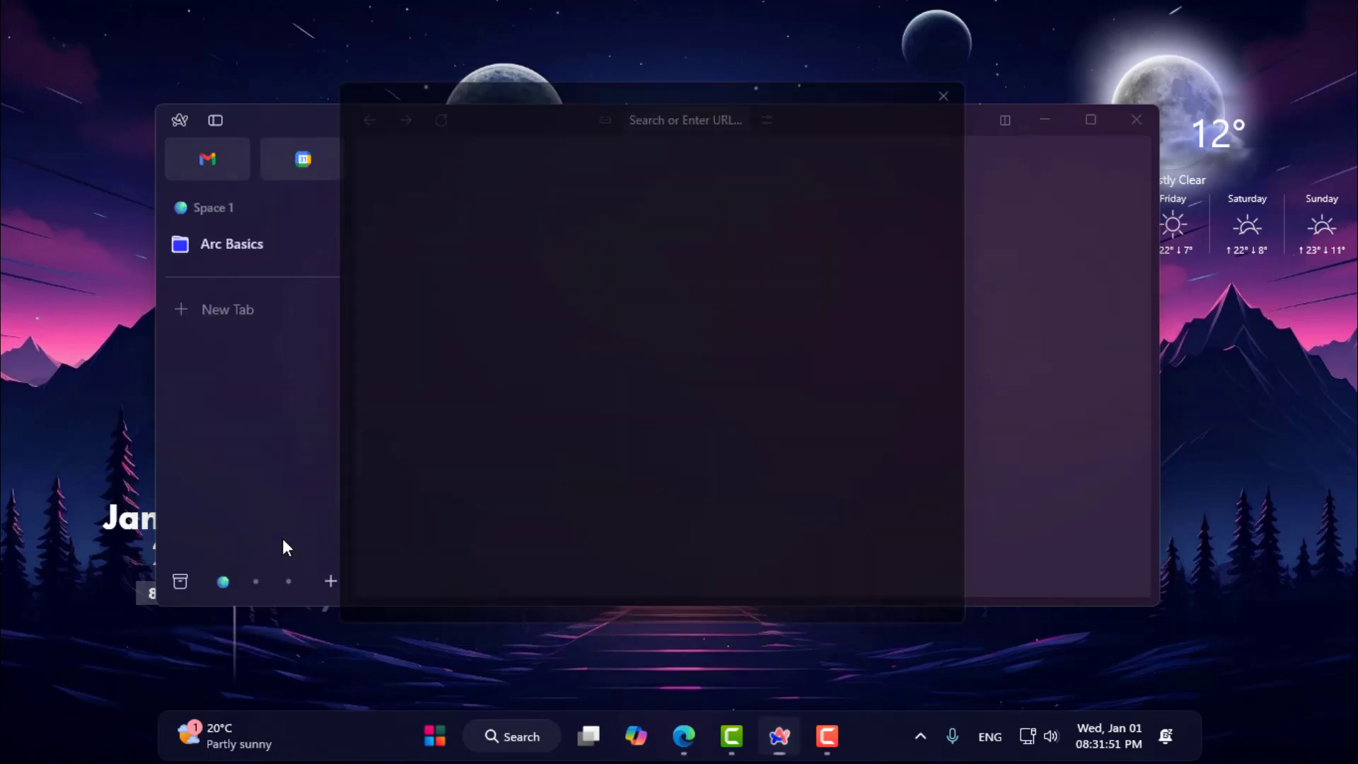
# Open the Default profile's advanced search settings, review the Privacy and Security, Languages and System pages, and close the settings tab.
pyautogui.click(644, 401)
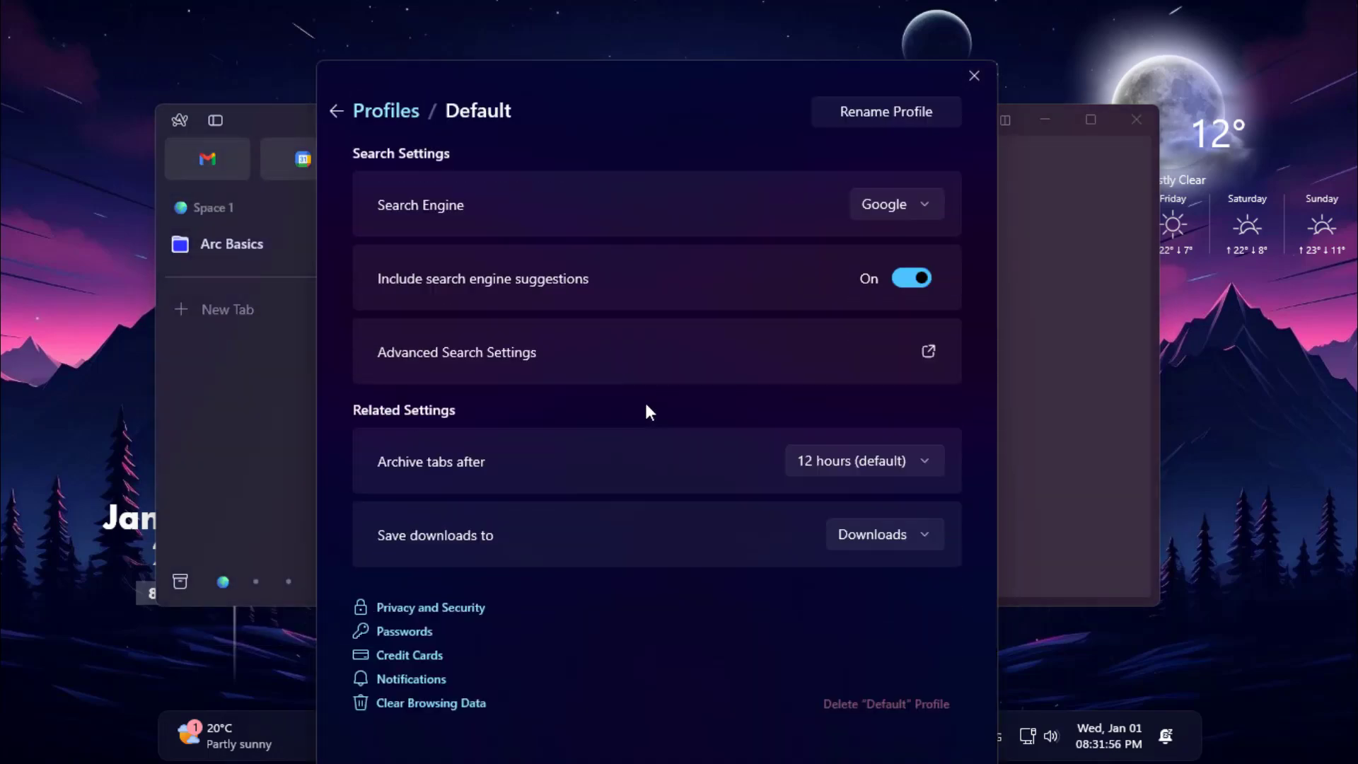
pyautogui.click(926, 353)
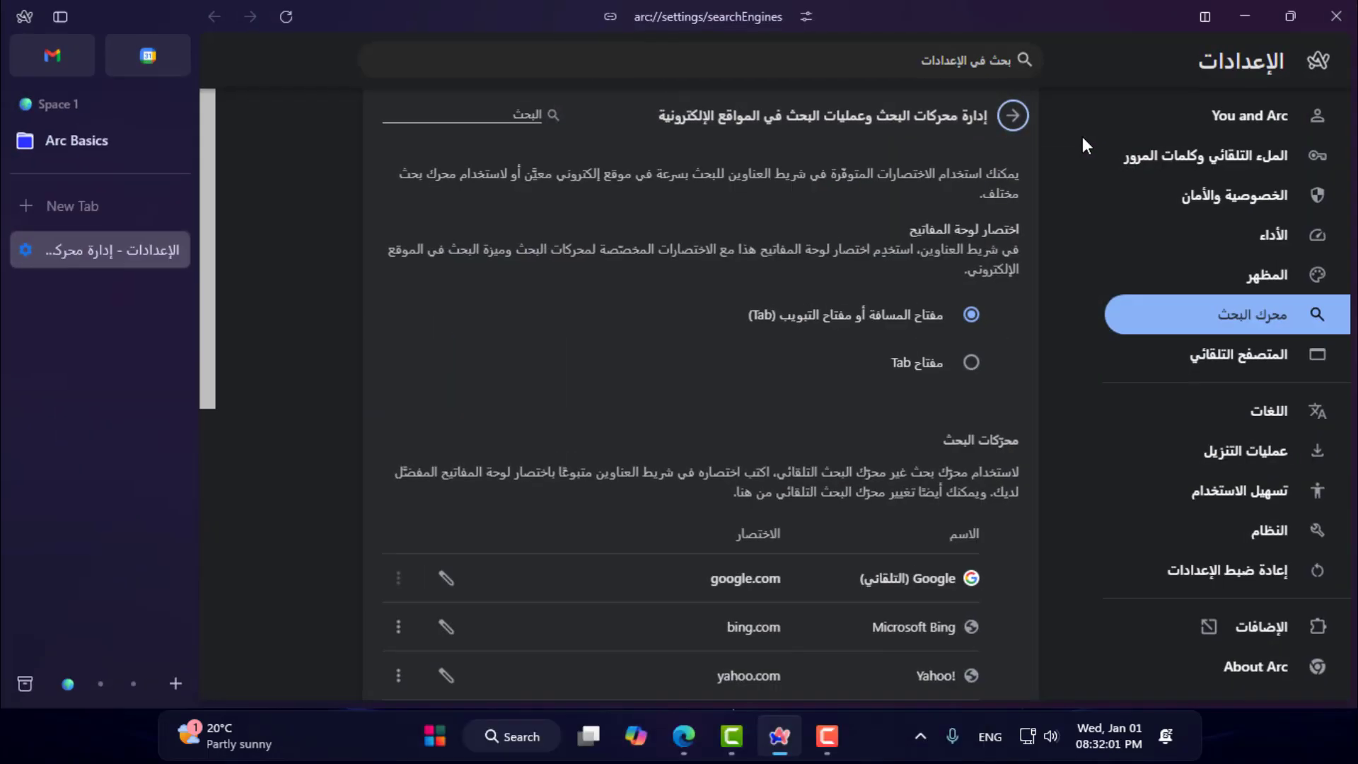
pyautogui.click(1234, 195)
pyautogui.click(1265, 410)
pyautogui.click(1266, 530)
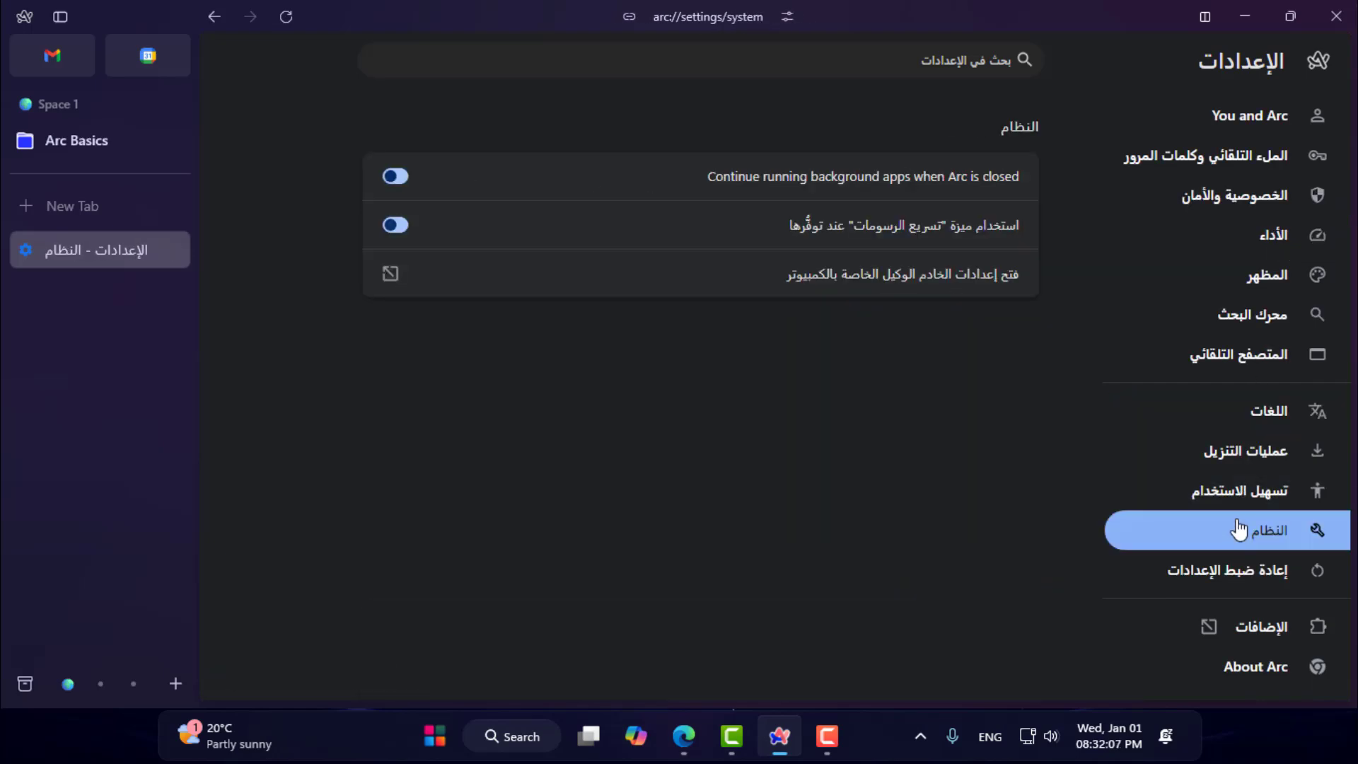
pyautogui.click(175, 251)
pyautogui.click(1291, 16)
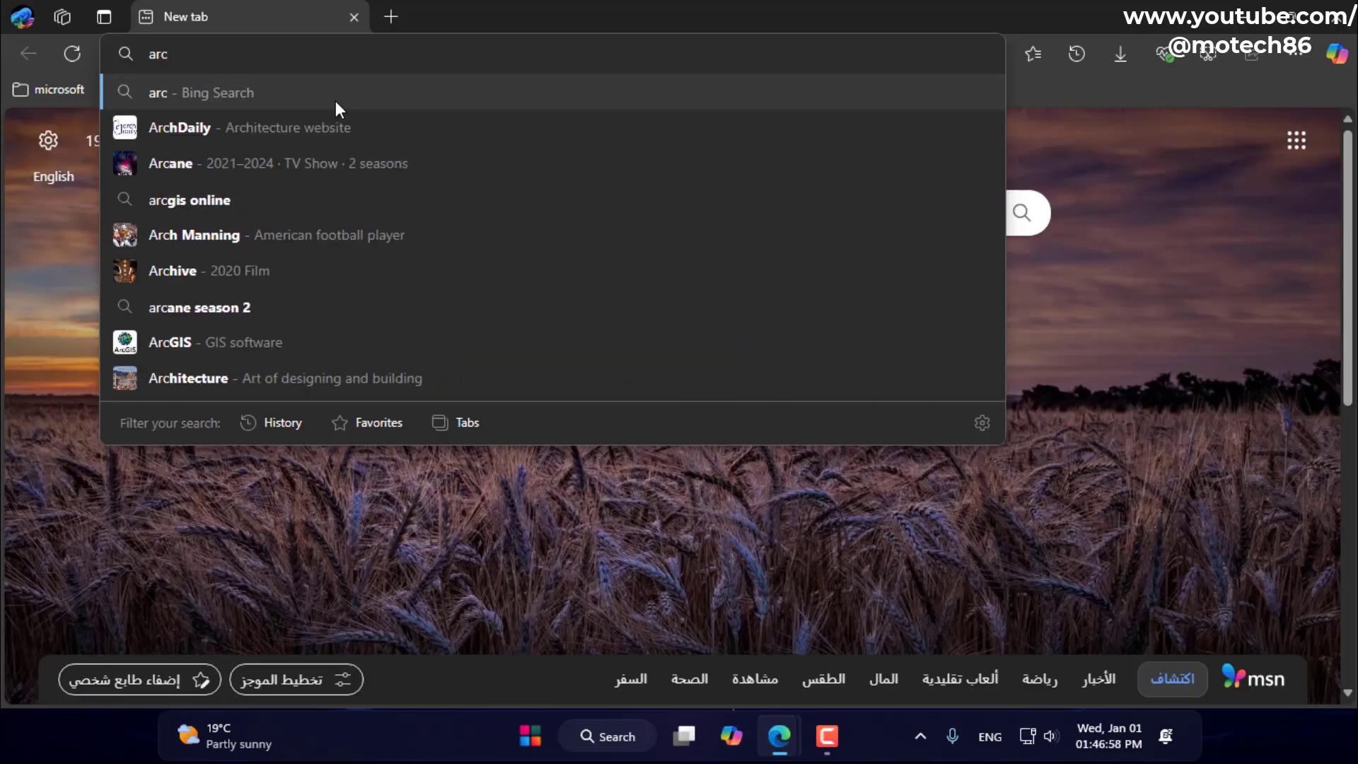
# Switch to Edge and search Bing for "arc browser".
pyautogui.write('b')
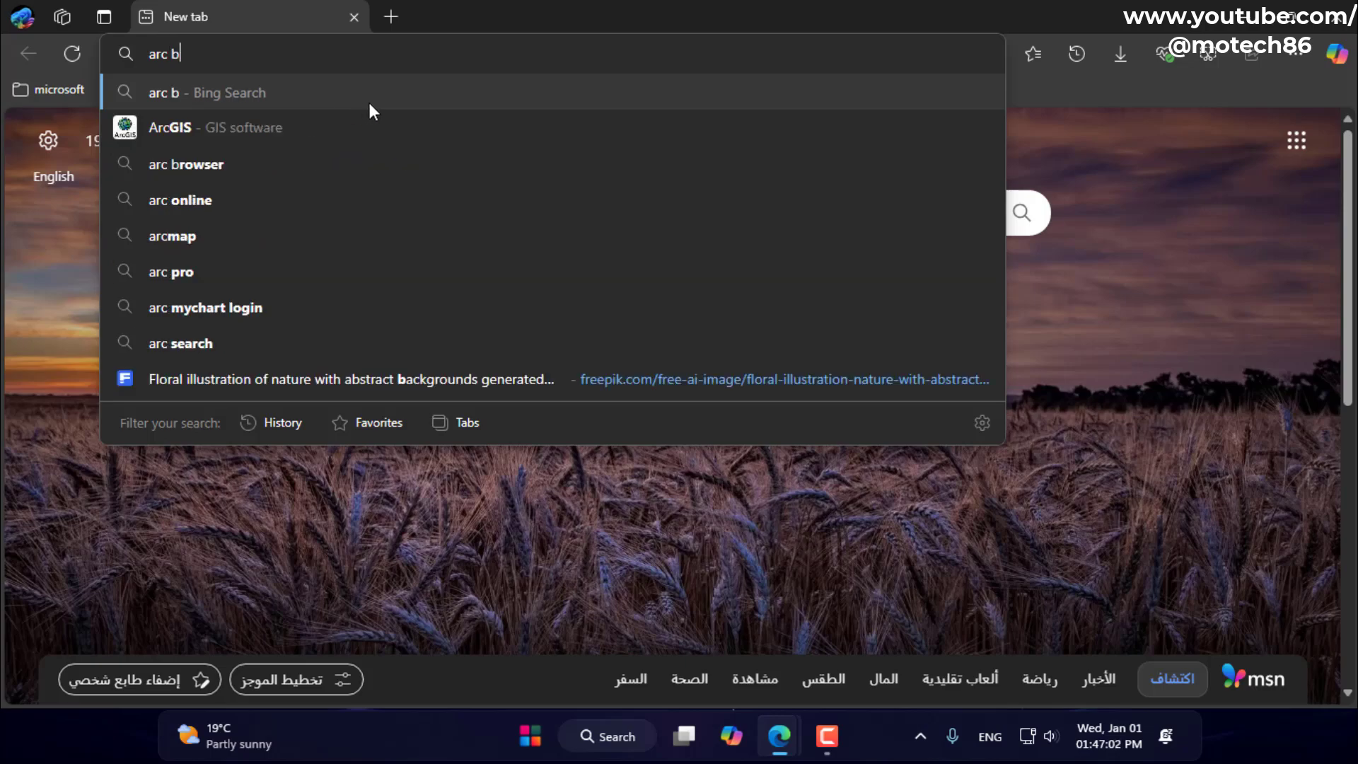
pyautogui.click(382, 164)
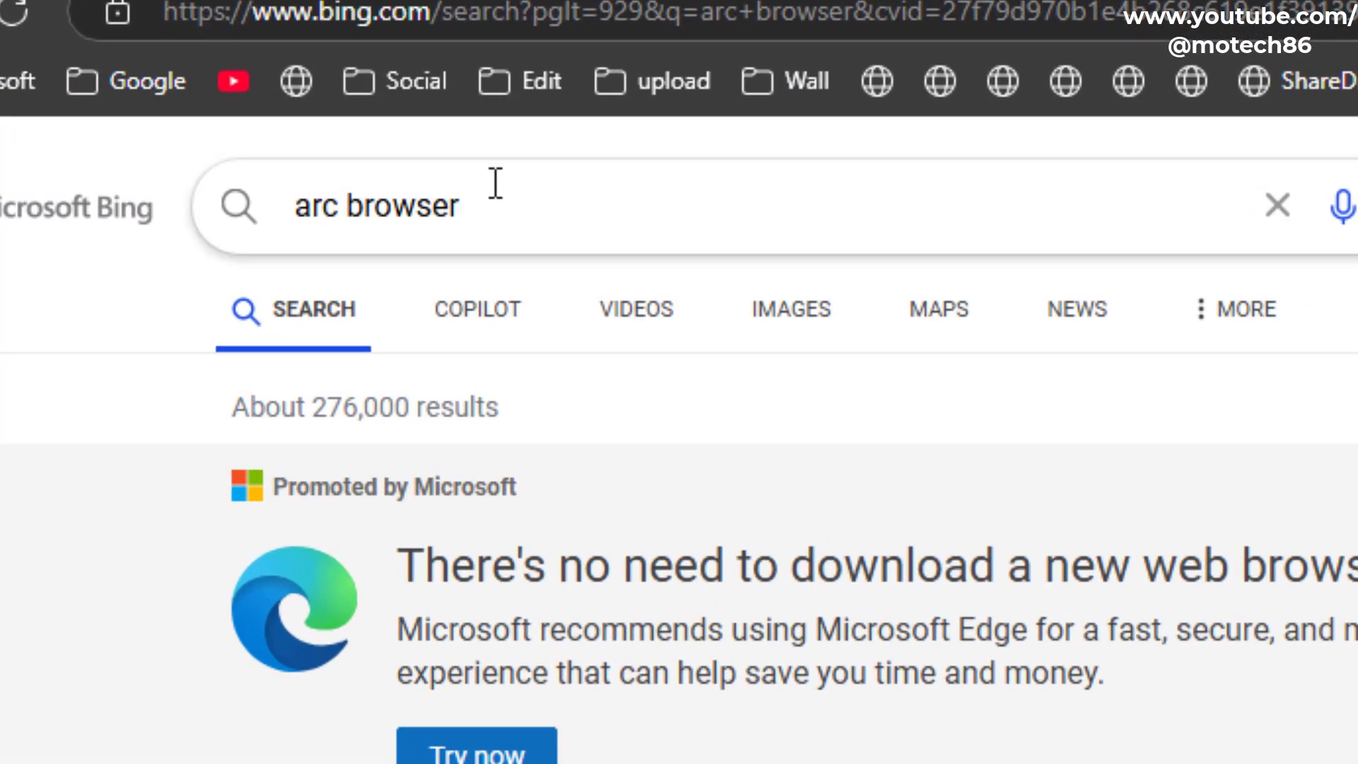
pyautogui.click(487, 187)
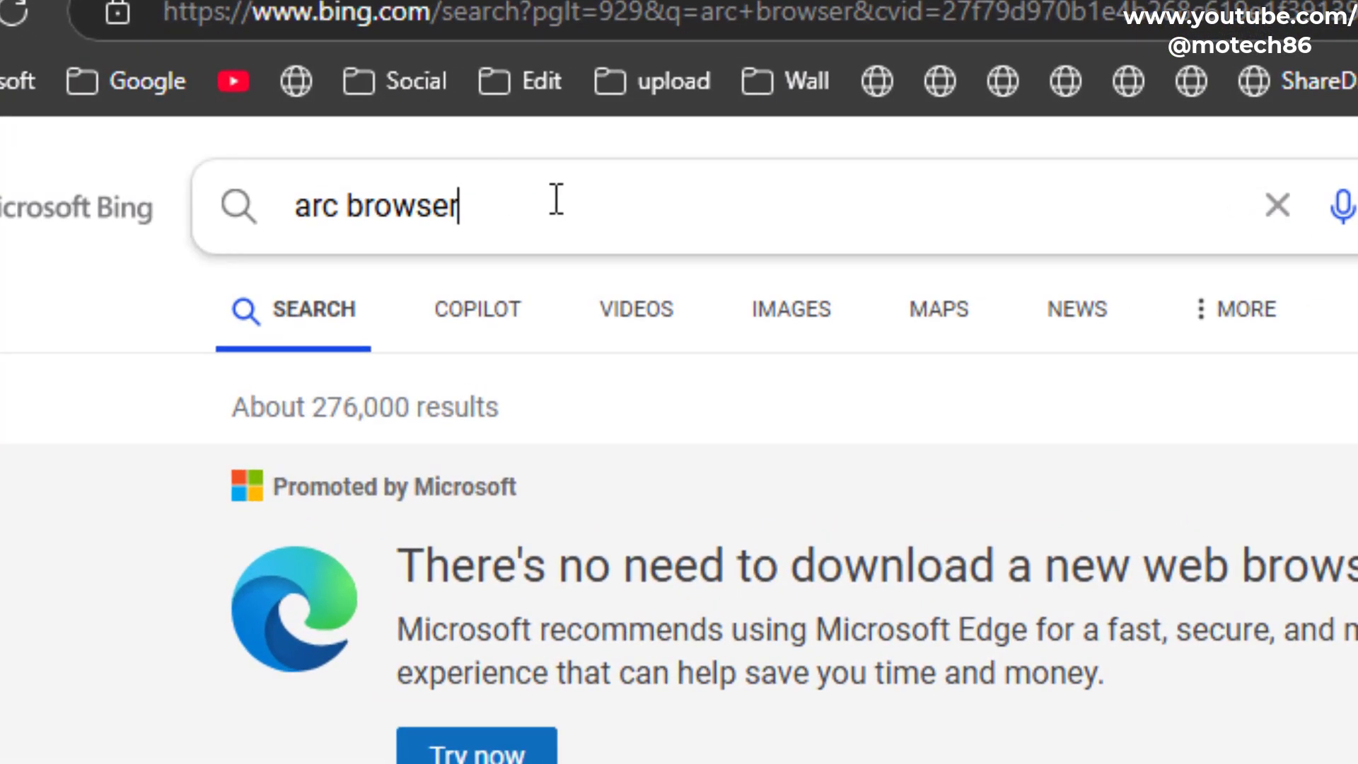
pyautogui.moveTo(442, 197); pyautogui.dragTo(73, 202)
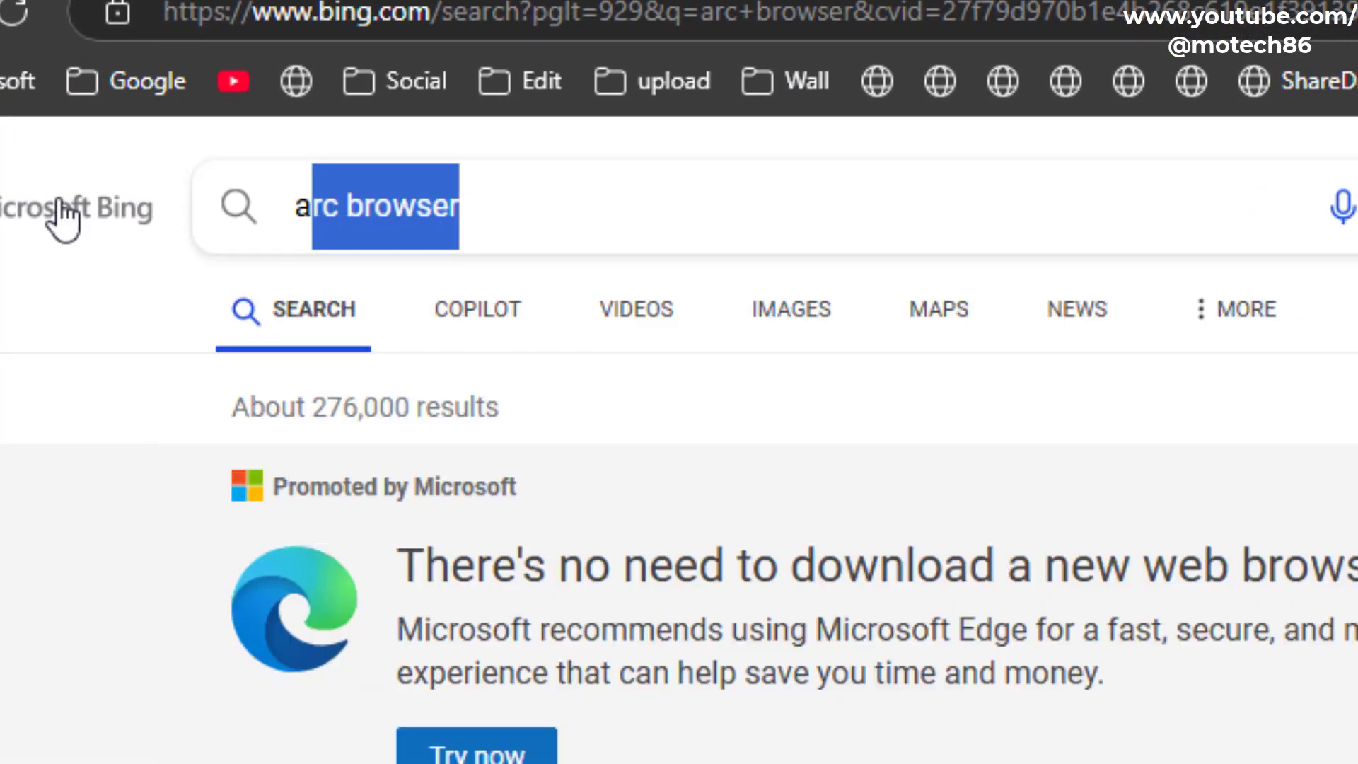
pyautogui.click(51, 302)
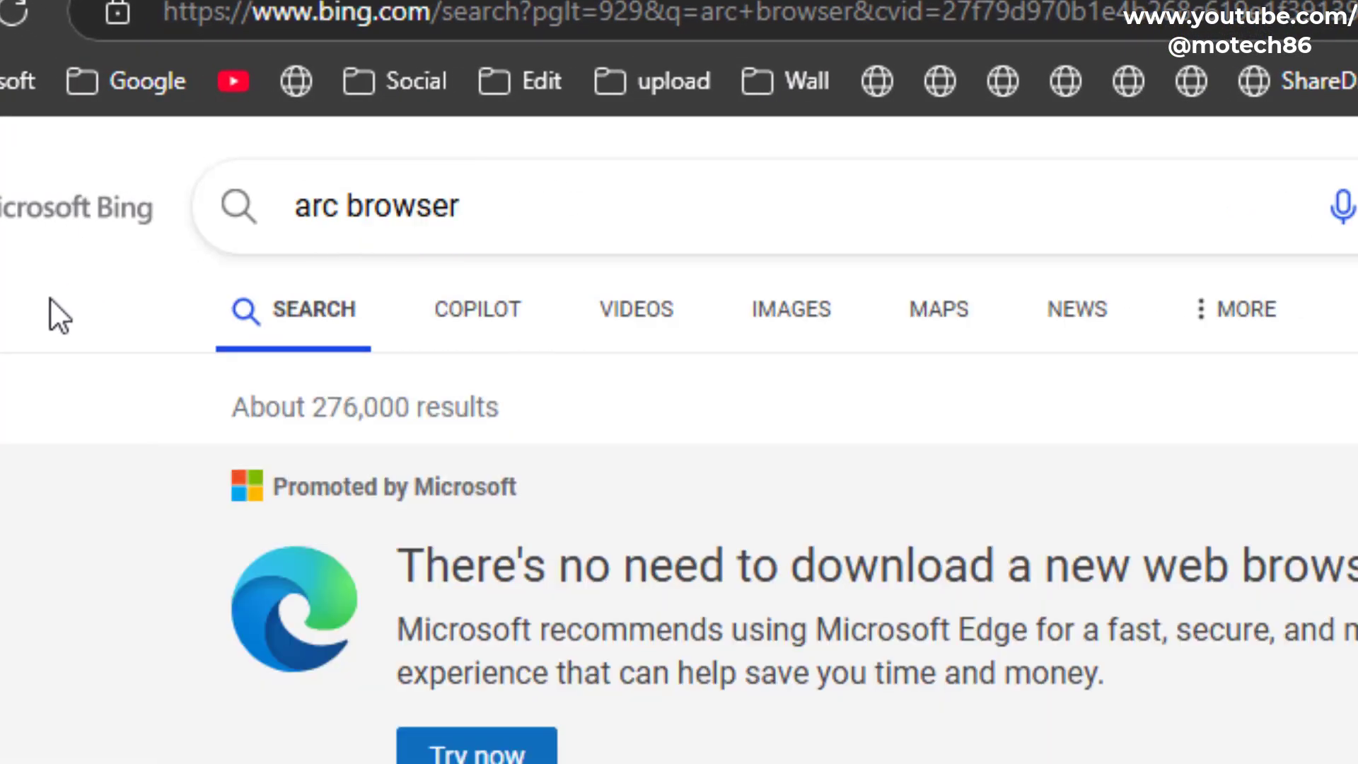
# Open the "Arc from The Browser Company" result at arc.net and look over its download options.
pyautogui.scroll(-5, 97, 434)
pyautogui.scroll(-3, 103, 438)
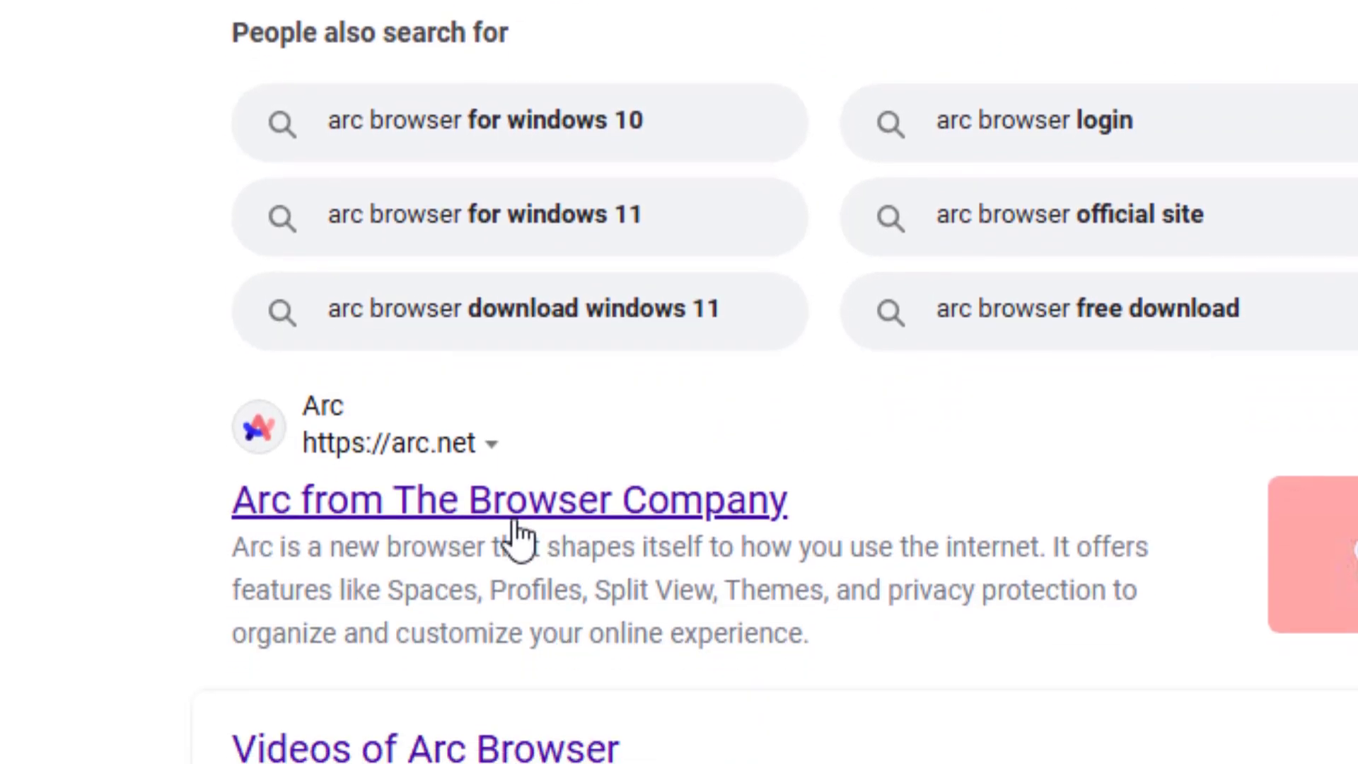
pyautogui.click(520, 540)
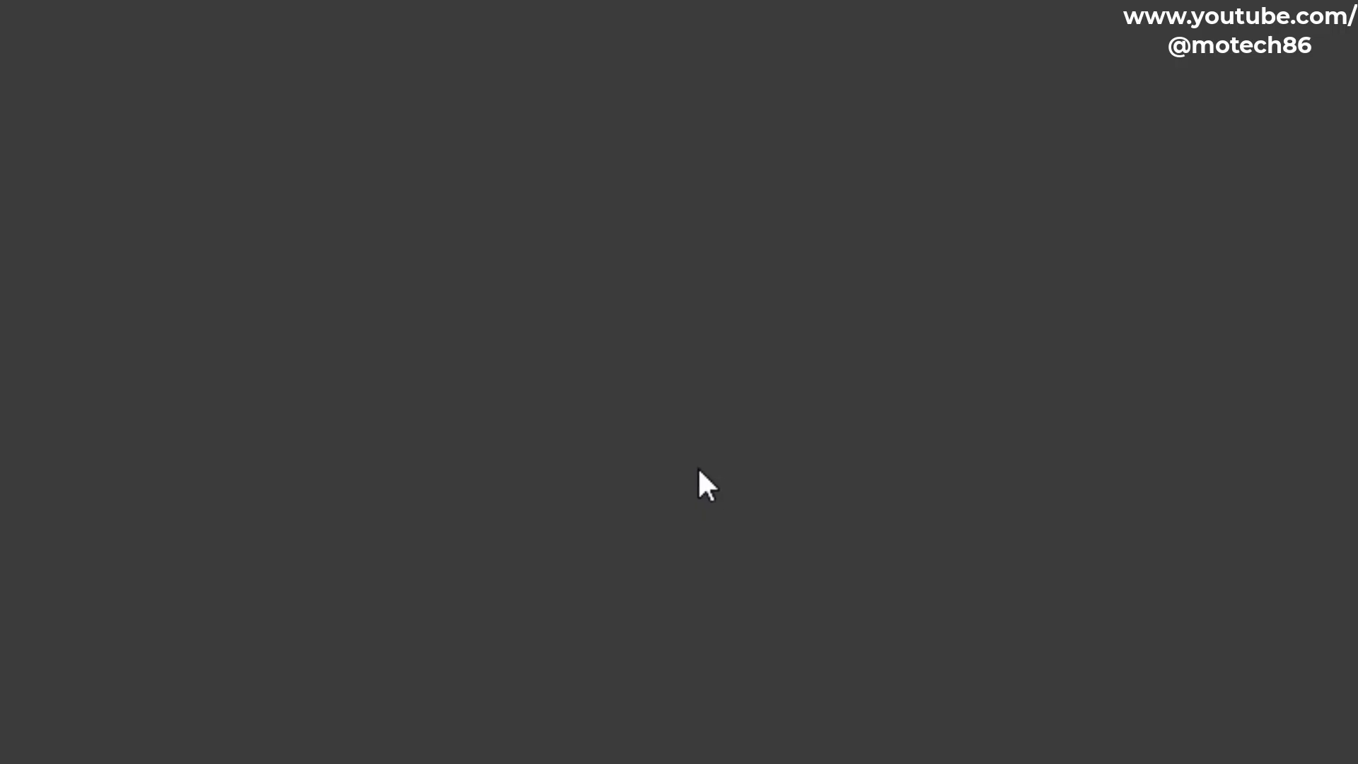
pyautogui.scroll(-3, 290, 340)
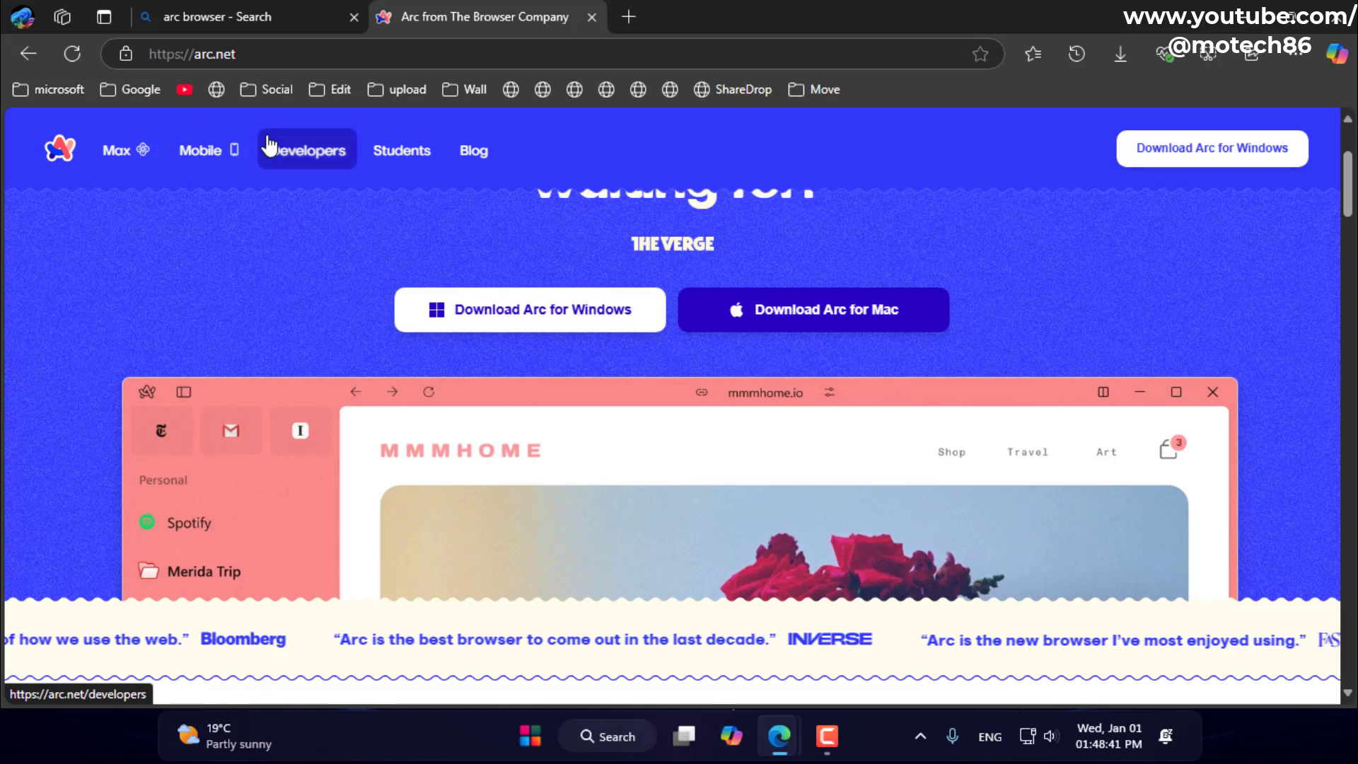
pyautogui.scroll(3, 424, 424)
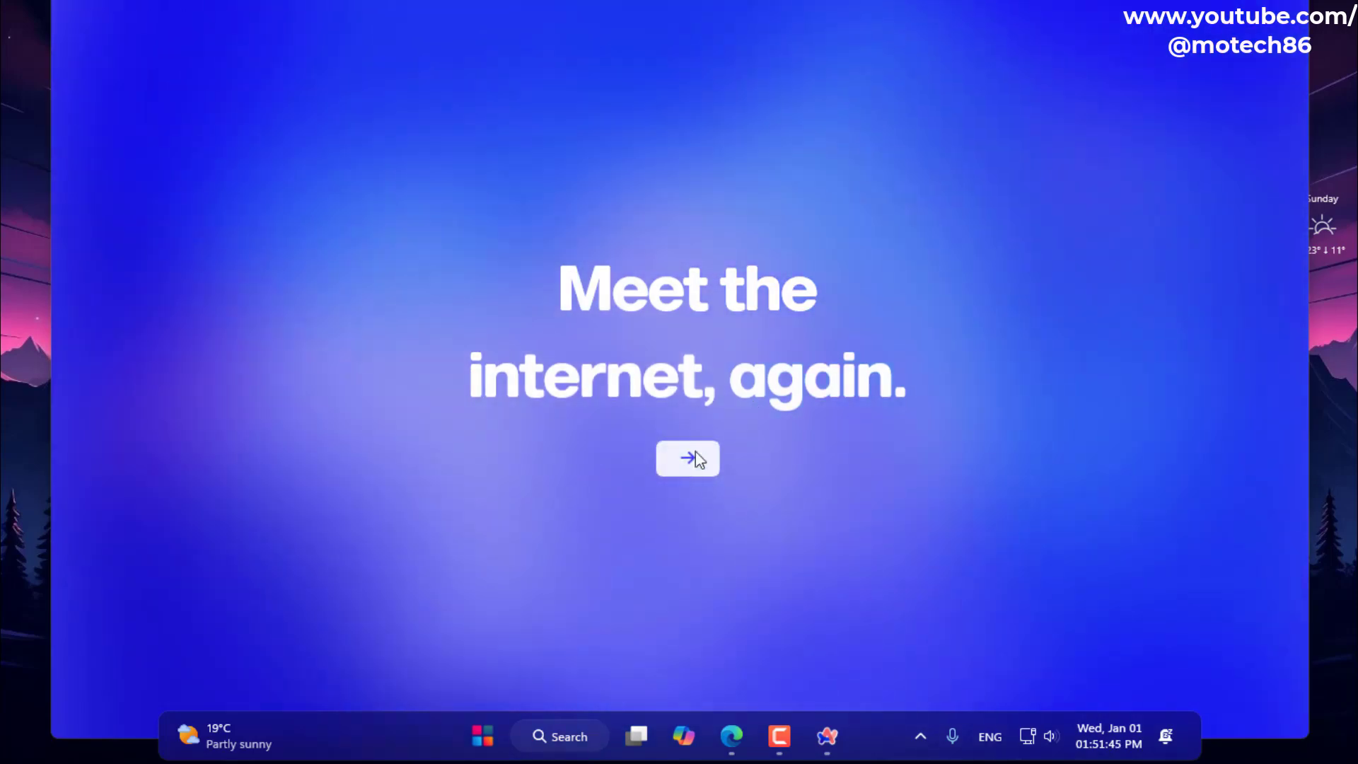
# Start Arc's setup and create the account, confirming the account password and accepting the Terms of Service and Privacy Policy.
pyautogui.click(693, 458)
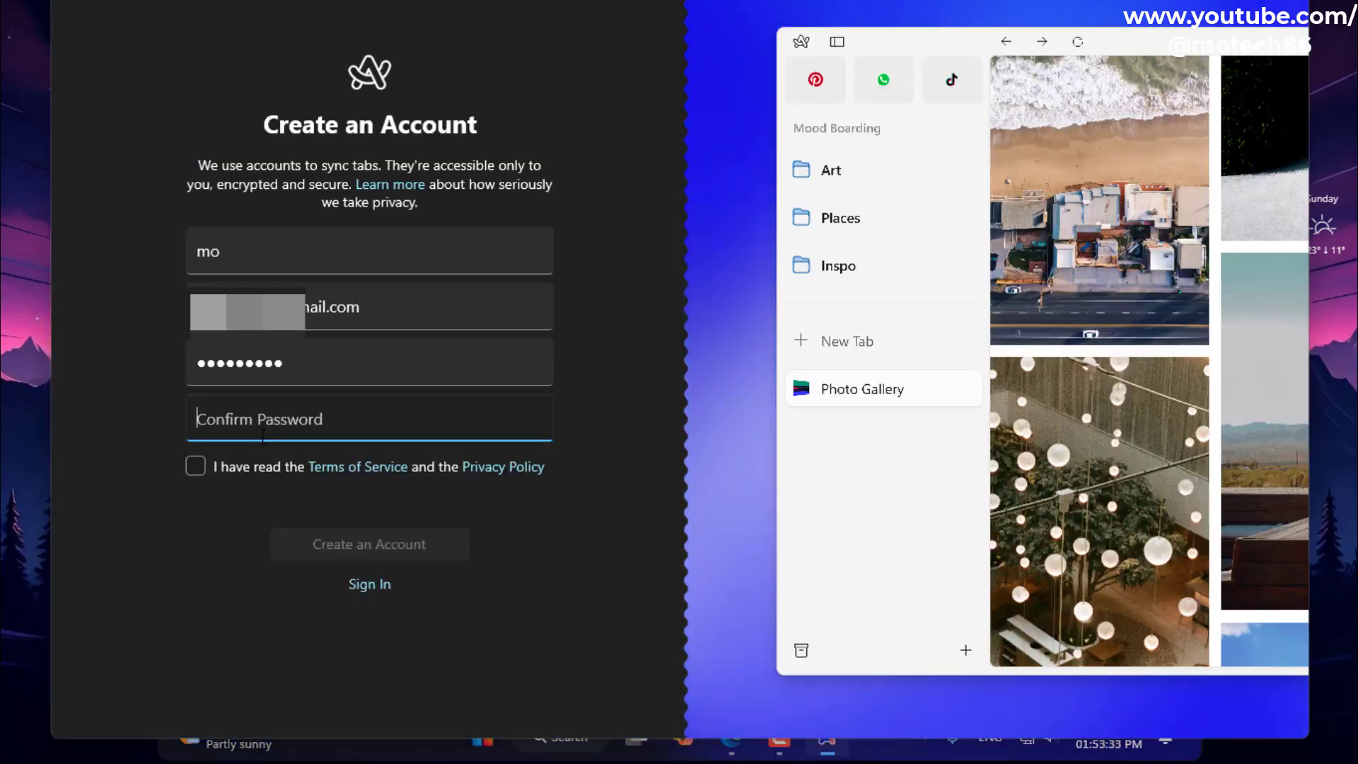
pyautogui.click(262, 436)
pyautogui.write('••••')
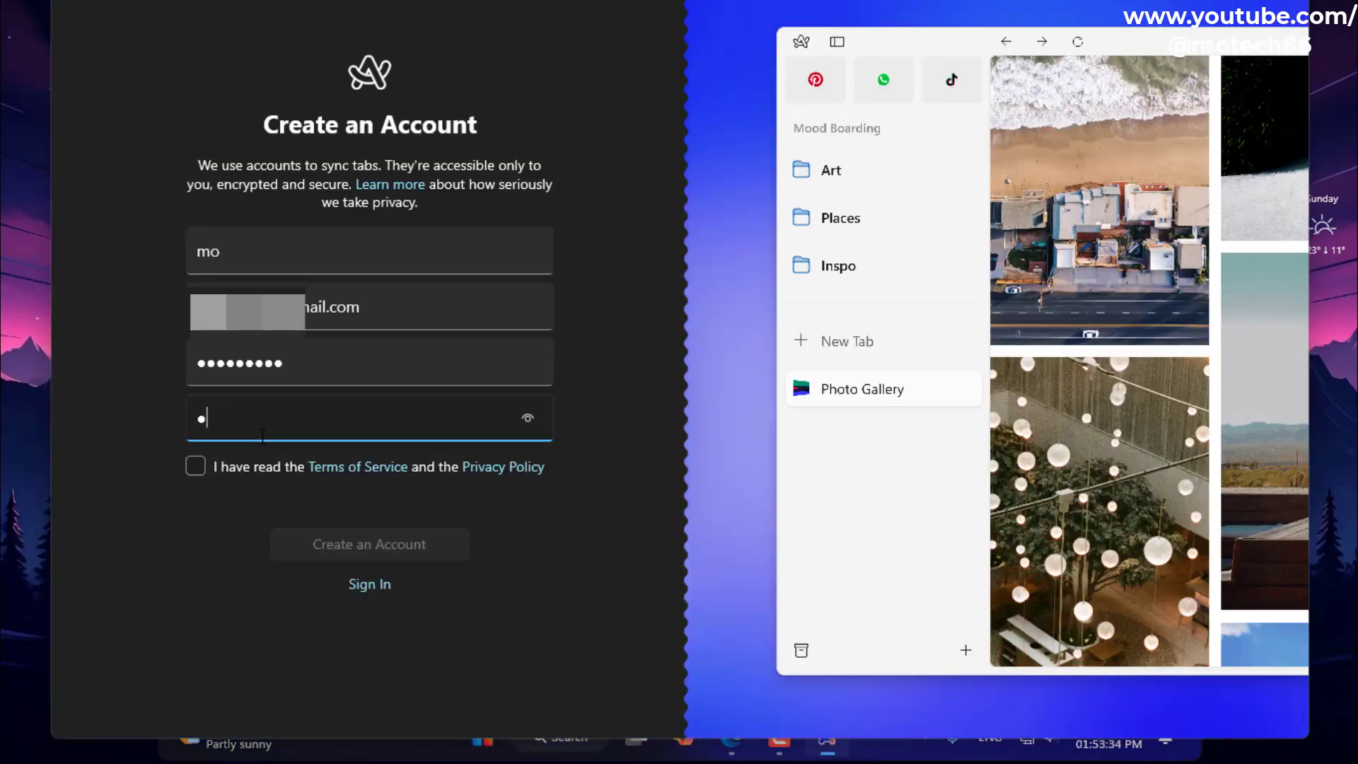
pyautogui.write('•••••')
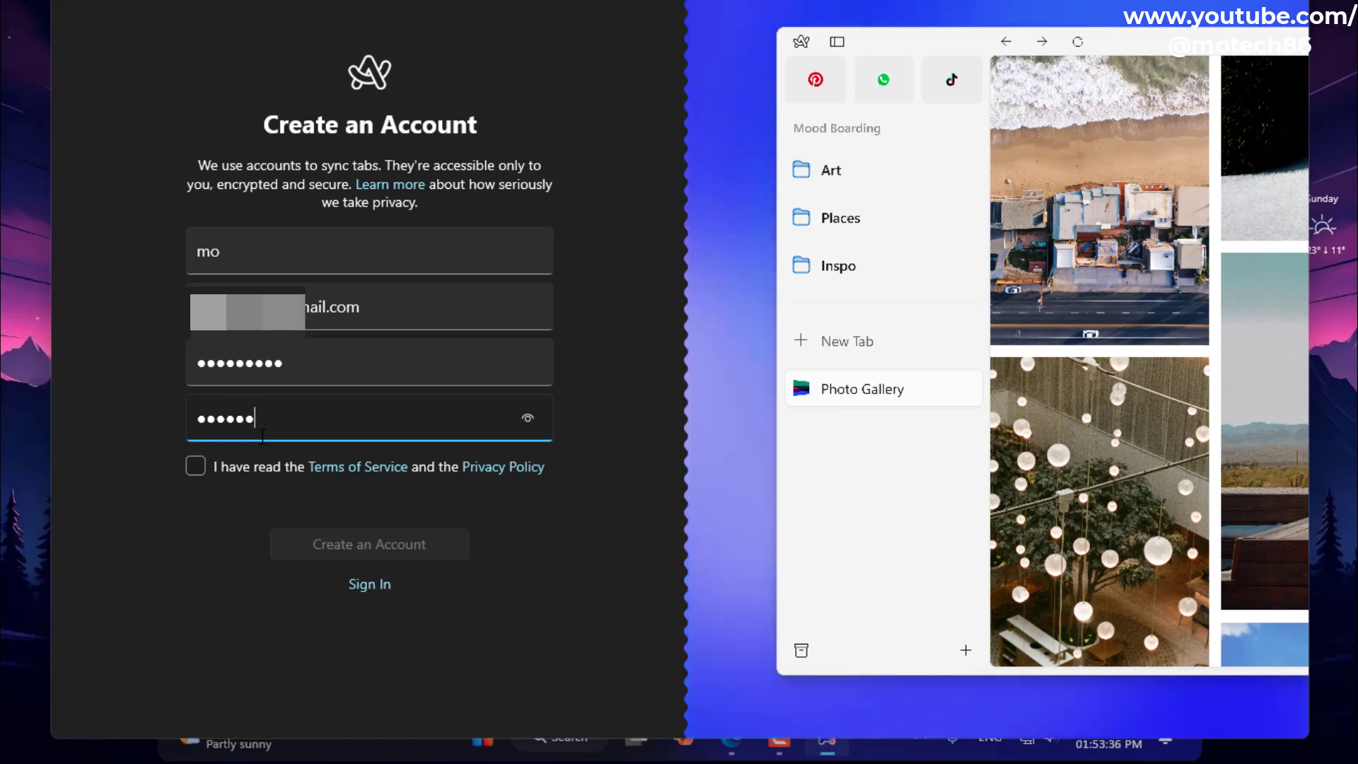
pyautogui.click(190, 468)
pyautogui.click(340, 548)
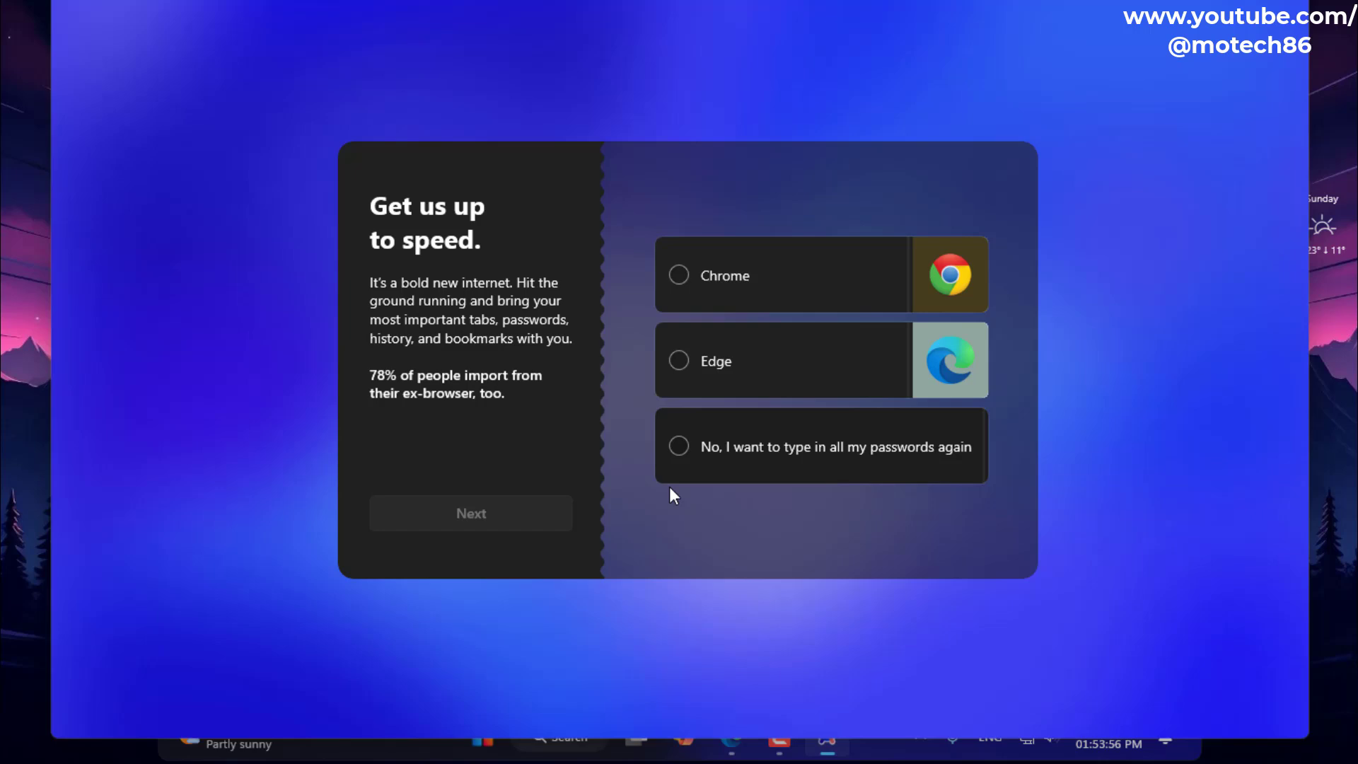
# Finish the setup without importing browser data, enabling Arc Max or making Arc the default, and maximize the browser window.
pyautogui.click(698, 440)
pyautogui.click(444, 515)
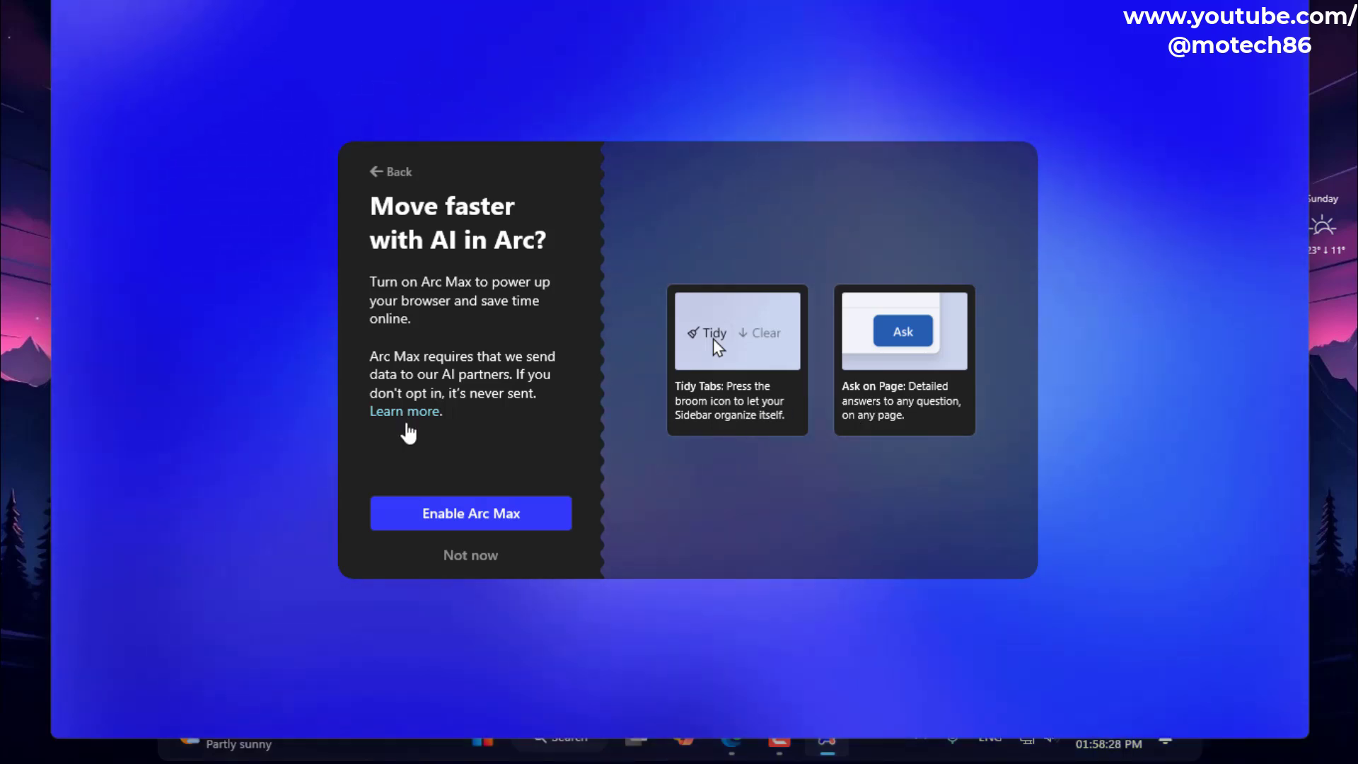
pyautogui.click(470, 555)
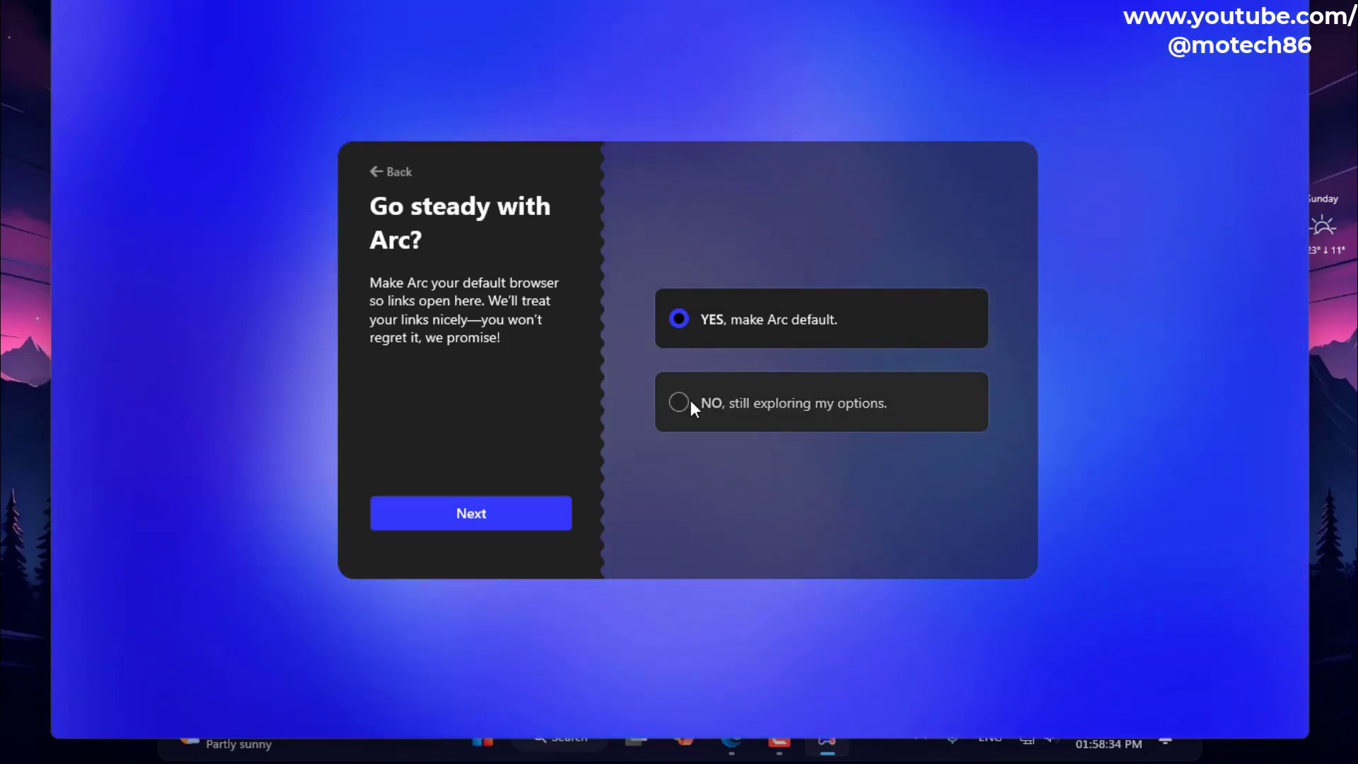
pyautogui.click(690, 400)
pyautogui.click(449, 516)
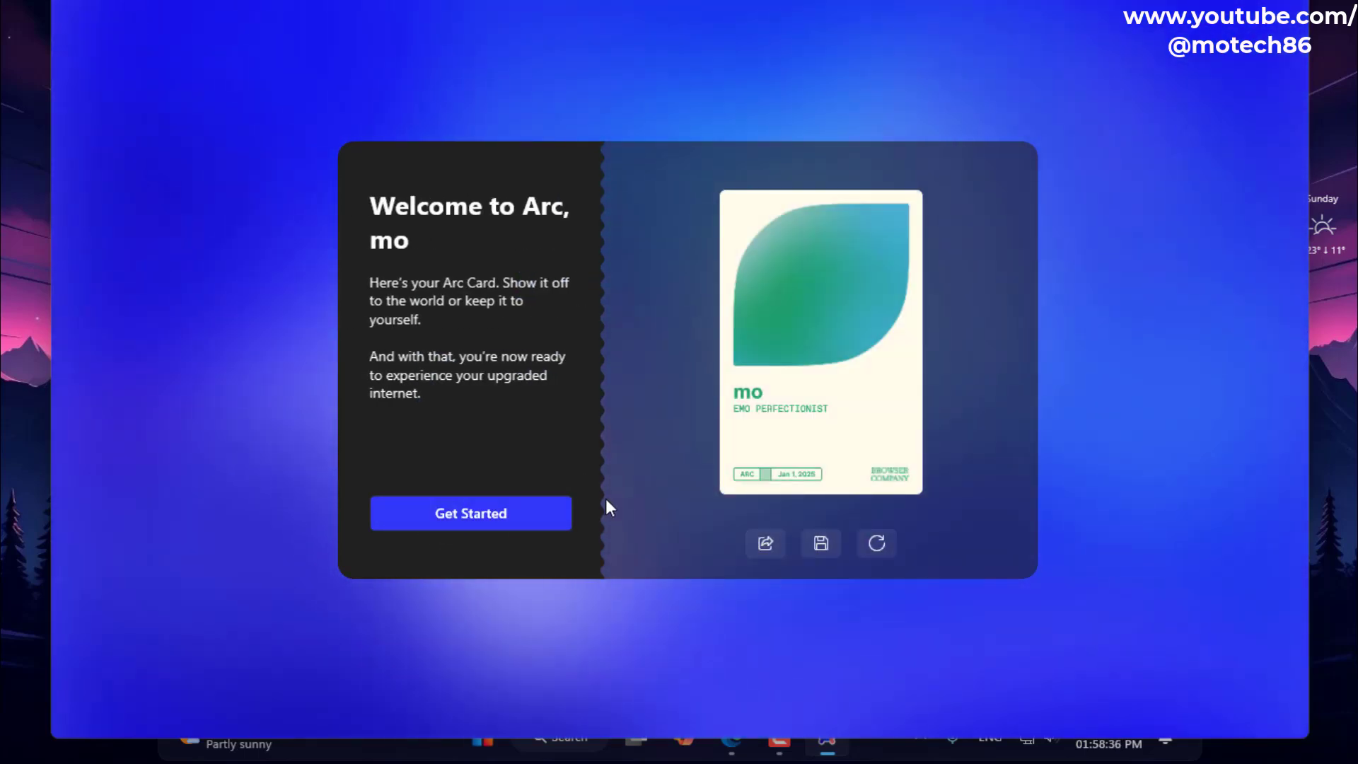
pyautogui.click(458, 518)
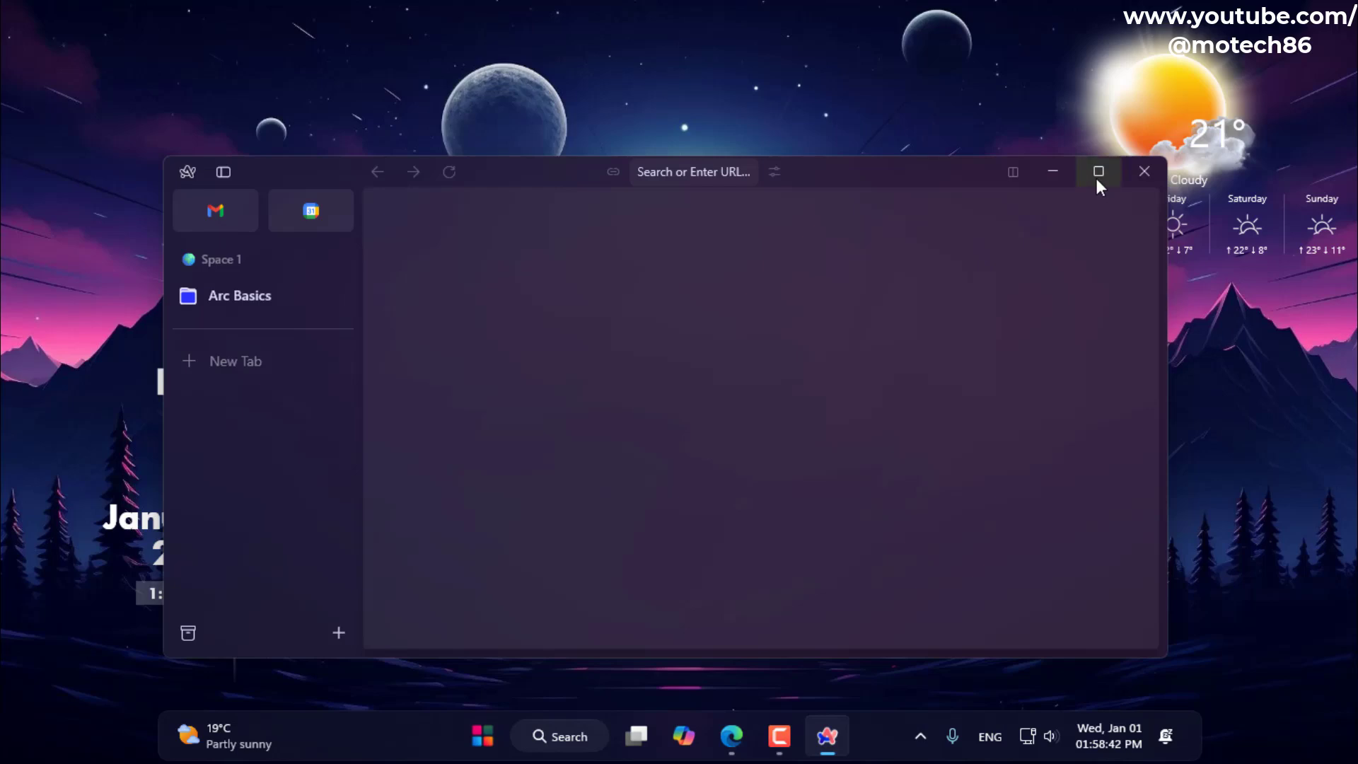
pyautogui.click(1098, 173)
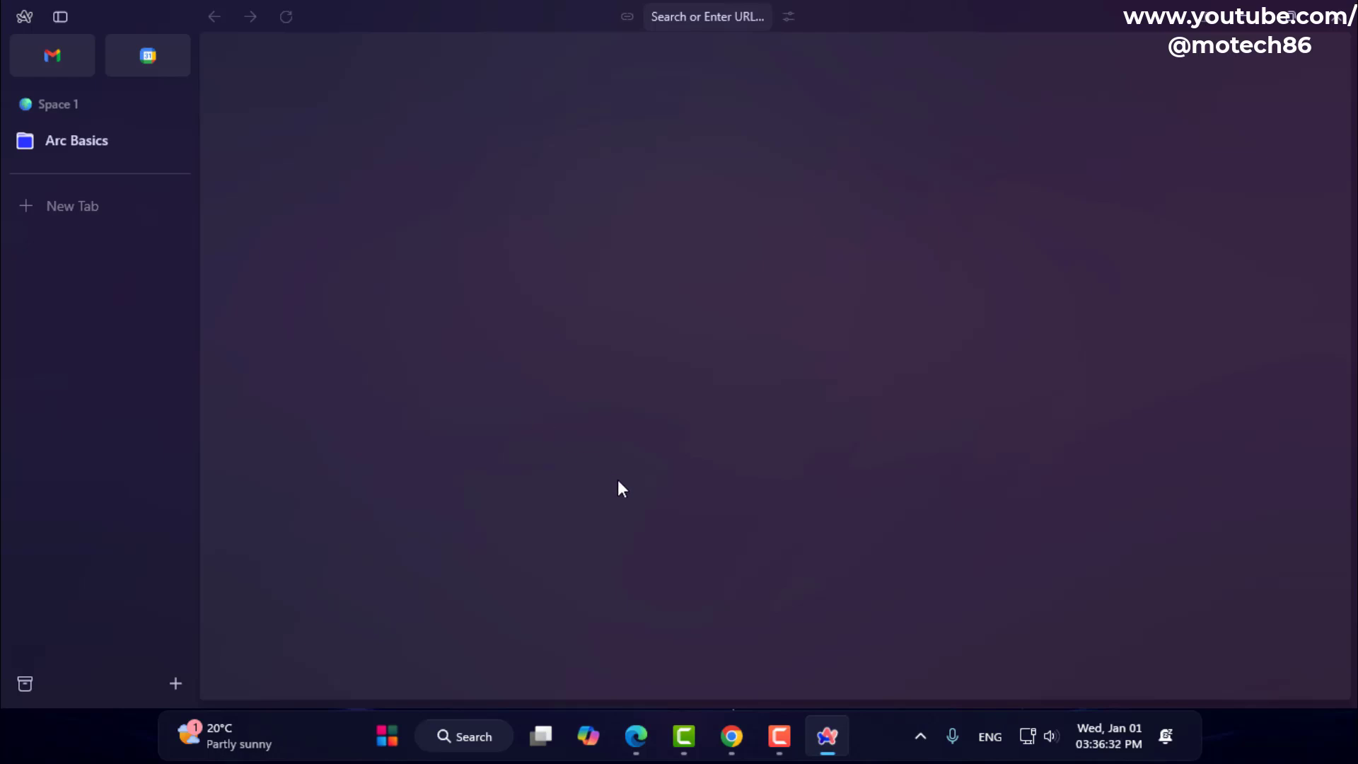
pyautogui.click(731, 736)
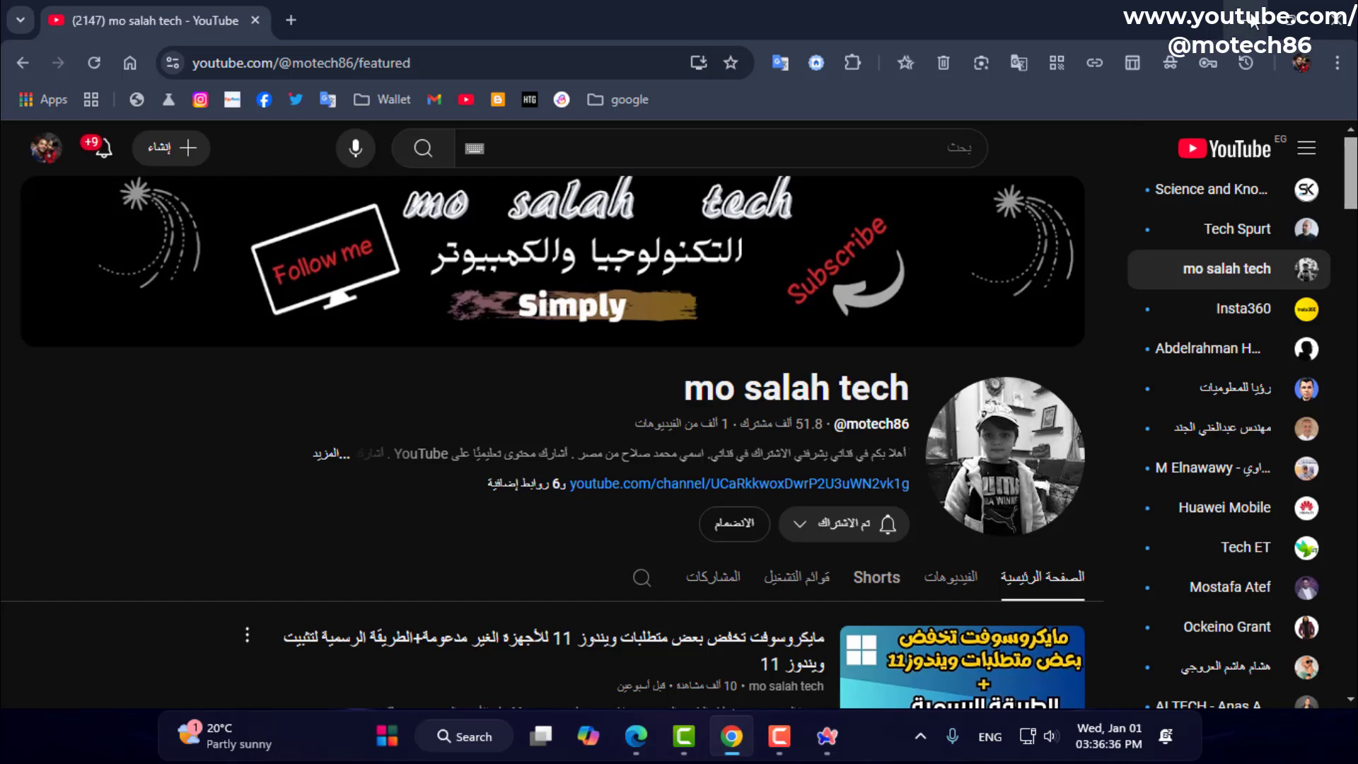
pyautogui.hotkey('alt', 'Tab')
pyautogui.click(697, 21)
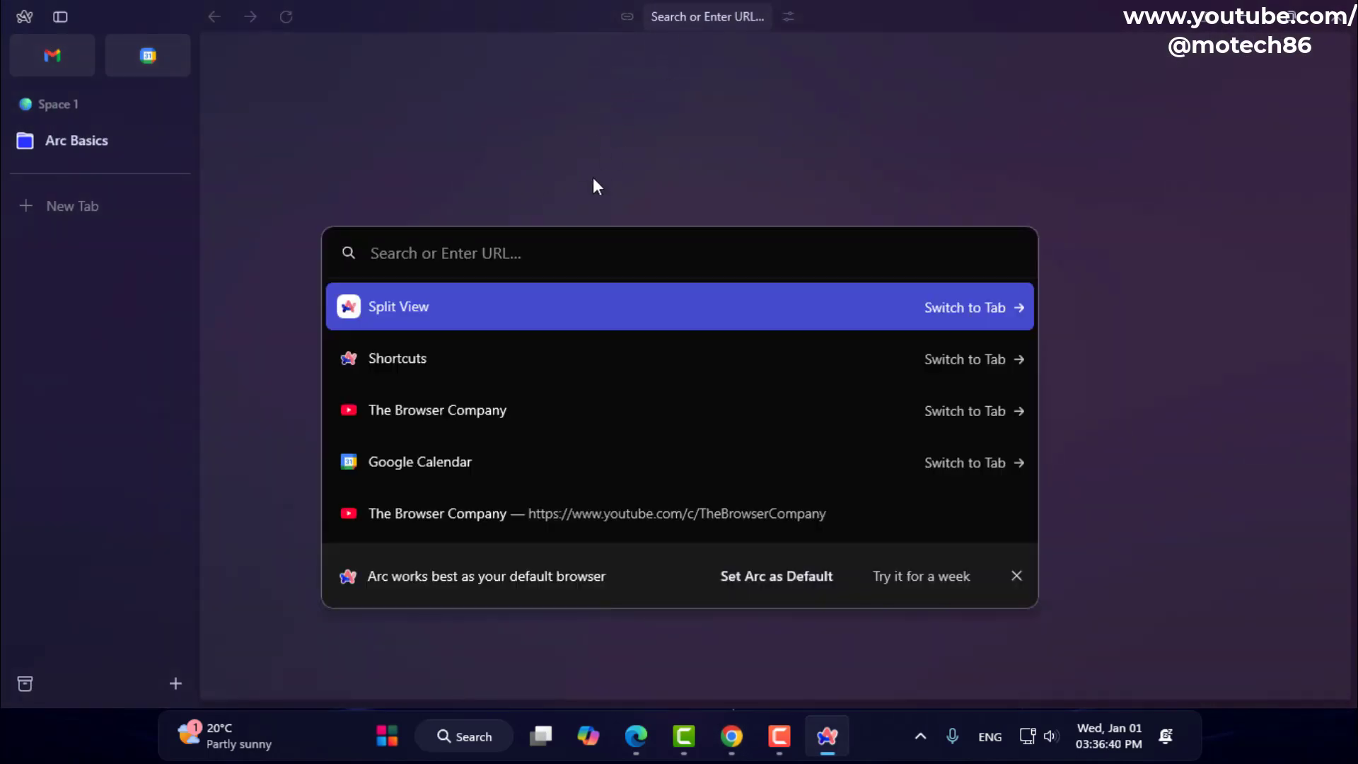
pyautogui.write('https://www.youtube.com/@motech86')
pyautogui.press('Return')
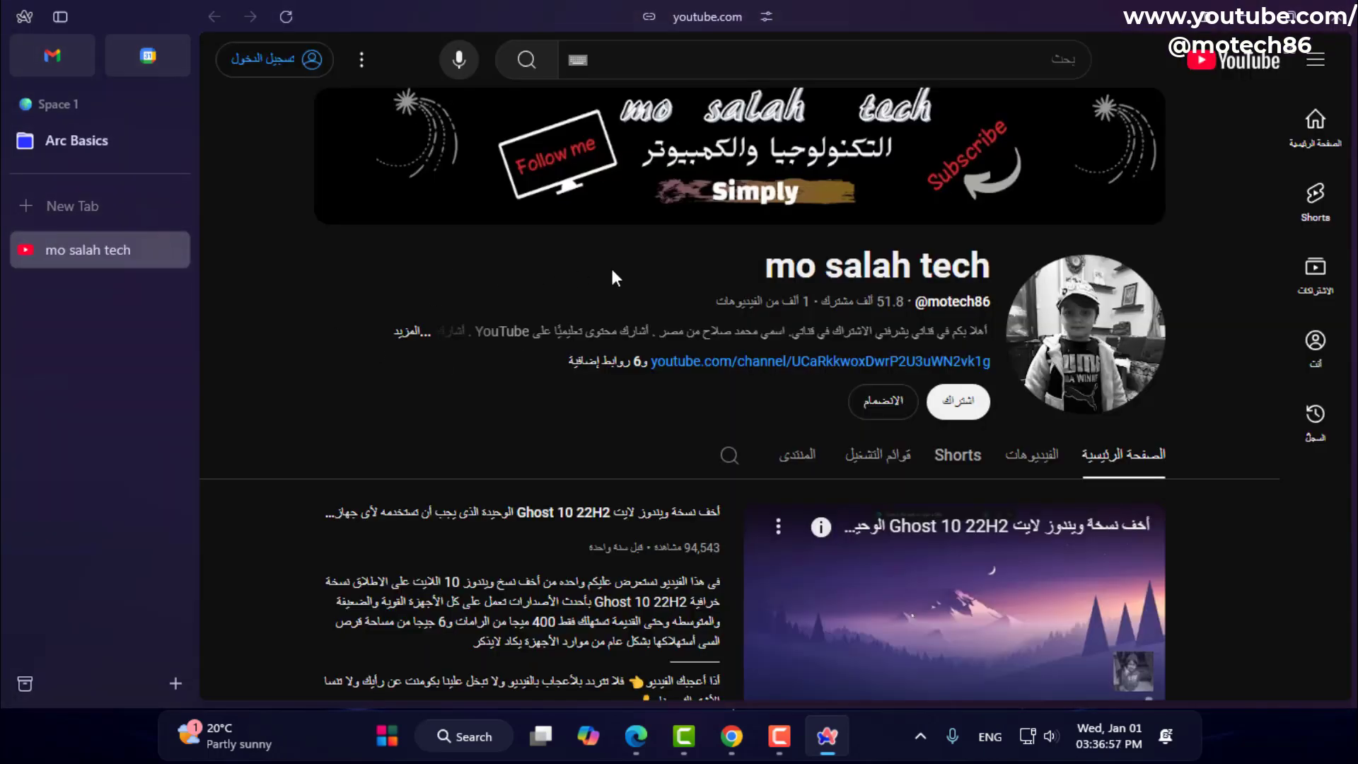
# Minimize Arc and compare the memory use of Arc, Google Chrome and Microsoft Edge in Task Manager.
pyautogui.click(1250, 13)
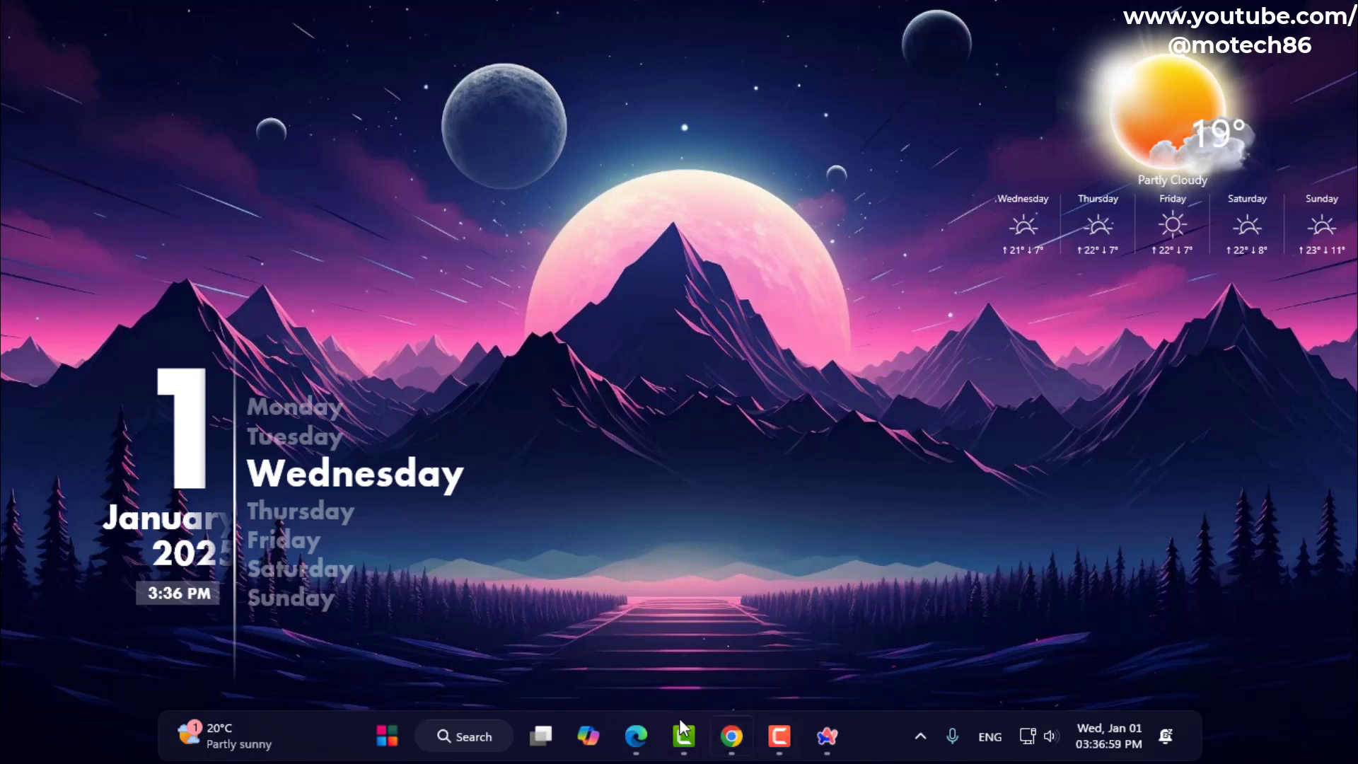
pyautogui.rightClick(333, 735)
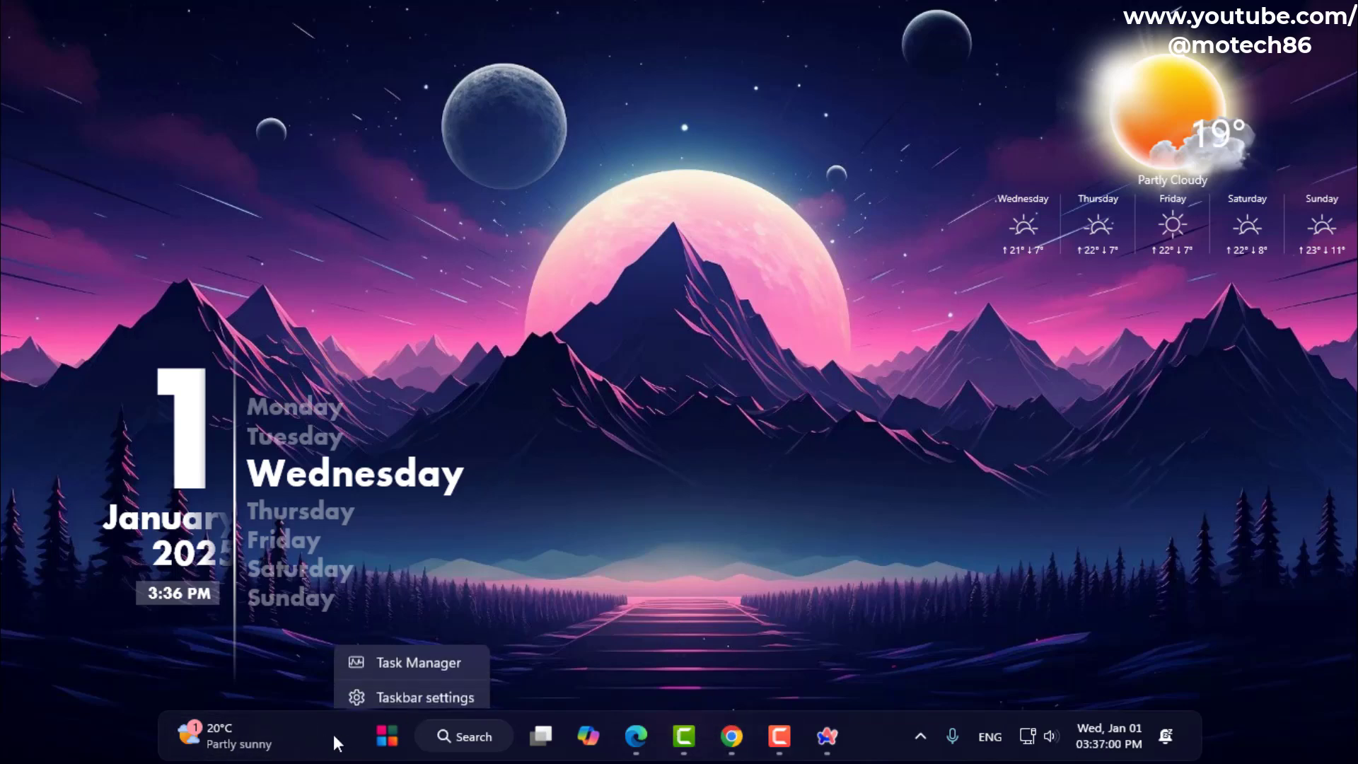
pyautogui.click(387, 655)
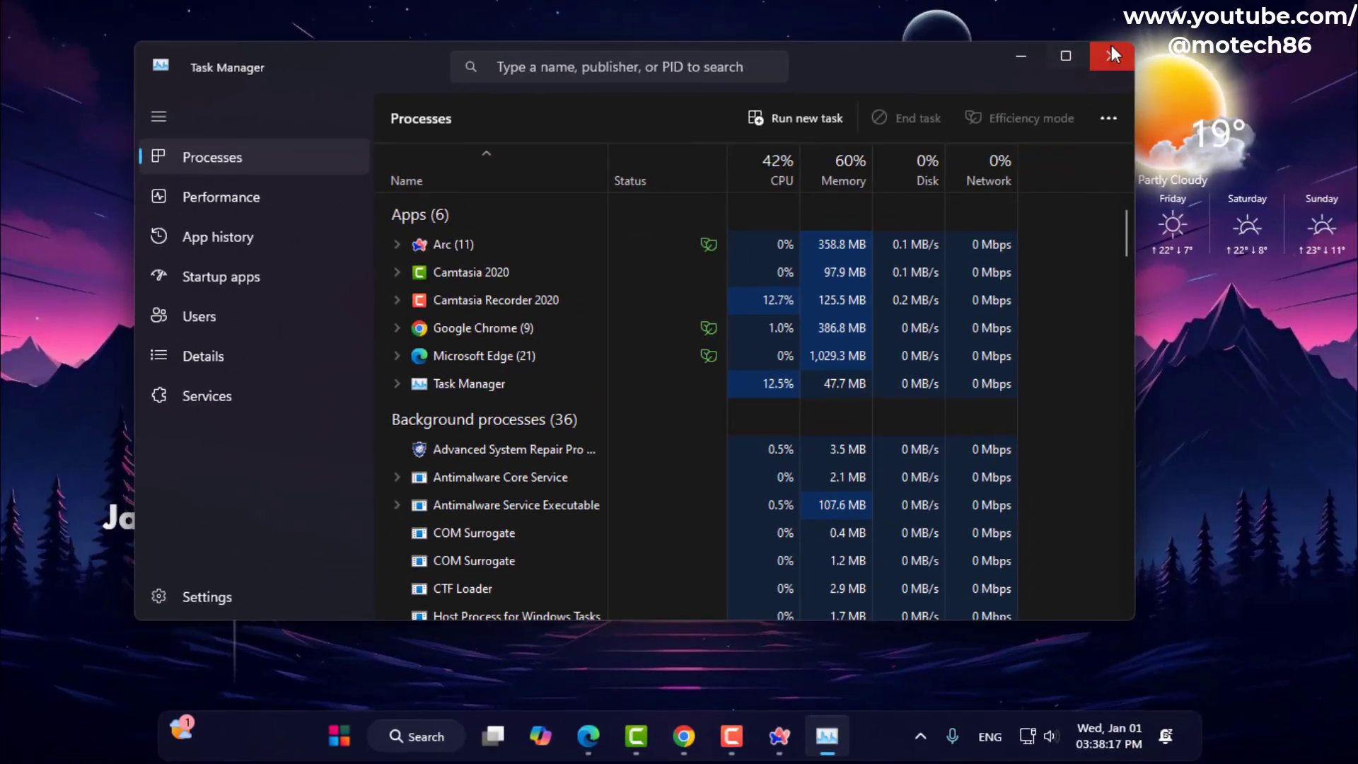
pyautogui.click(1170, 50)
# Return to Arc, close the YouTube channel tab and open google.com in a new tab.
pyautogui.click(826, 736)
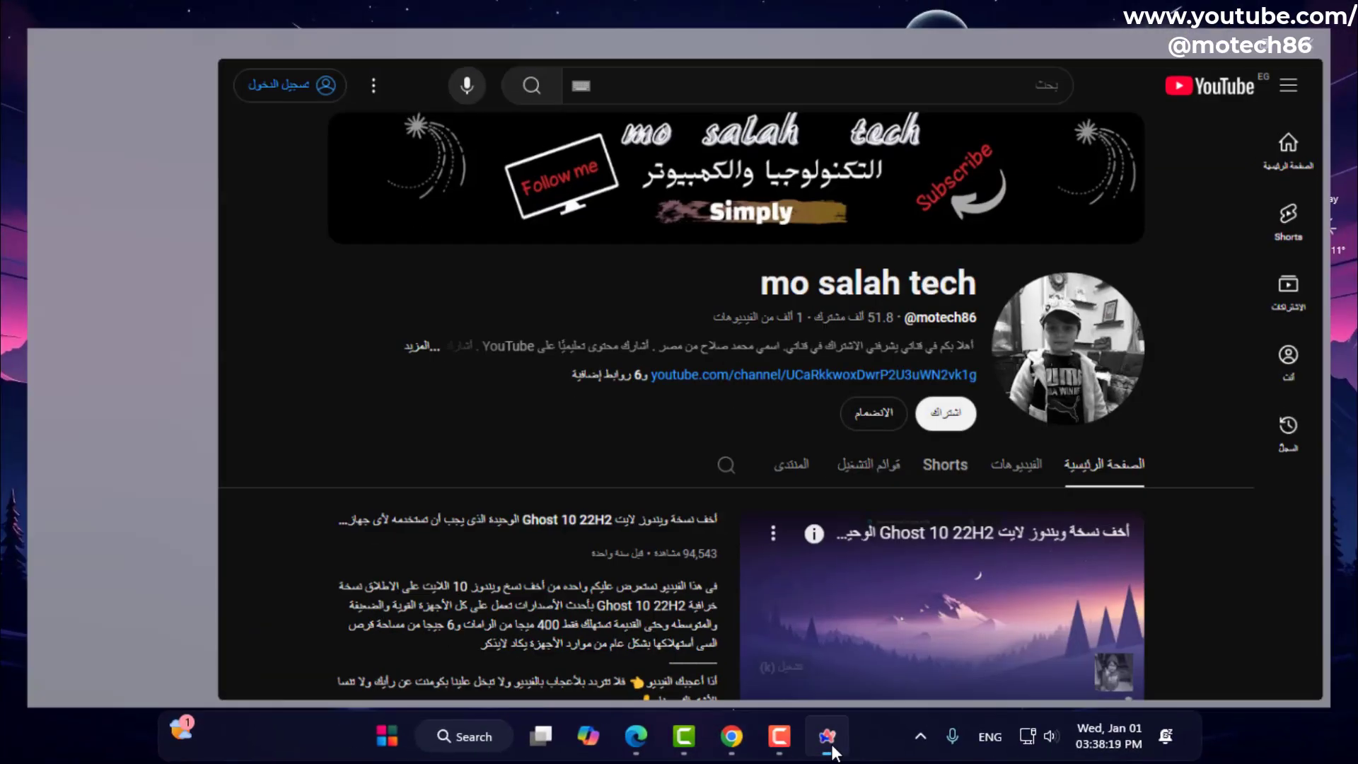
pyautogui.click(170, 251)
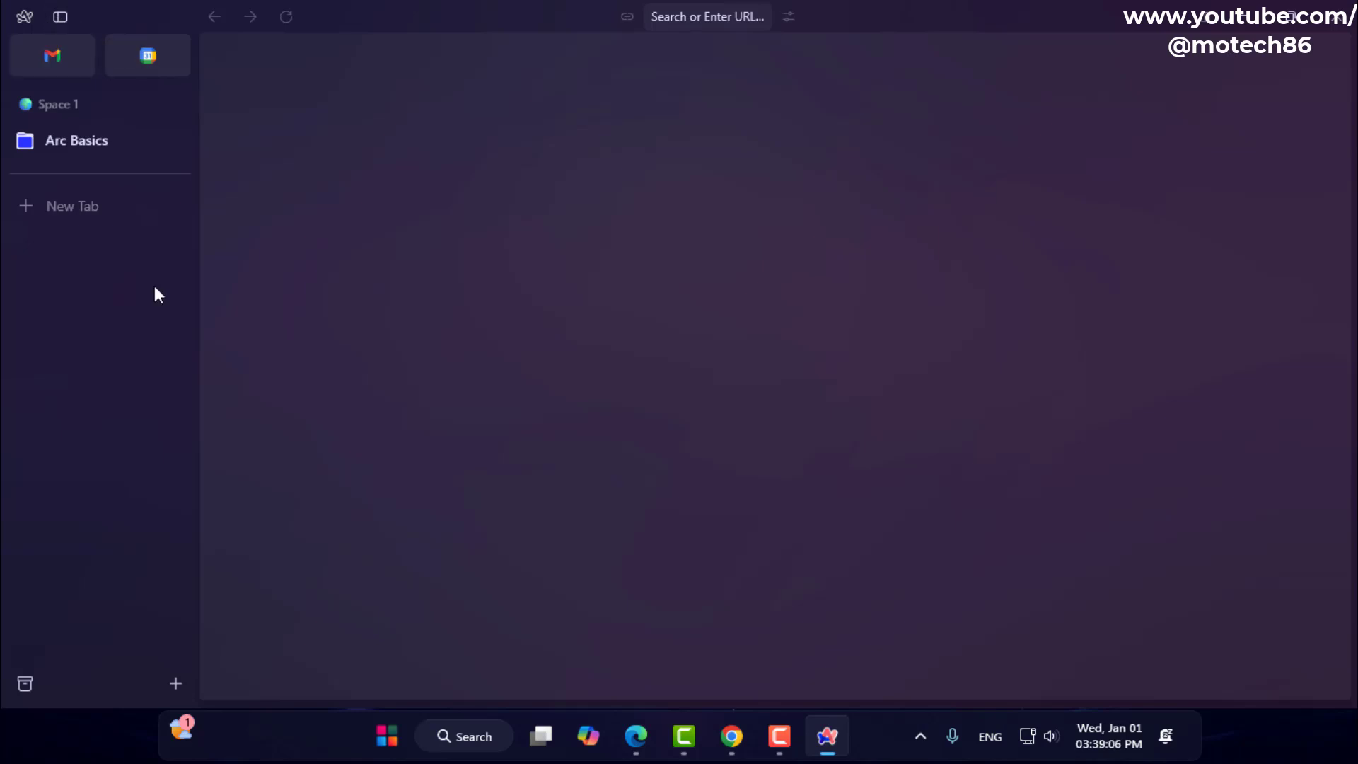
pyautogui.click(43, 206)
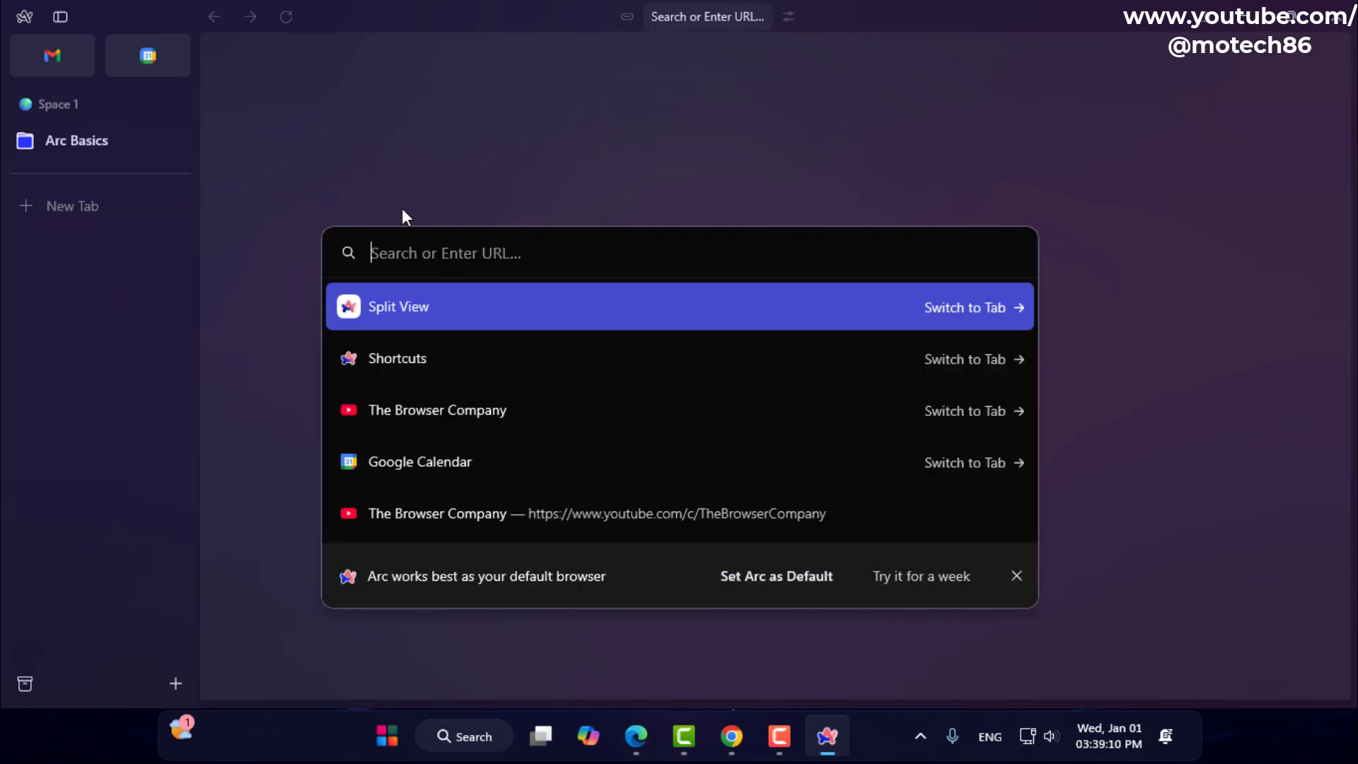
pyautogui.write('google.com')
pyautogui.press('Return')
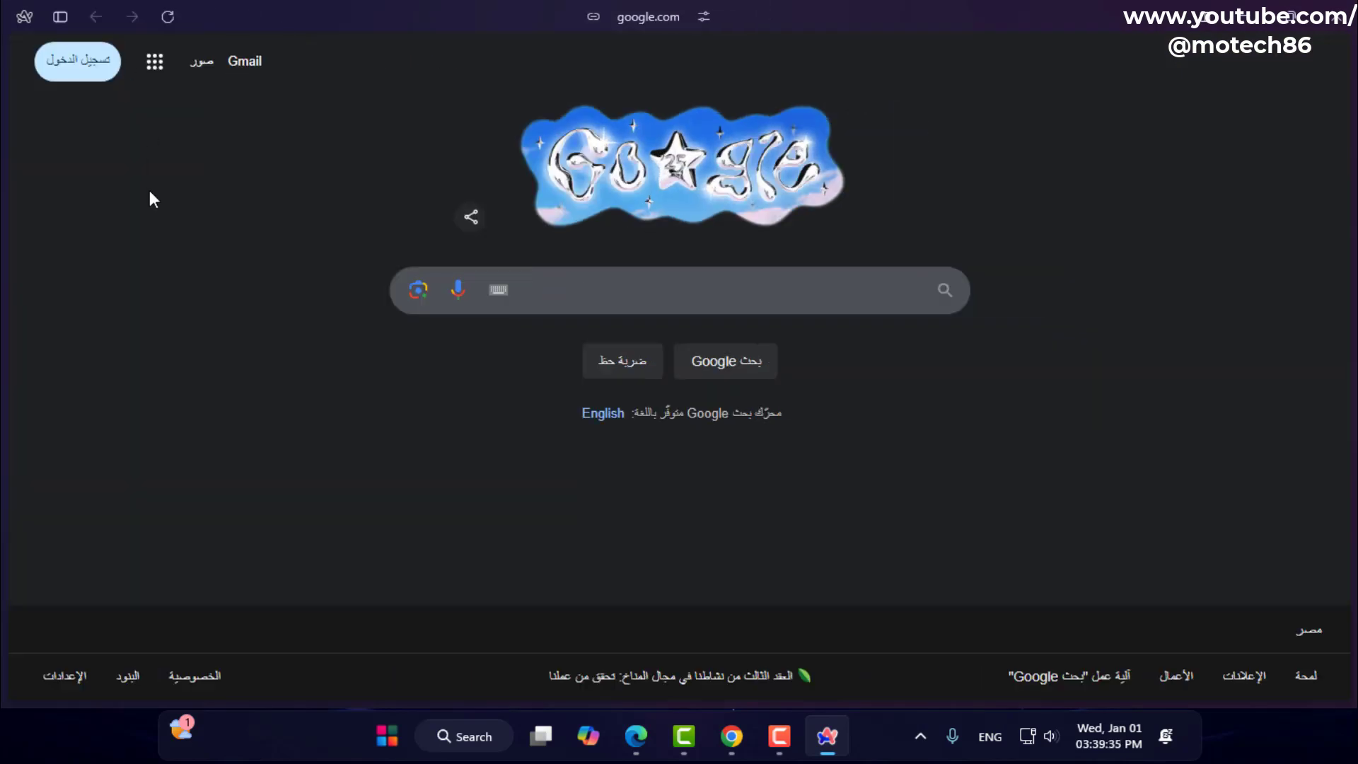
# Hide the sidebar, show it again, and close the Google tab.
pyautogui.click(61, 16)
pyautogui.click(65, 15)
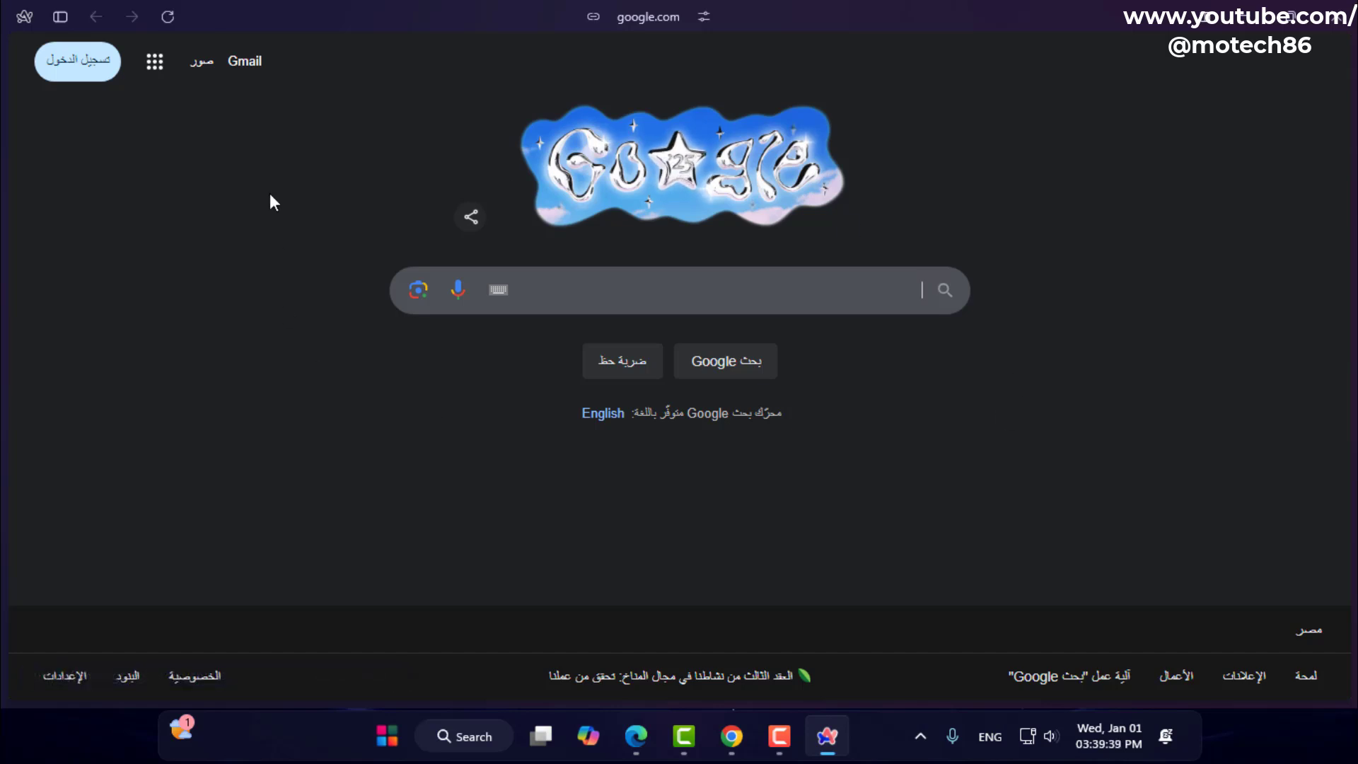
pyautogui.click(61, 17)
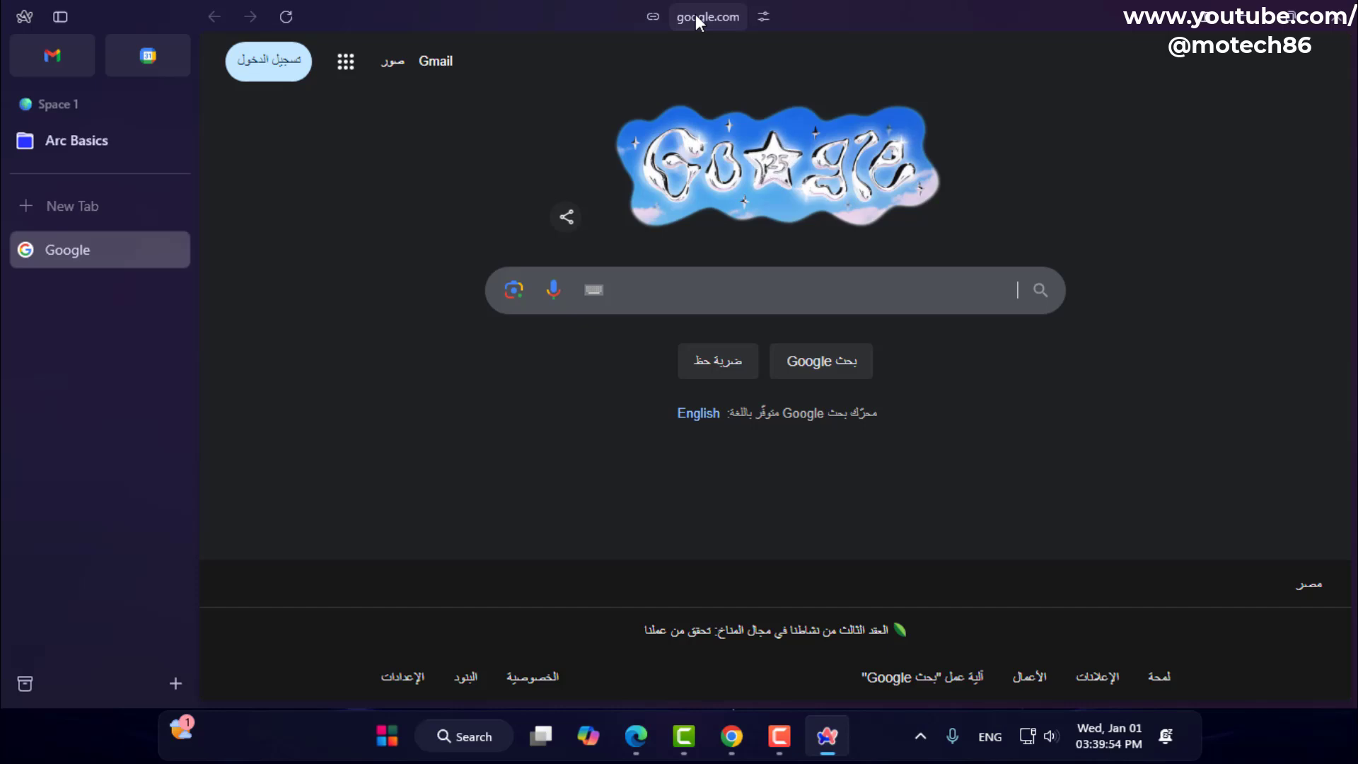
pyautogui.click(168, 249)
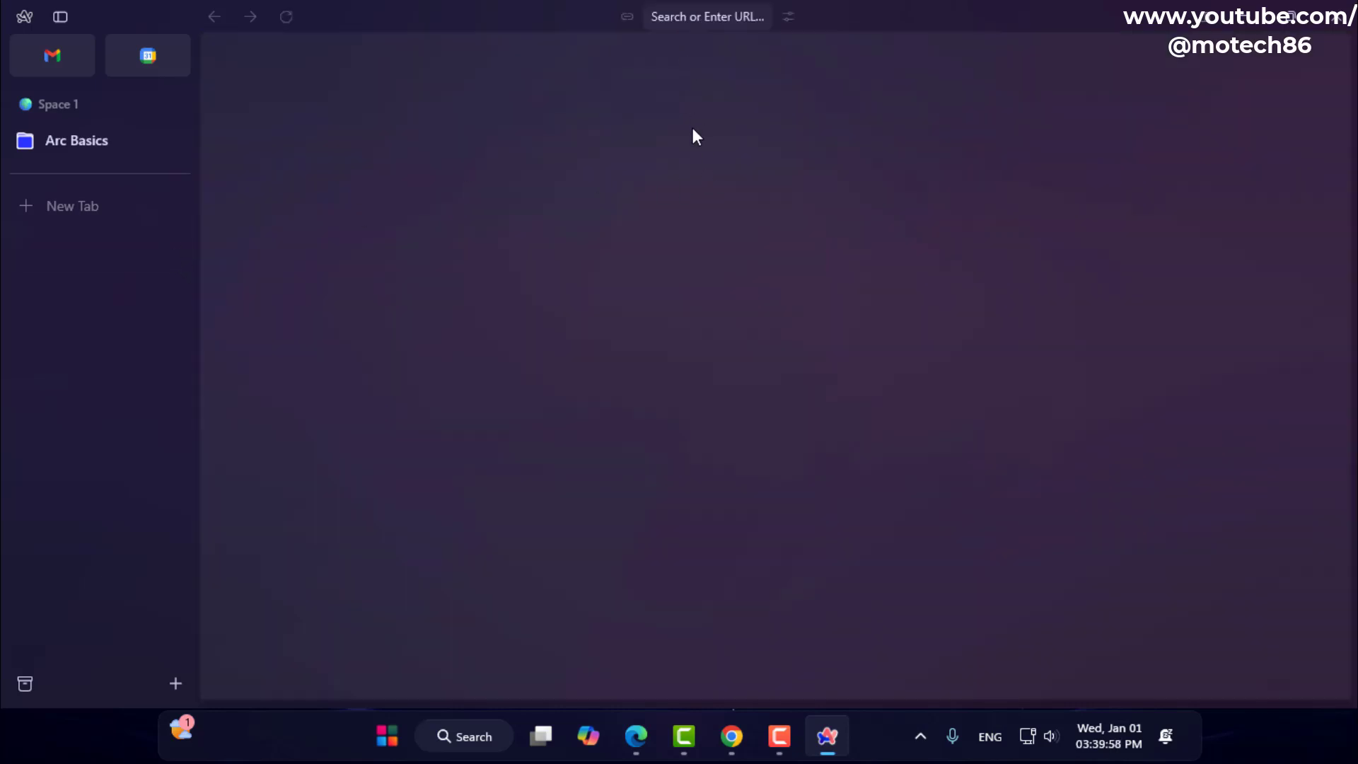
# Open google.com and the motech86 YouTube channel in new tabs, and close both tabs.
pyautogui.click(684, 29)
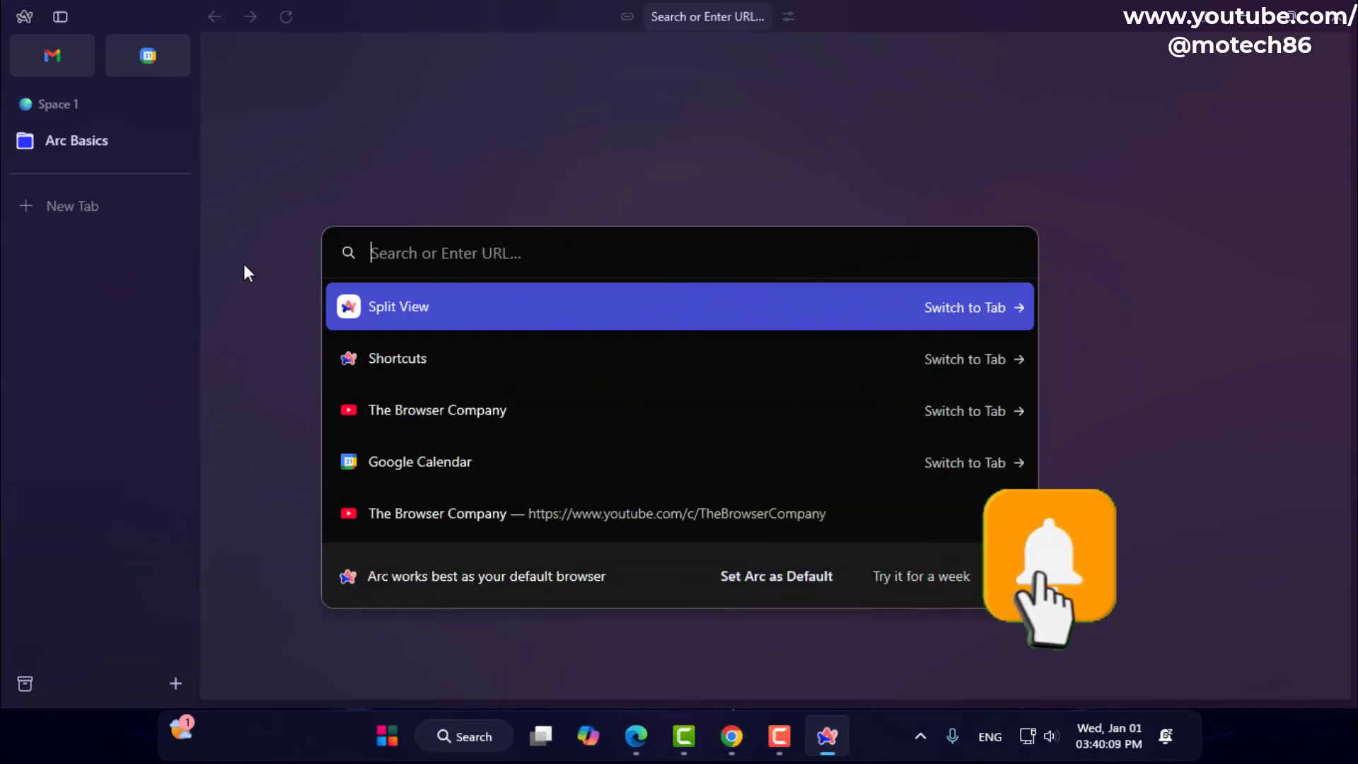
pyautogui.click(243, 266)
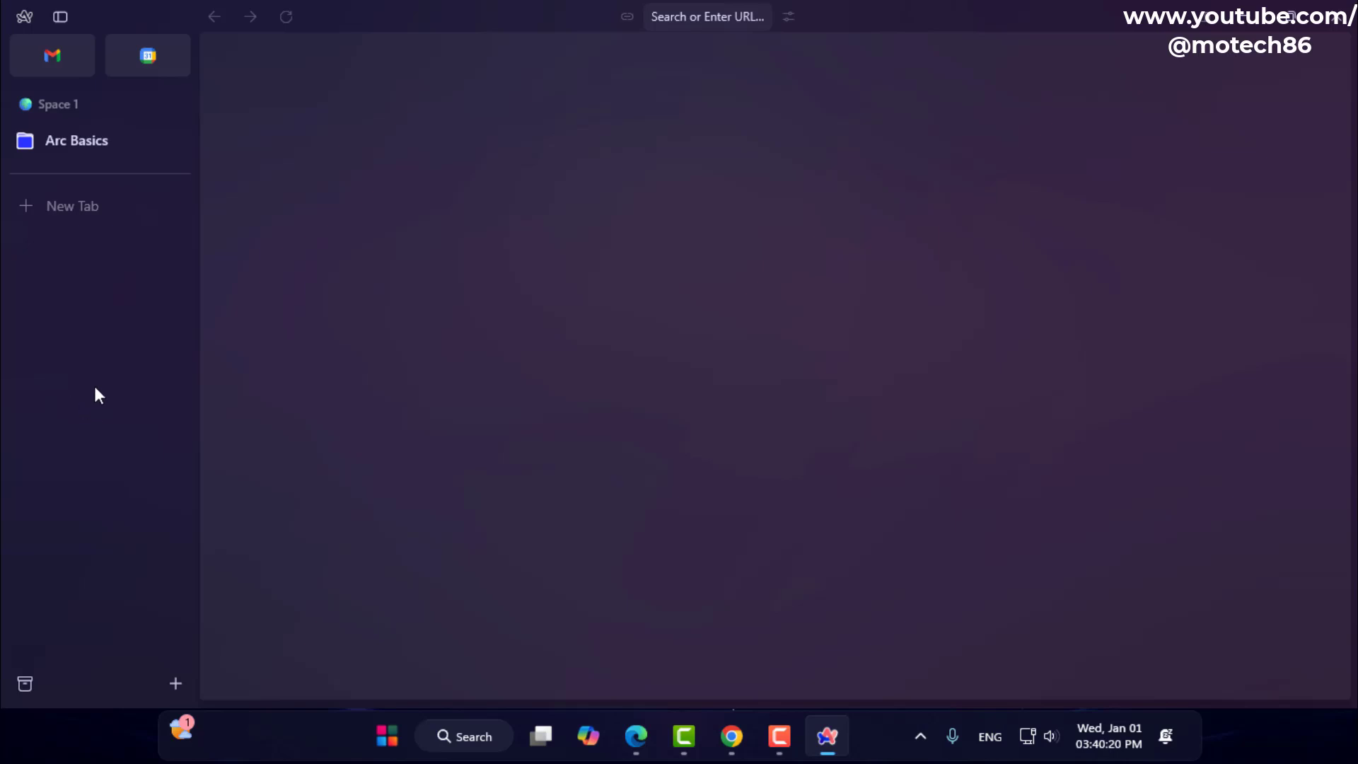
pyautogui.click(45, 203)
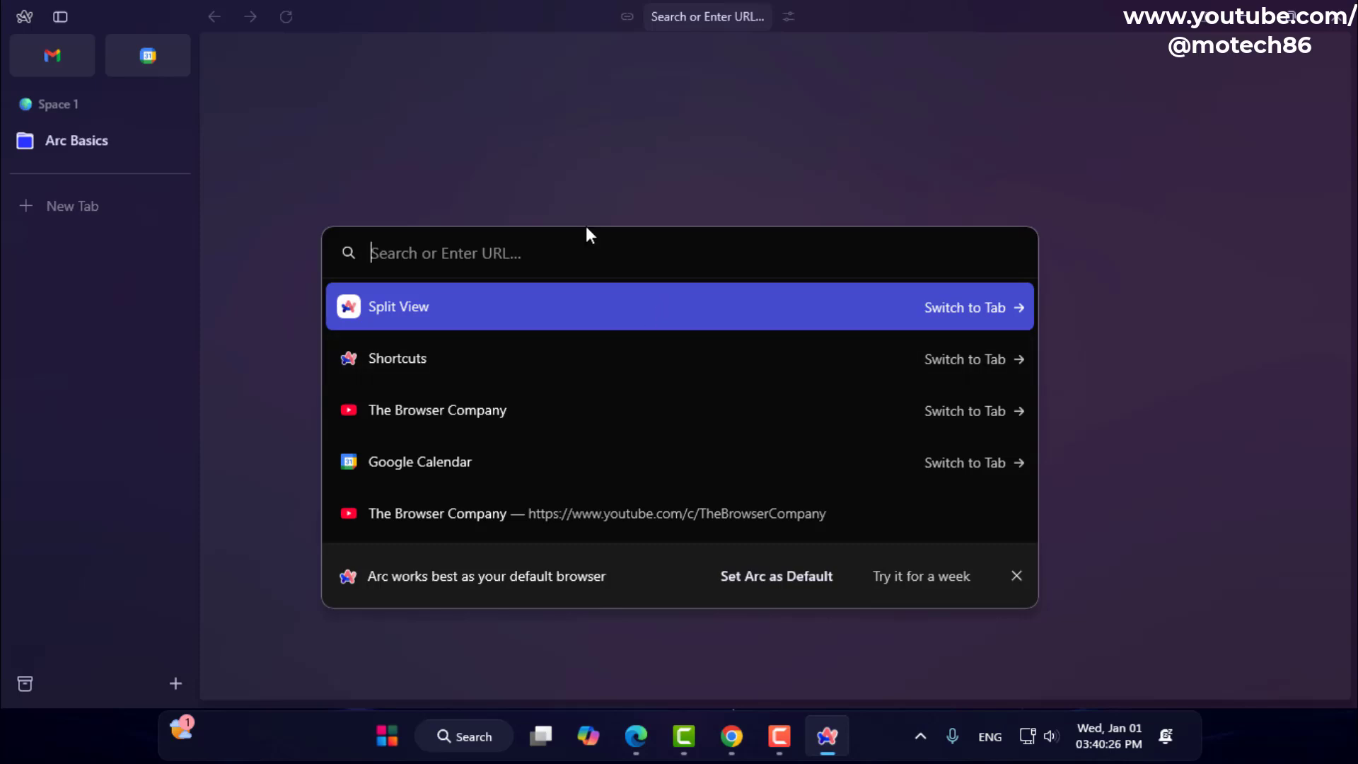
pyautogui.write('google.com')
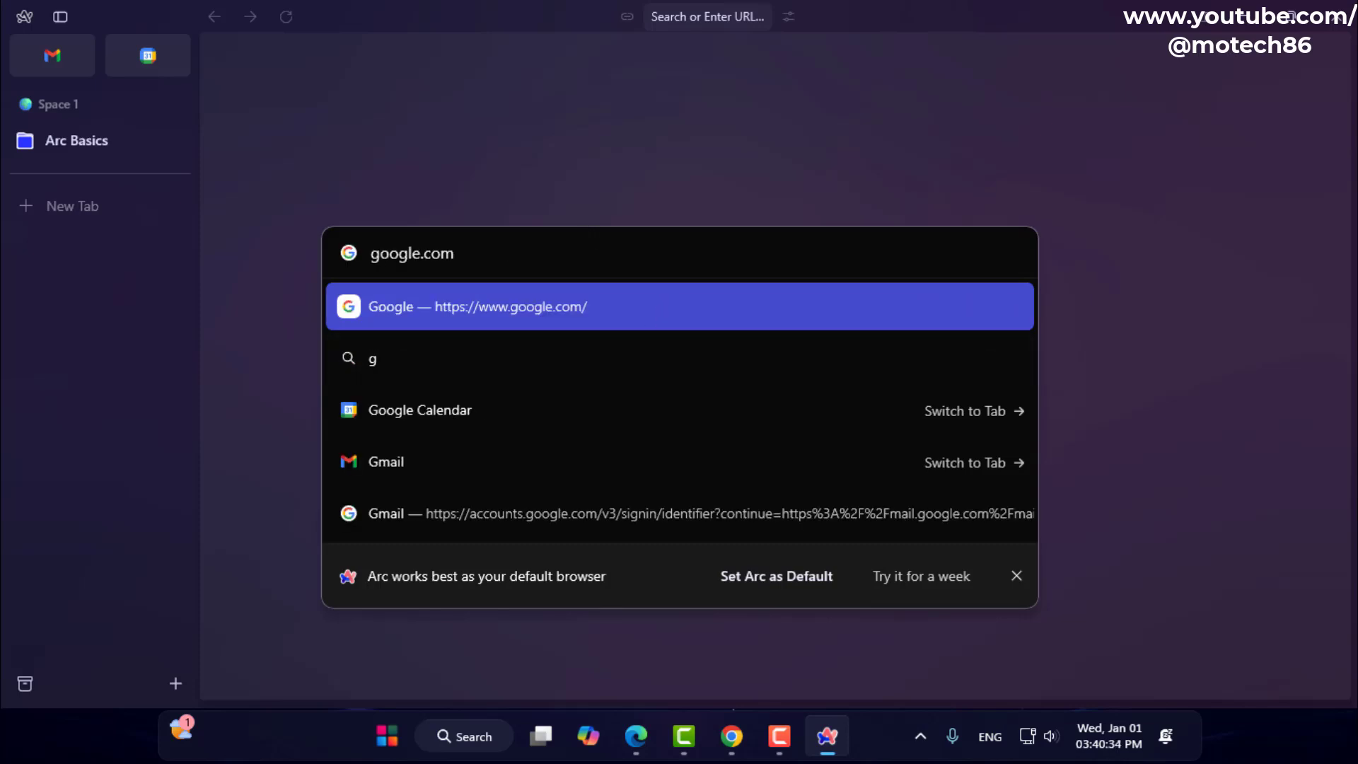
pyautogui.press('Return')
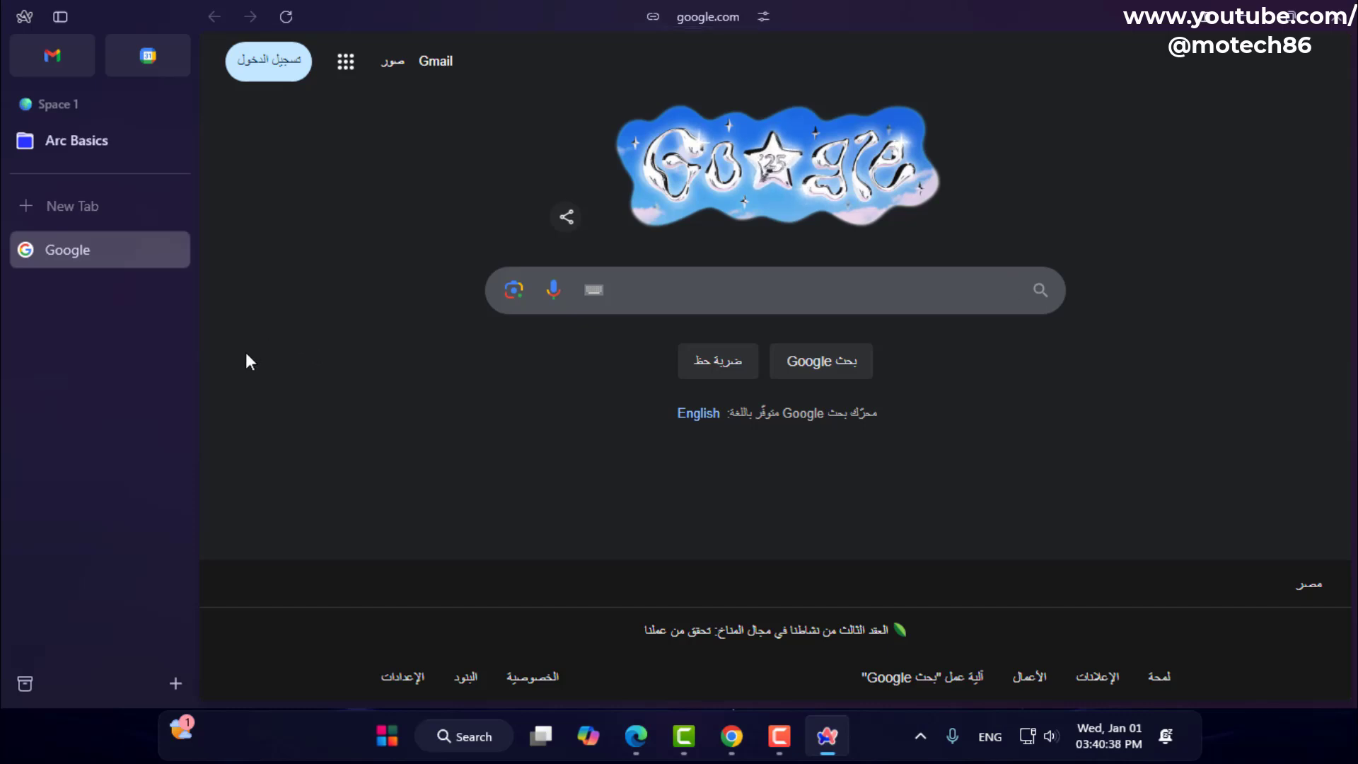
pyautogui.hotkey('ctrl', 't')
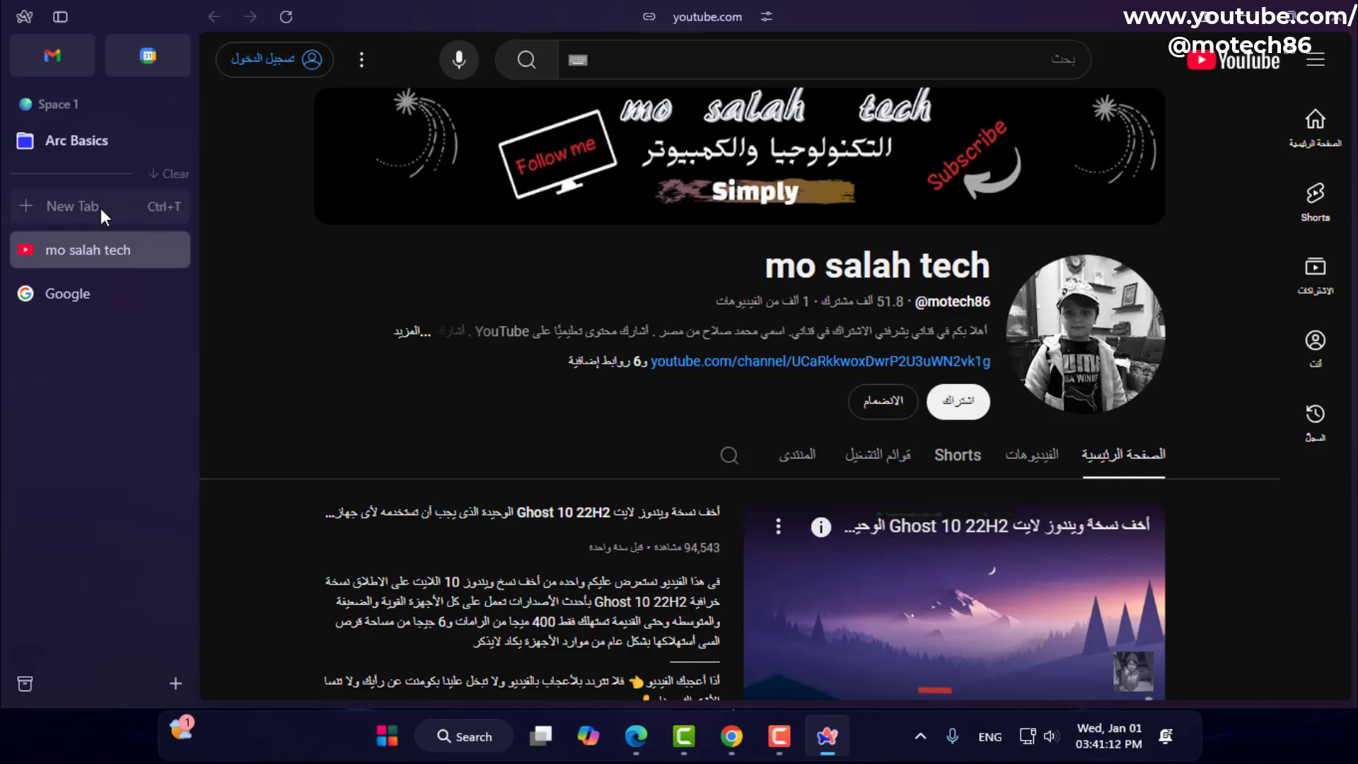
pyautogui.click(169, 250)
pyautogui.click(169, 250)
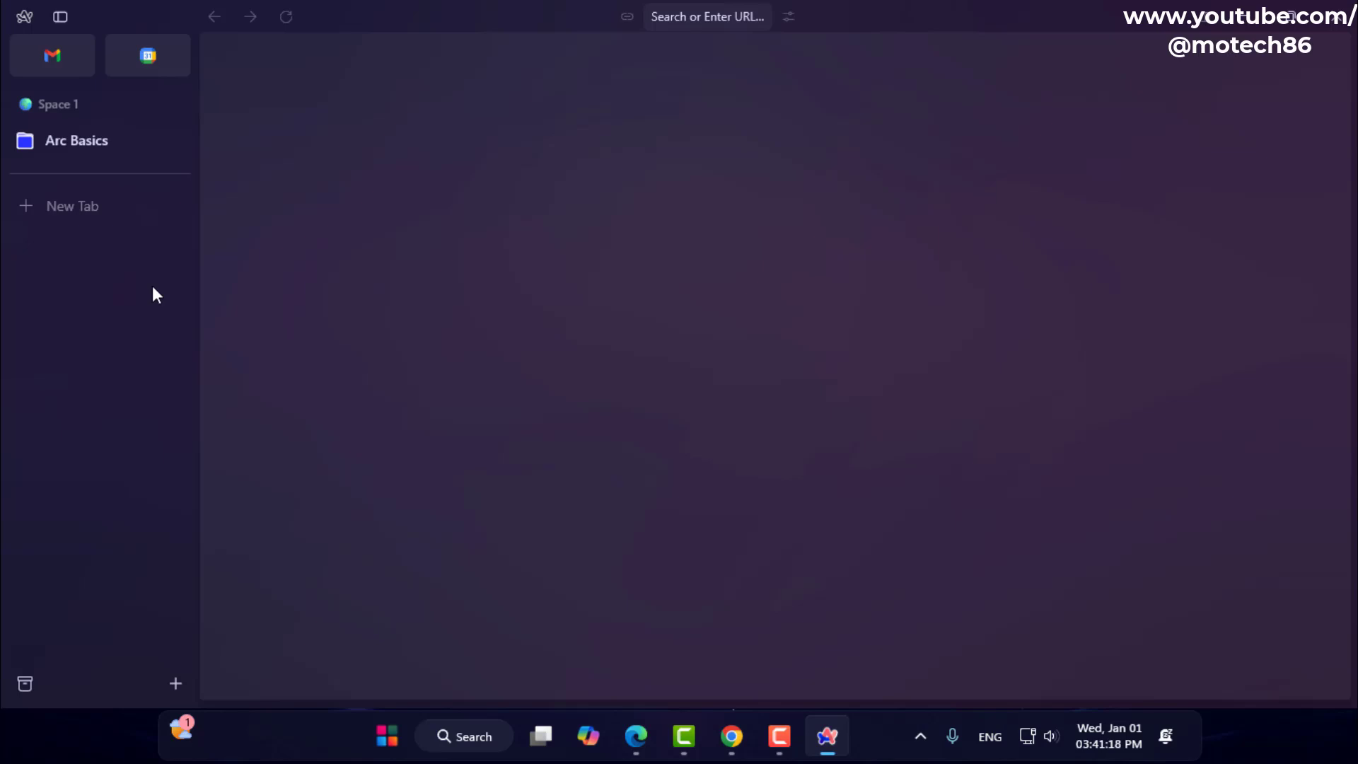
pyautogui.click(48, 206)
pyautogui.write('https://www.youtube.com/@motech86')
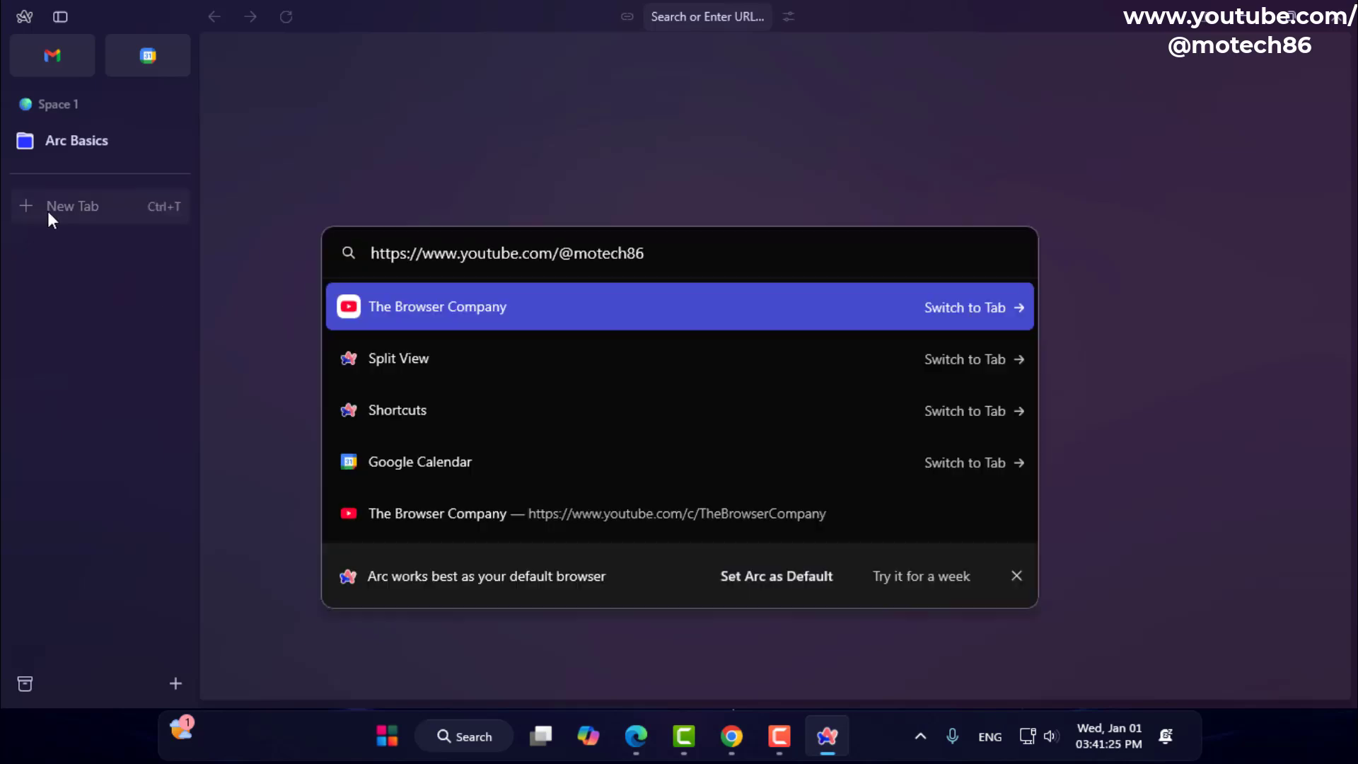
pyautogui.press('Return')
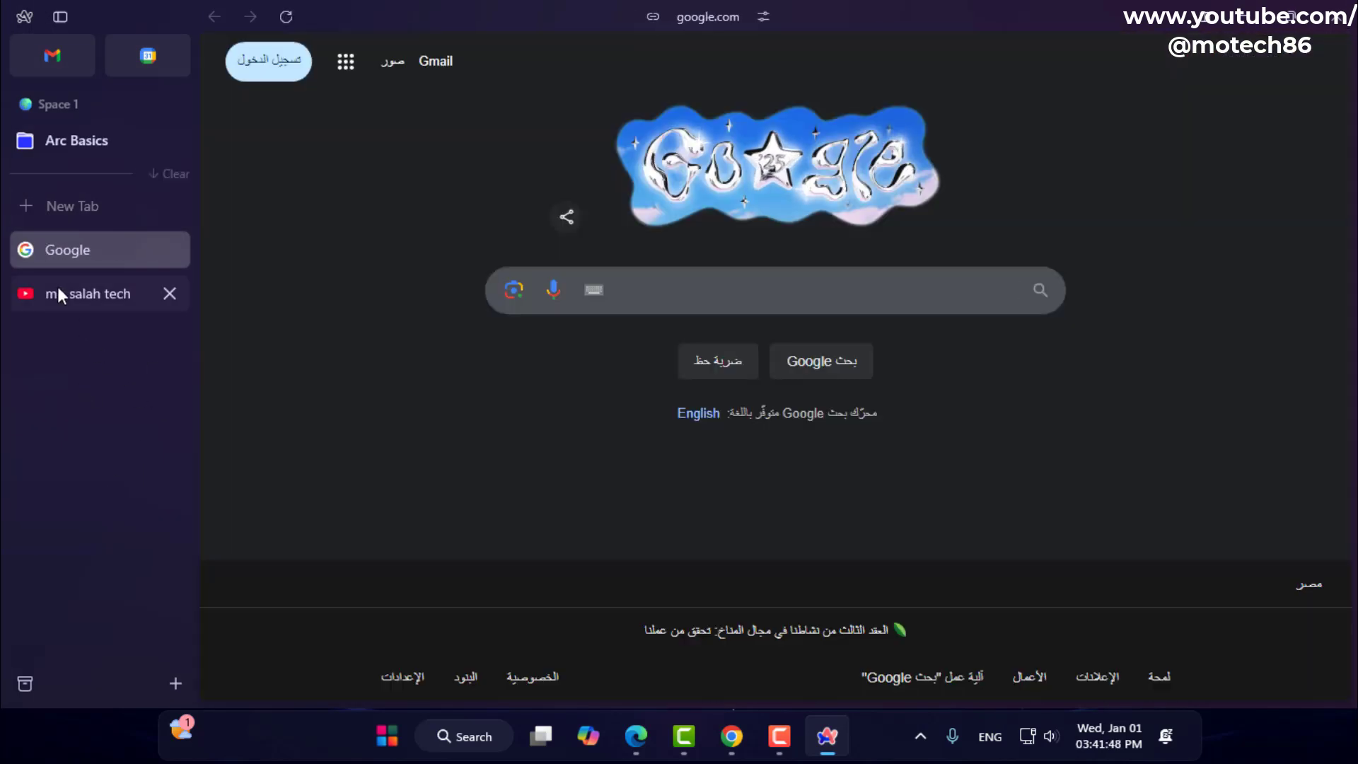
# Switch back and forth between the YouTube channel and Google tabs, ending on Google.
pyautogui.click(60, 293)
pyautogui.click(56, 253)
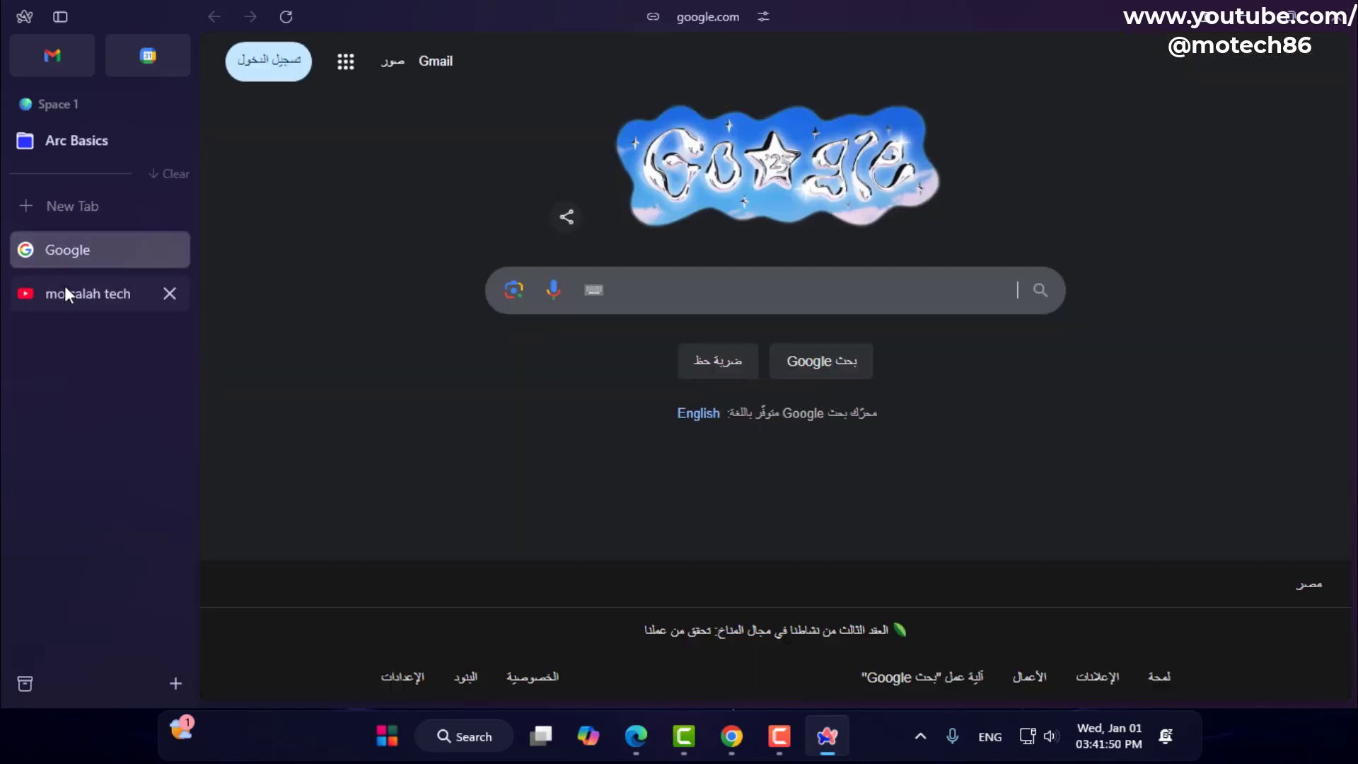
pyautogui.click(68, 292)
pyautogui.click(69, 257)
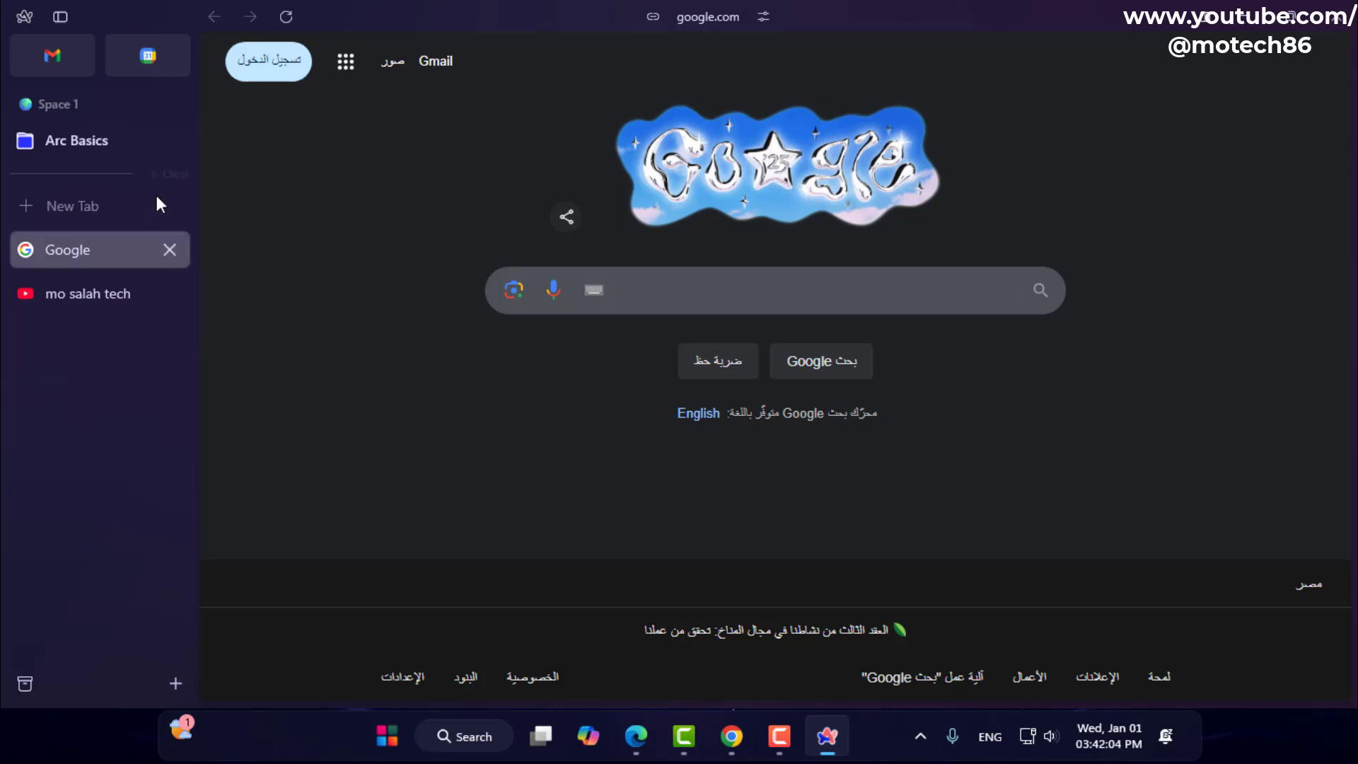
# Create a new space named mo with a magenta theme, trying light mode and returning to dark.
pyautogui.click(176, 684)
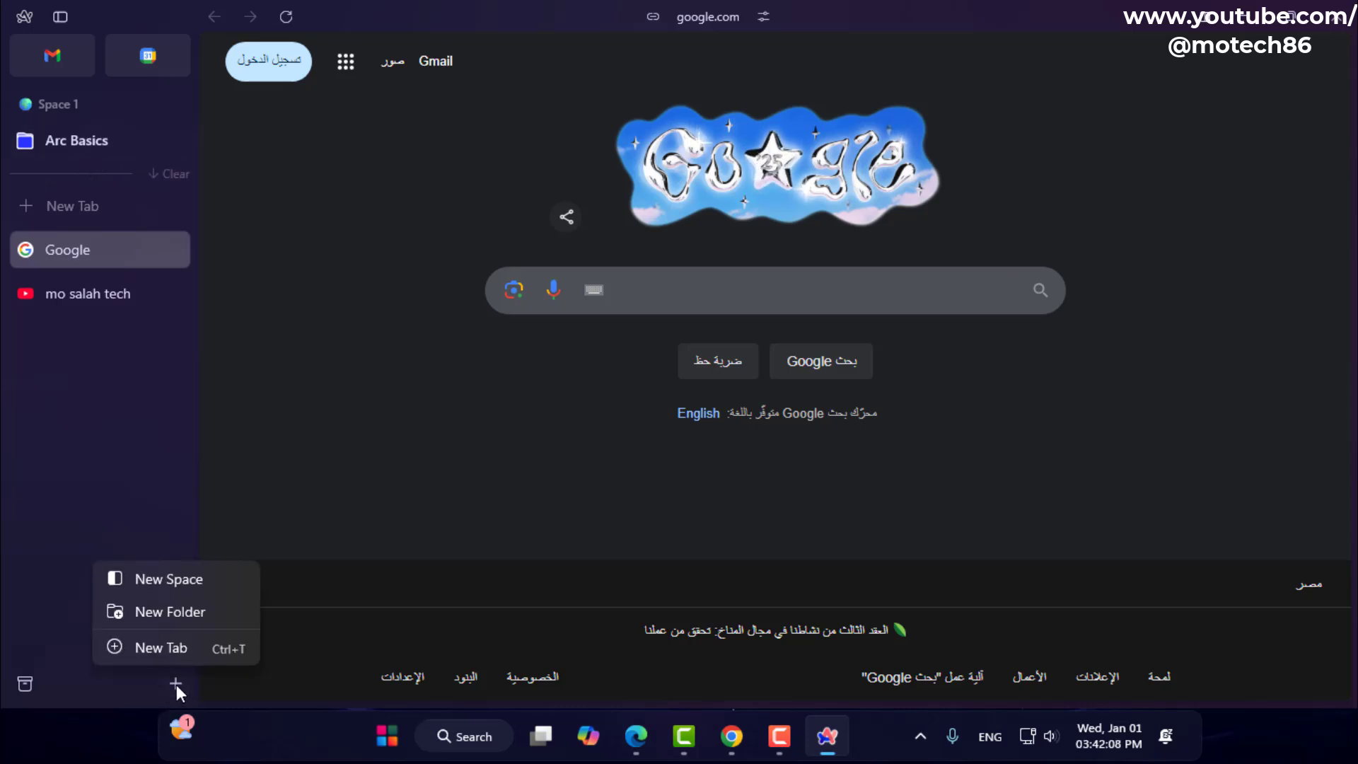
pyautogui.click(172, 579)
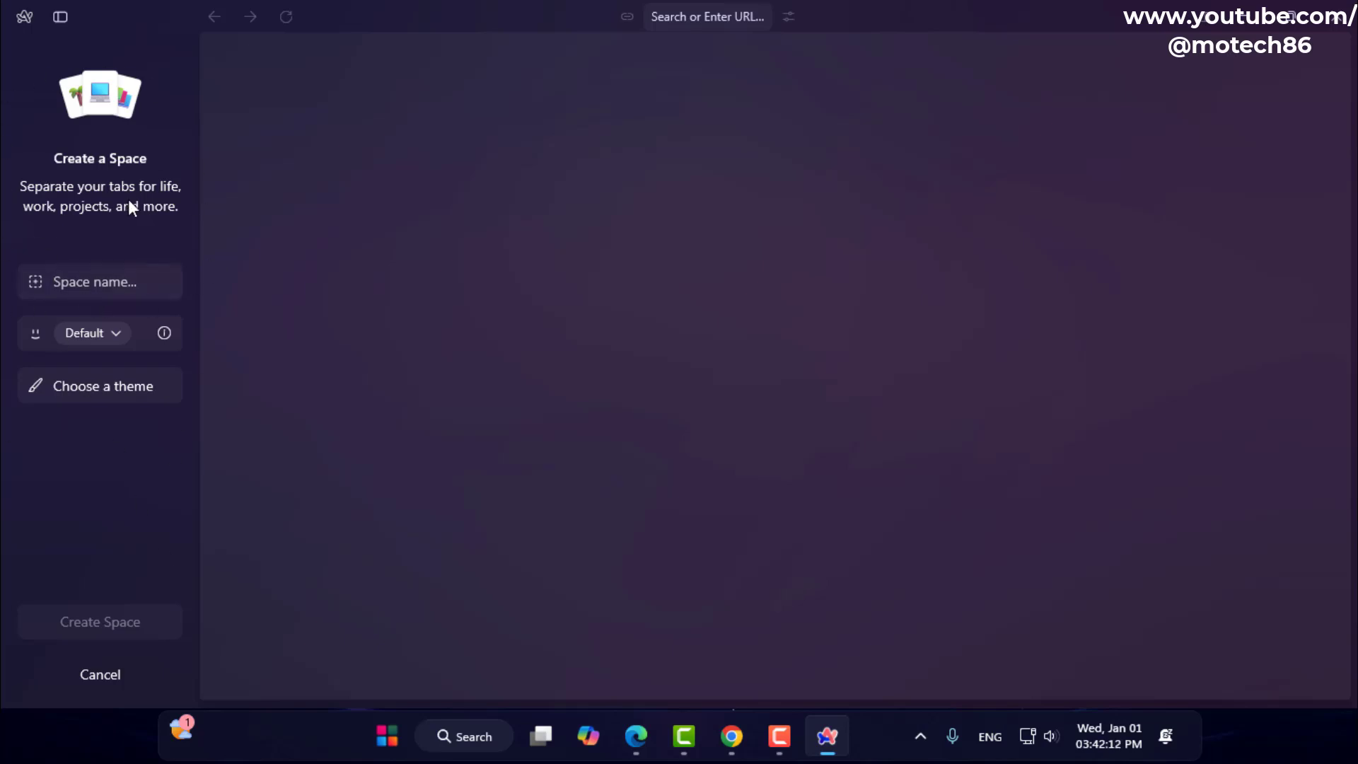
pyautogui.write('mo')
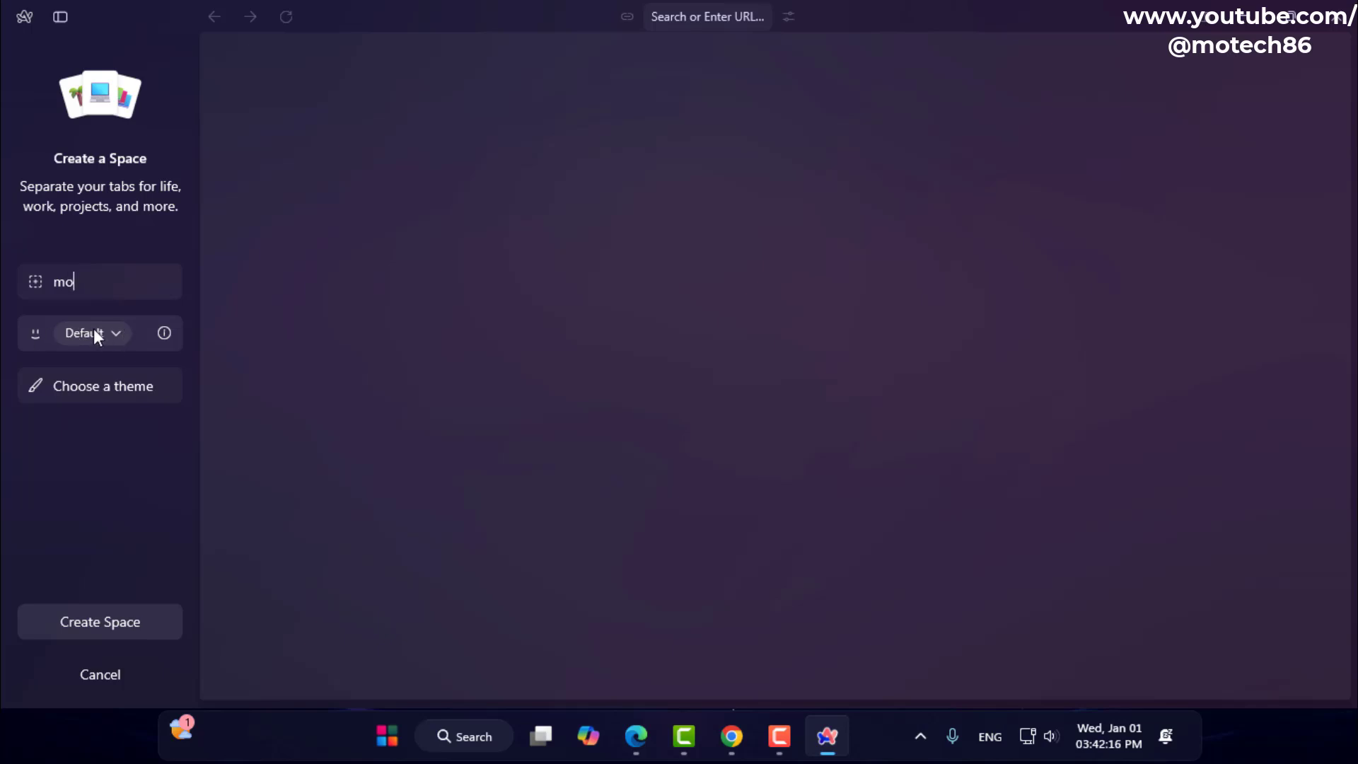
pyautogui.click(93, 385)
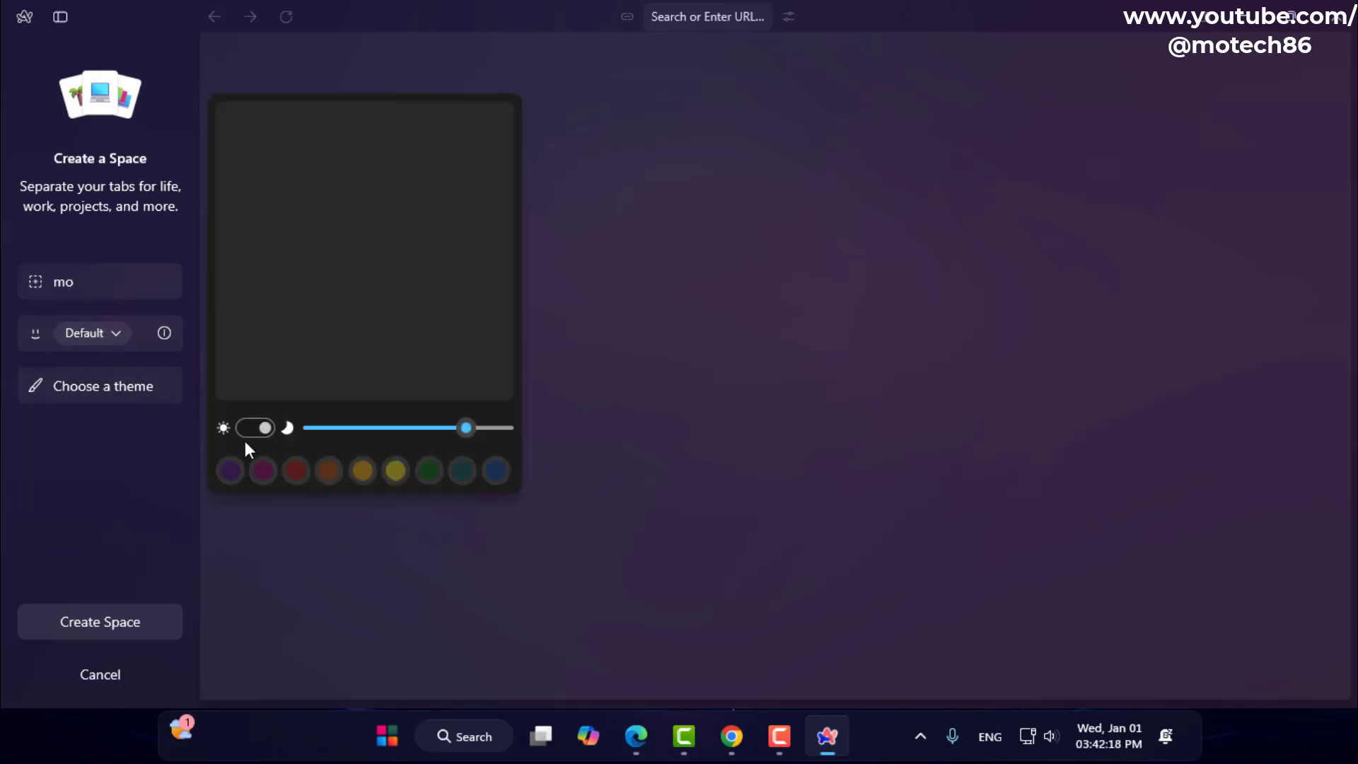
pyautogui.click(268, 470)
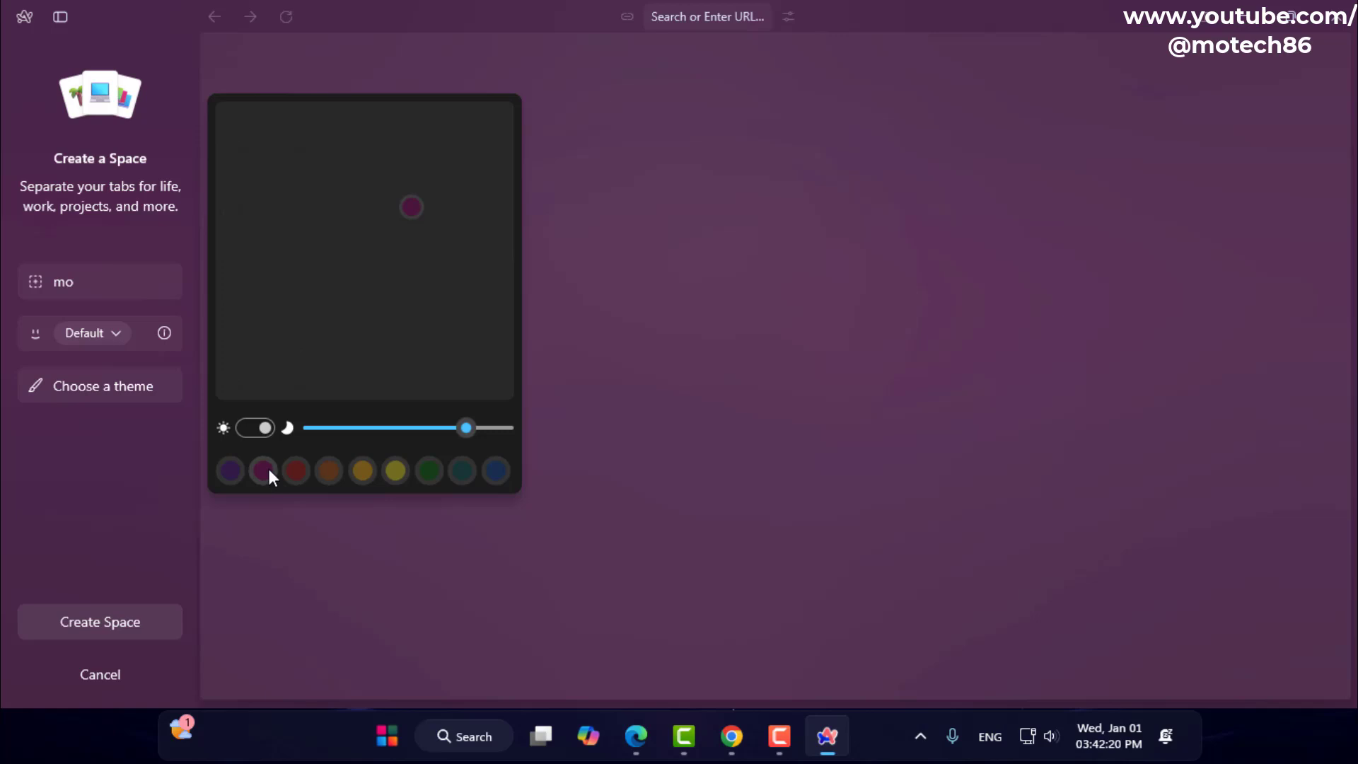
pyautogui.click(267, 427)
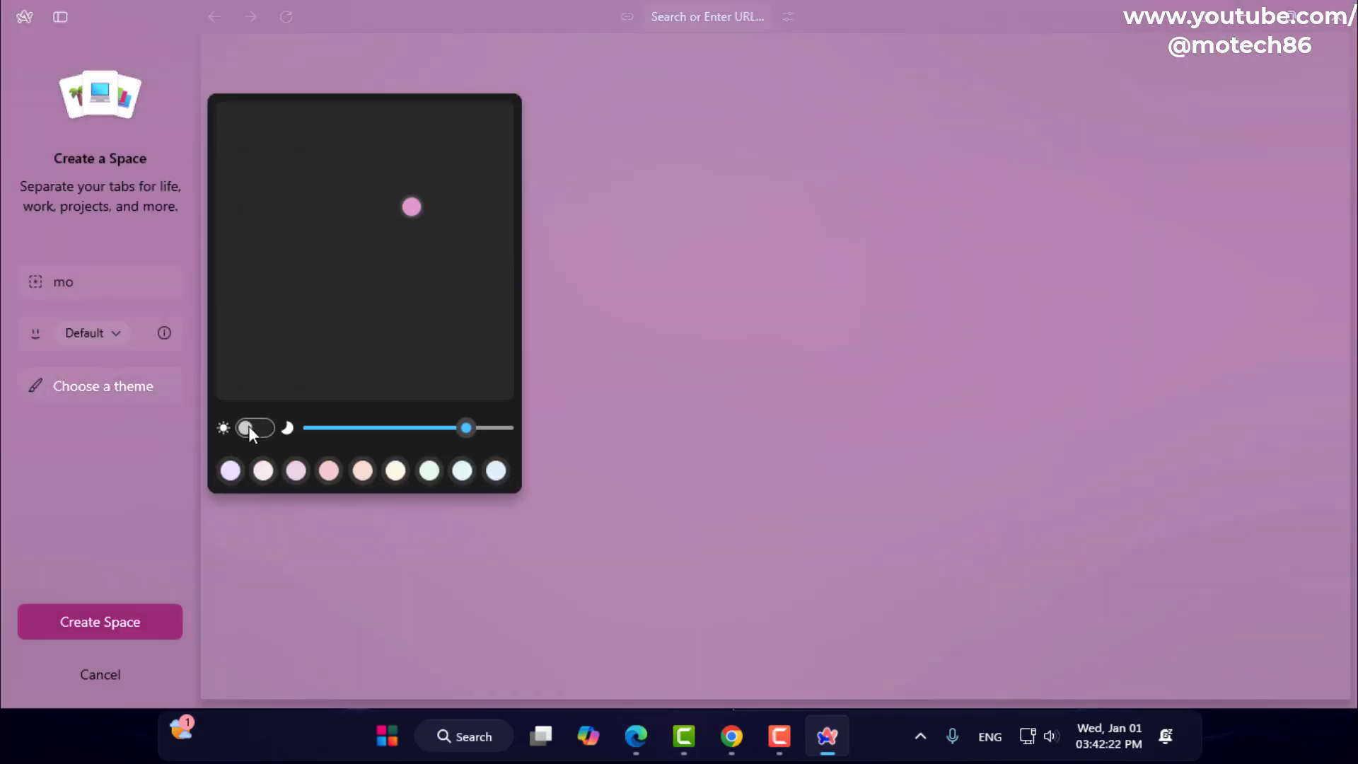
pyautogui.click(249, 426)
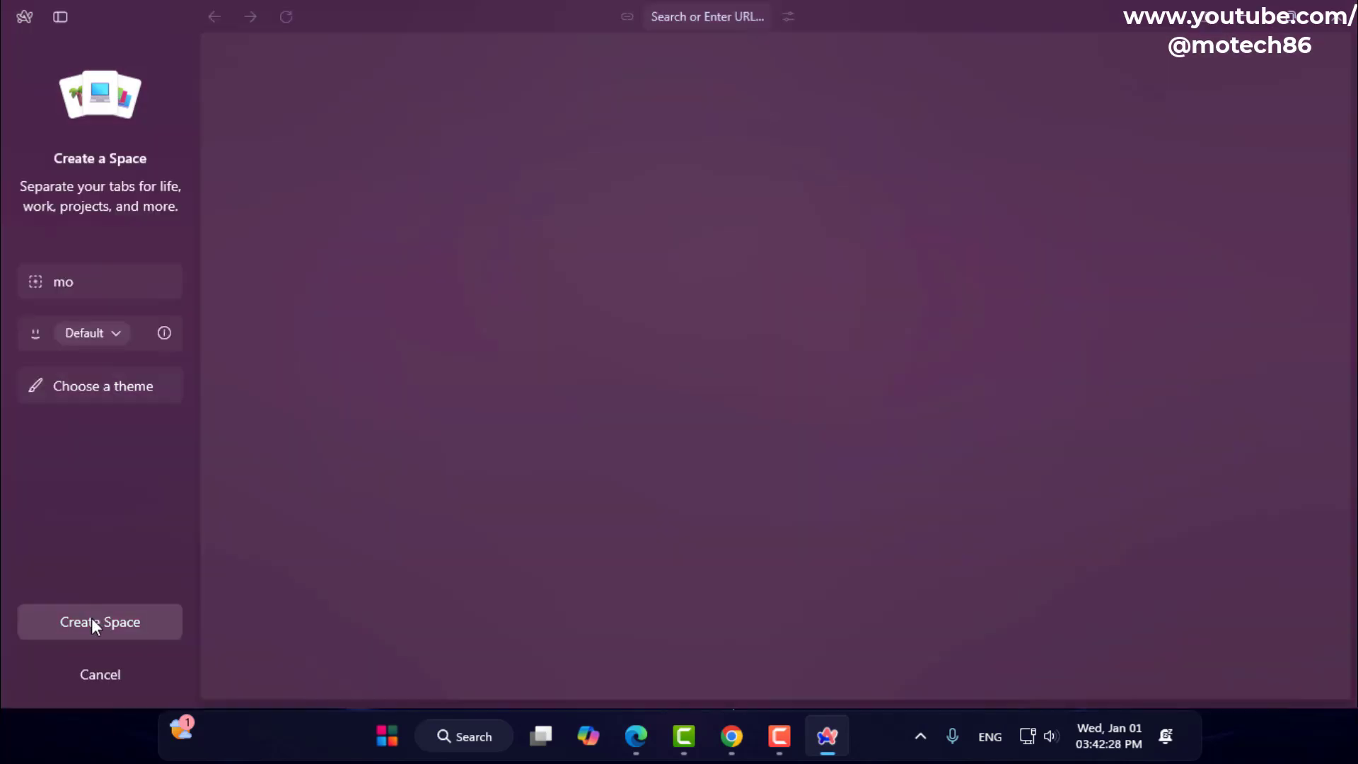
pyautogui.click(84, 632)
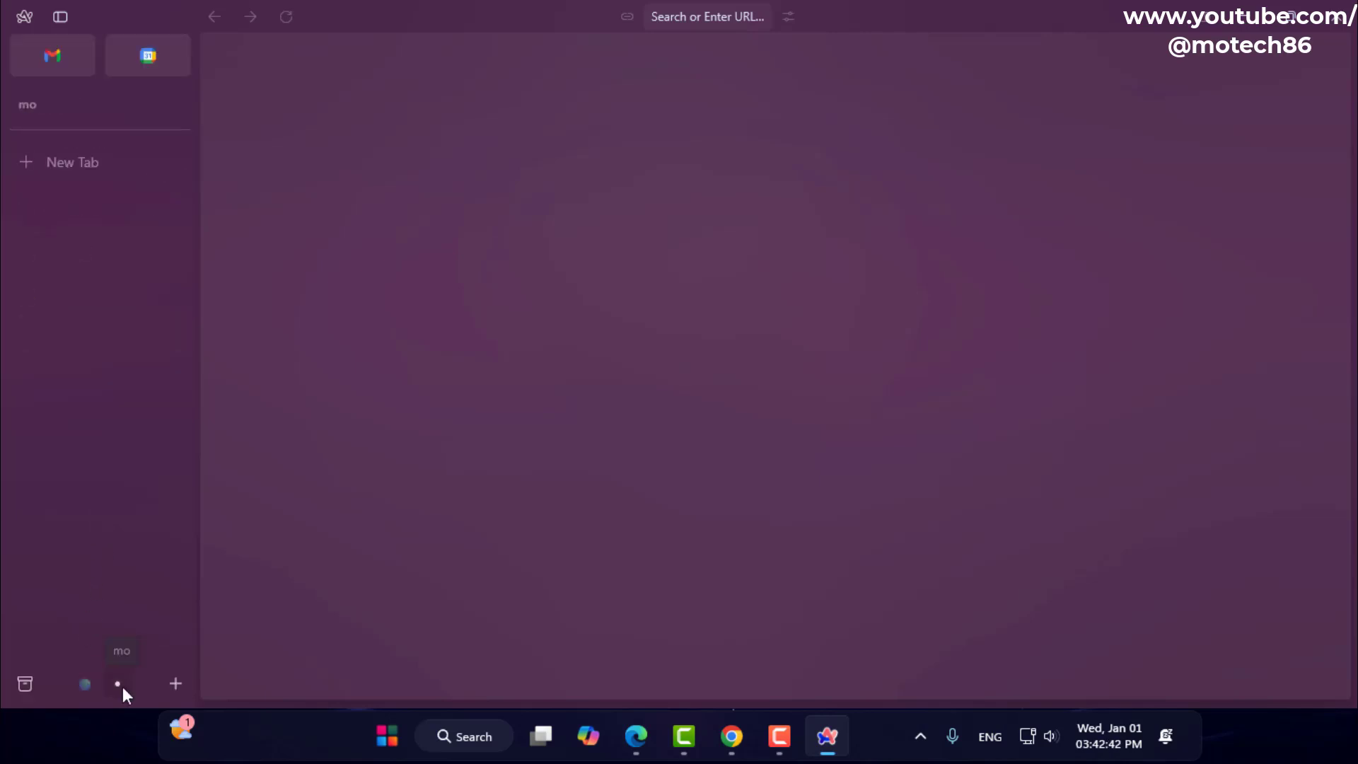
# Open facebook.com in a new tab in the mo space.
pyautogui.click(60, 161)
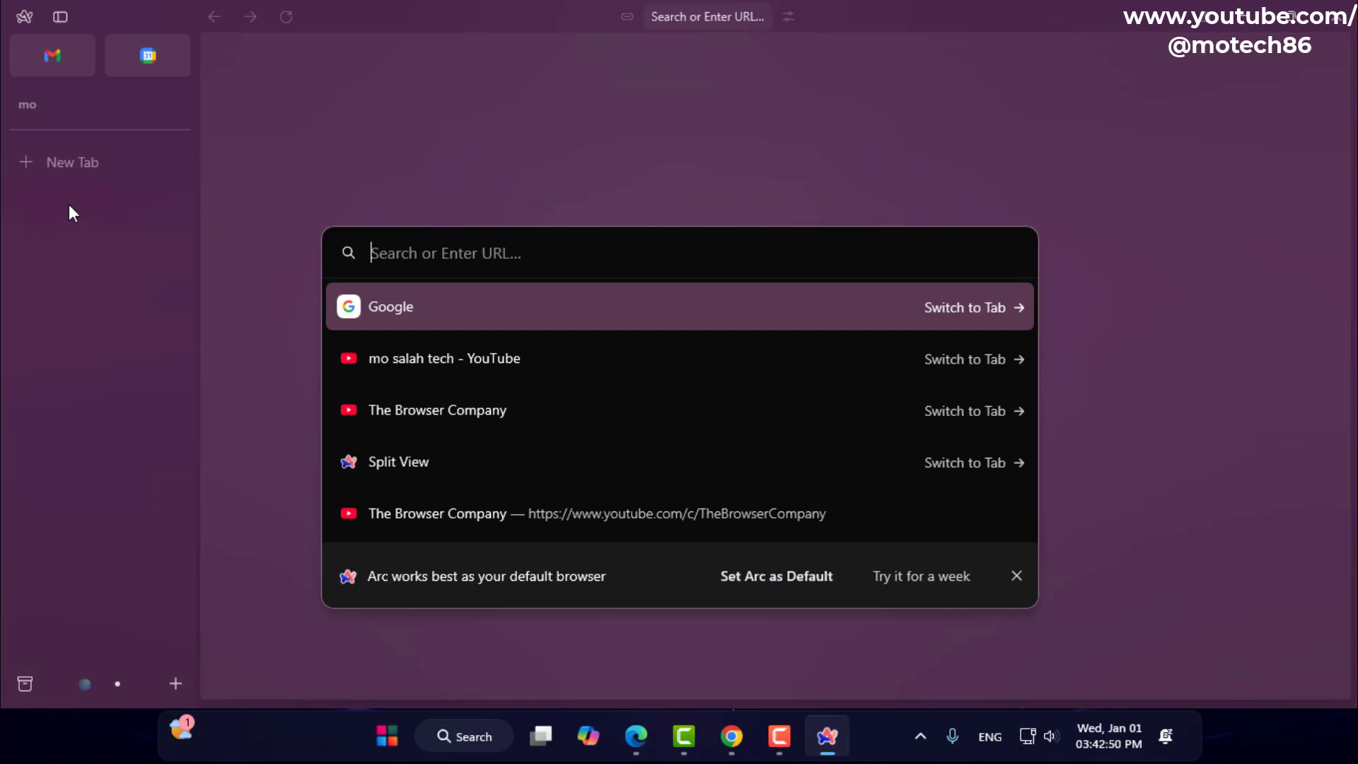
pyautogui.write('facebook.com')
pyautogui.press('Return')
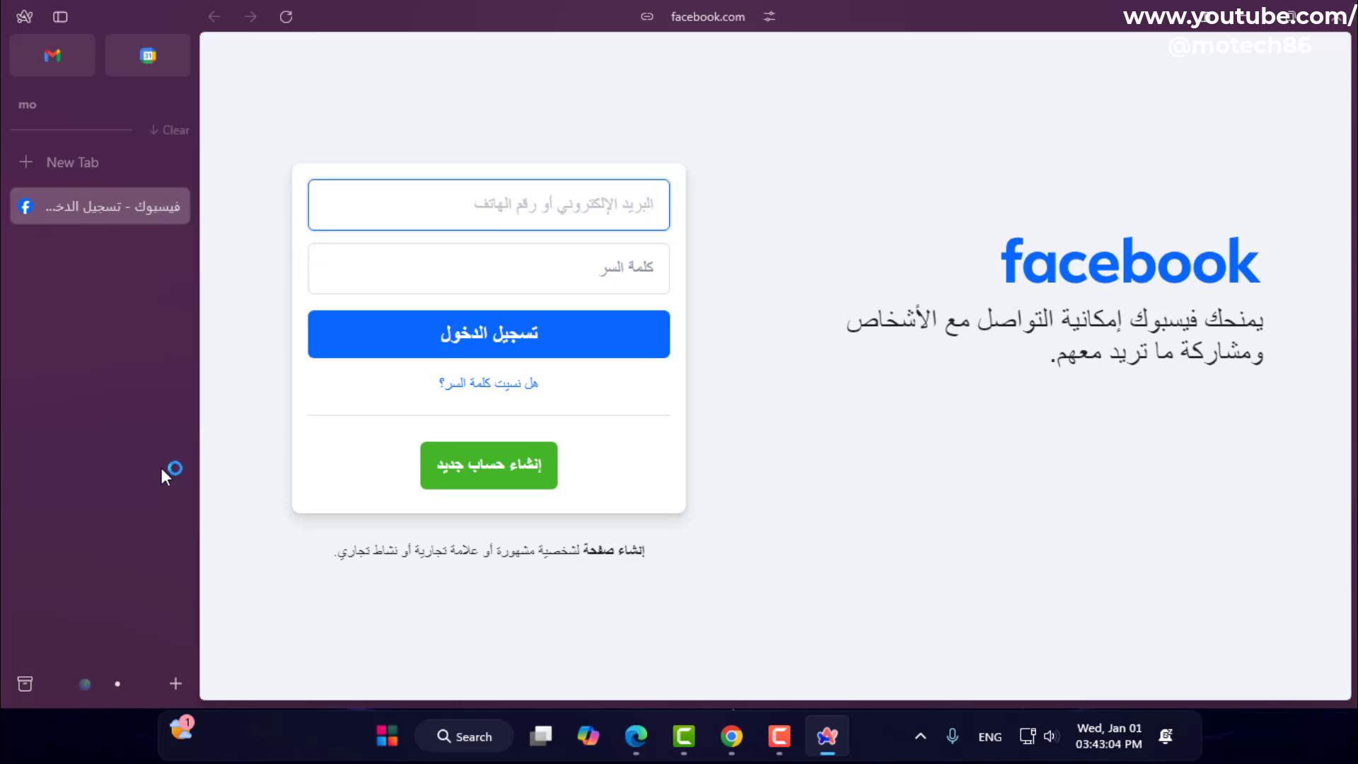
# Switch between Space 1 and the mo space to compare their tabs, ending on Space 1.
pyautogui.click(91, 681)
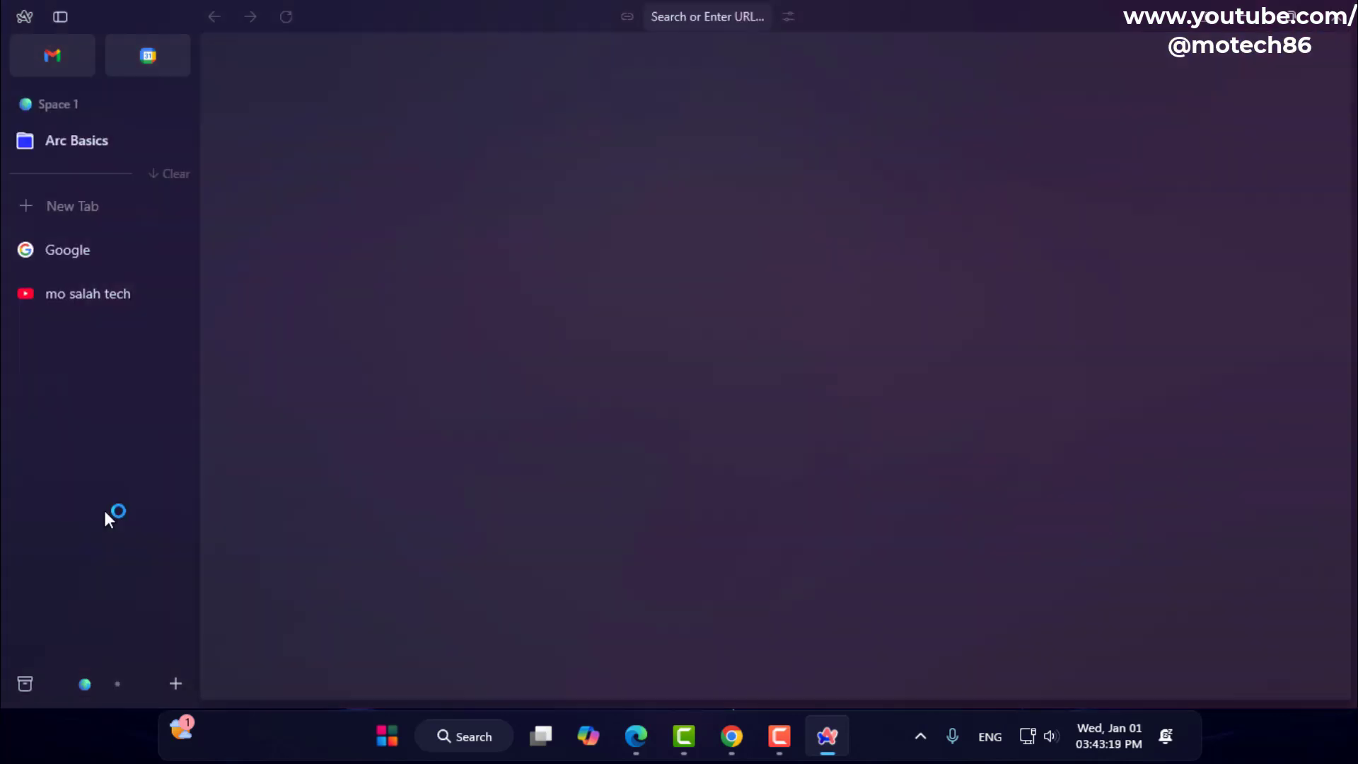
pyautogui.click(120, 687)
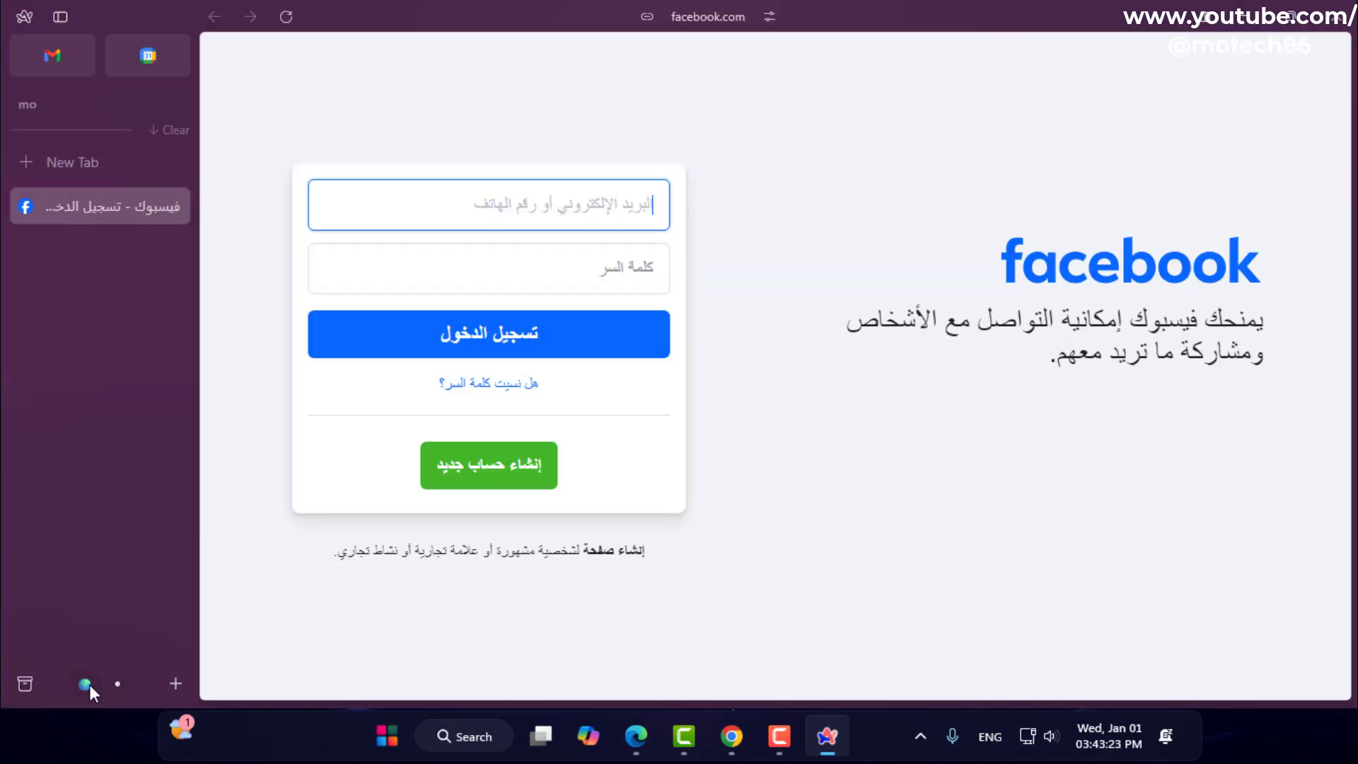
pyautogui.click(88, 684)
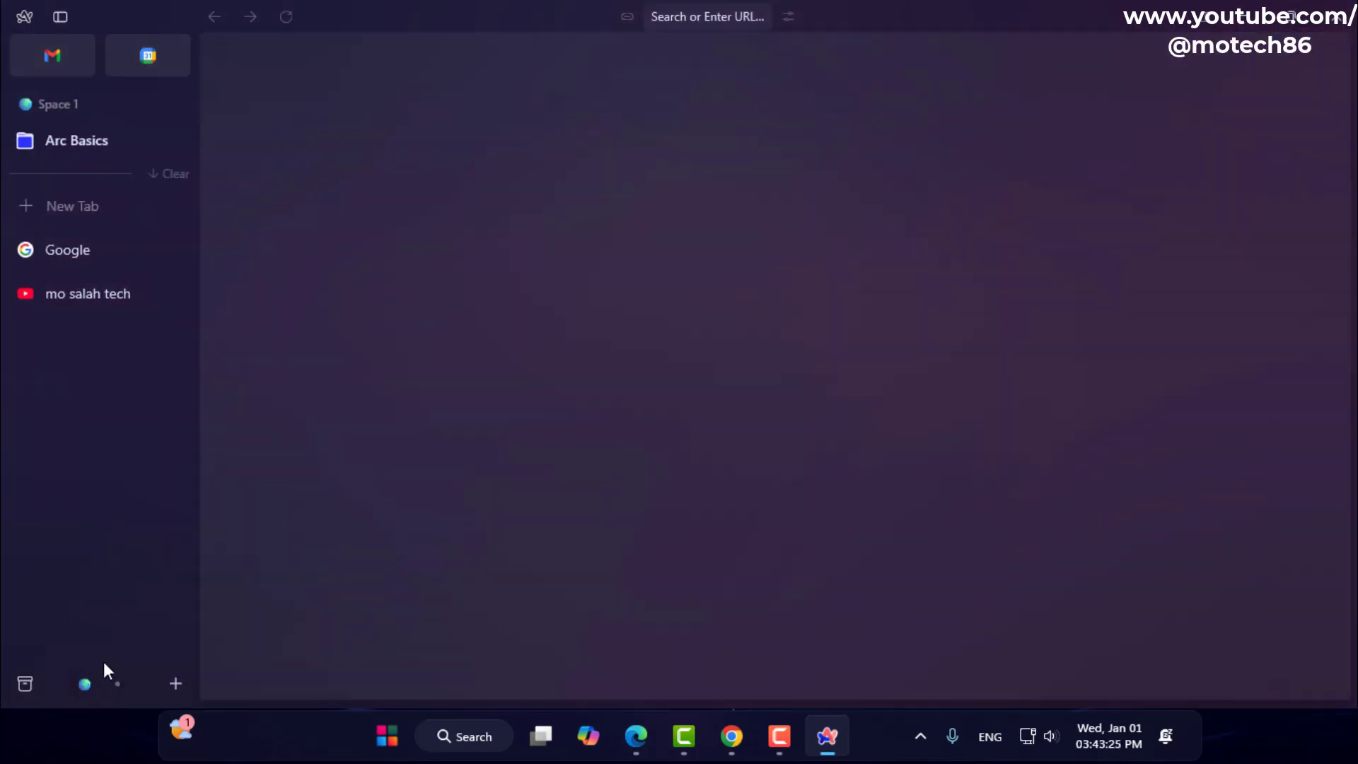
# Create a new folder named ms in Space 1.
pyautogui.click(176, 686)
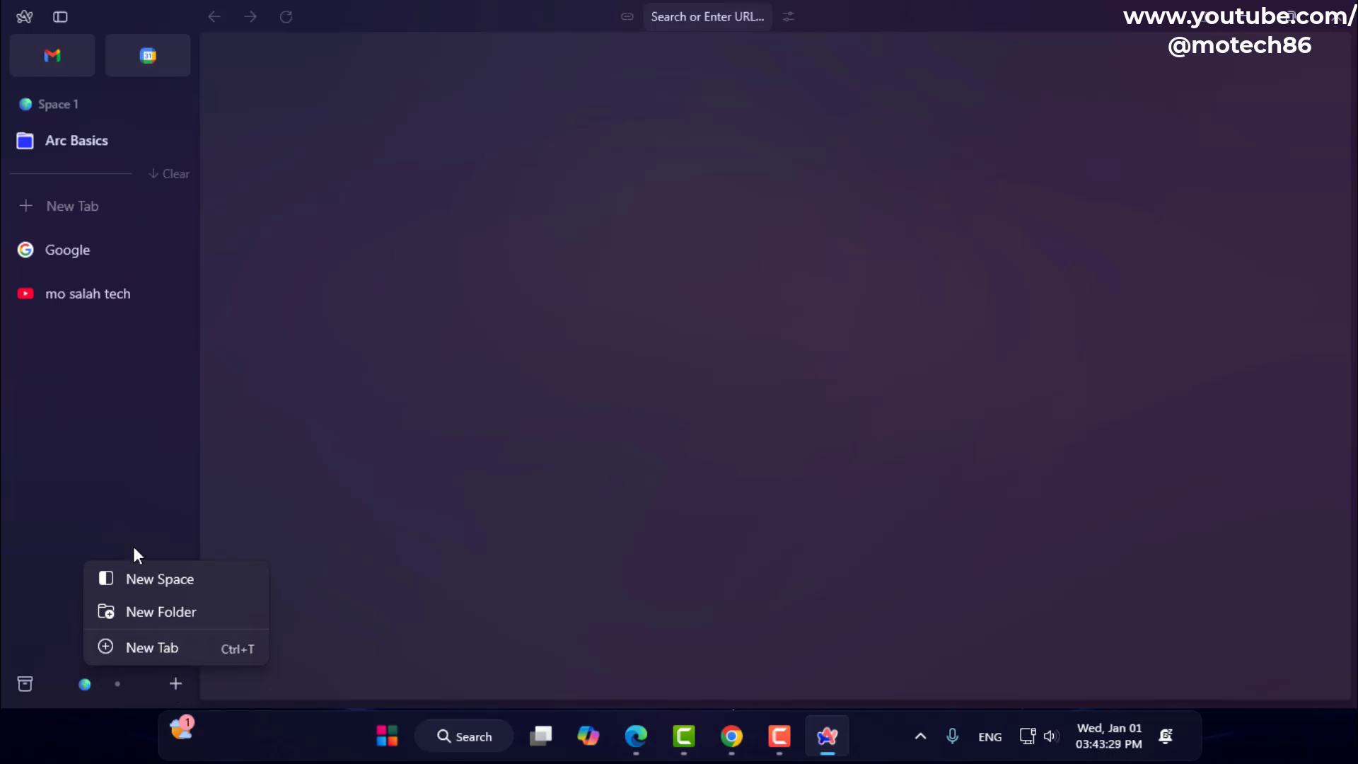
pyautogui.click(150, 612)
pyautogui.doubleClick(97, 186)
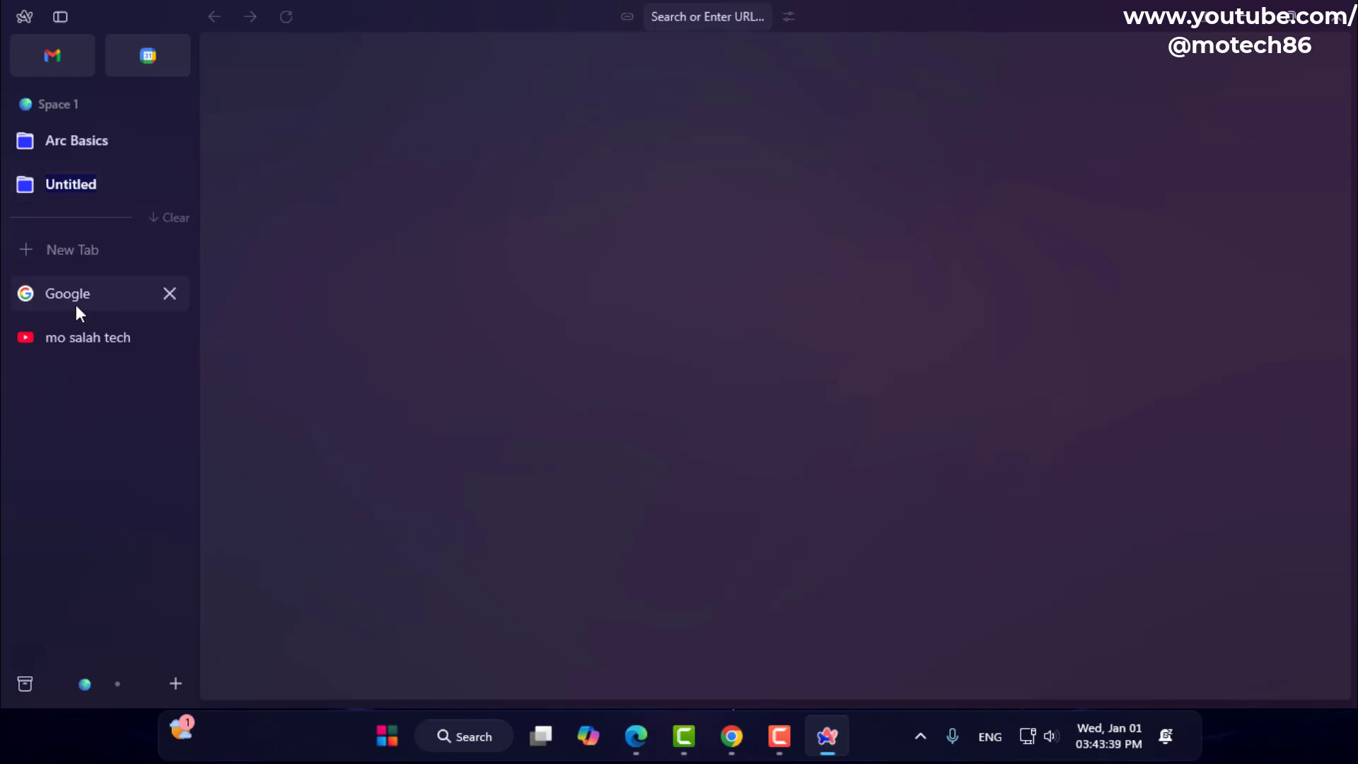
pyautogui.click(90, 184)
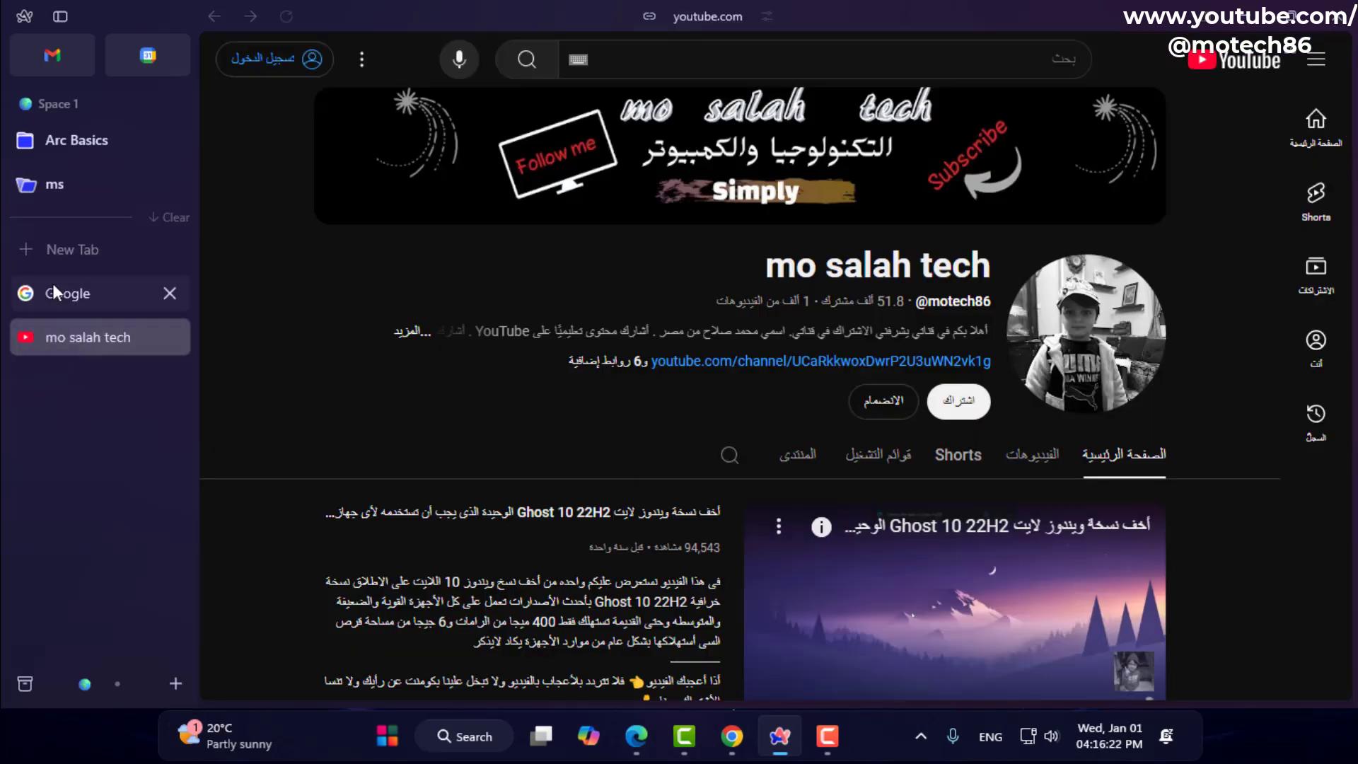
# Move the YouTube channel tab into the ms folder and close it there.
pyautogui.moveTo(57, 337); pyautogui.dragTo(83, 193)
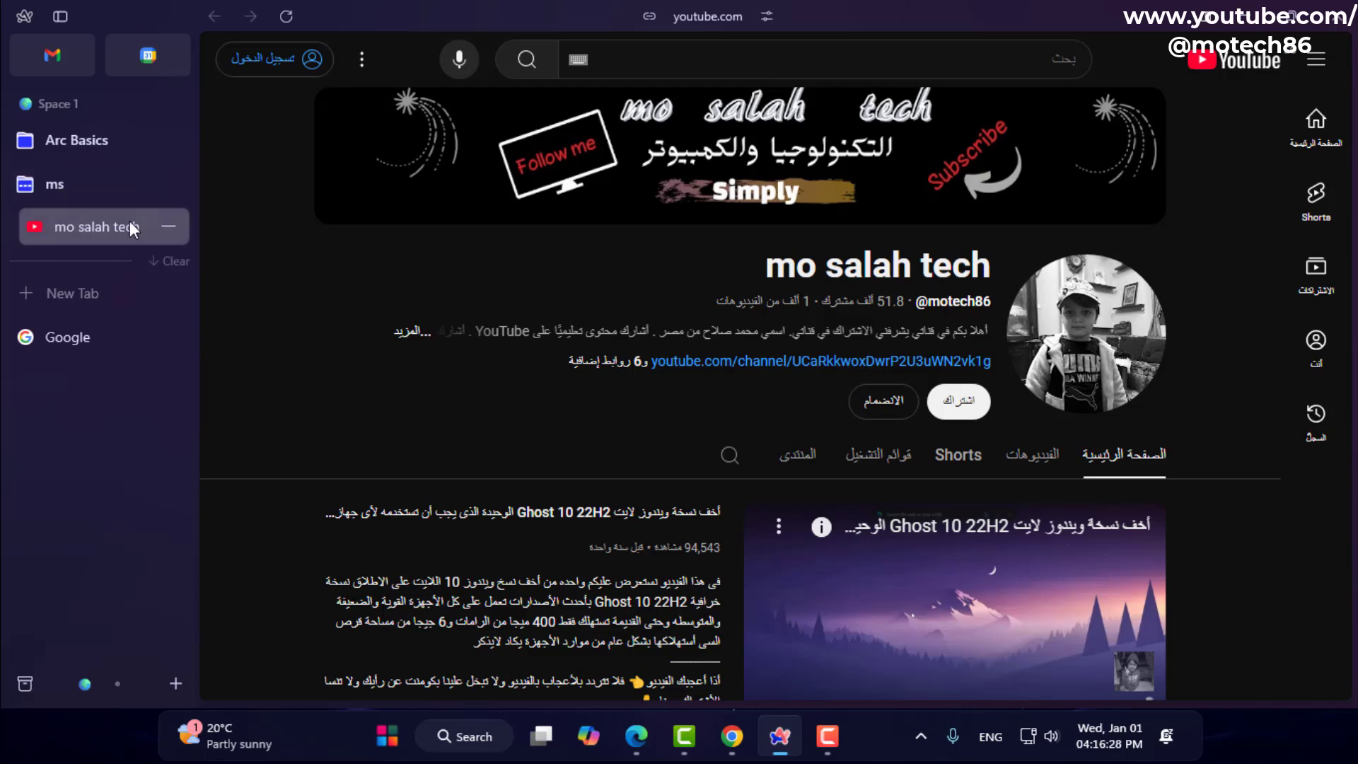
pyautogui.click(169, 226)
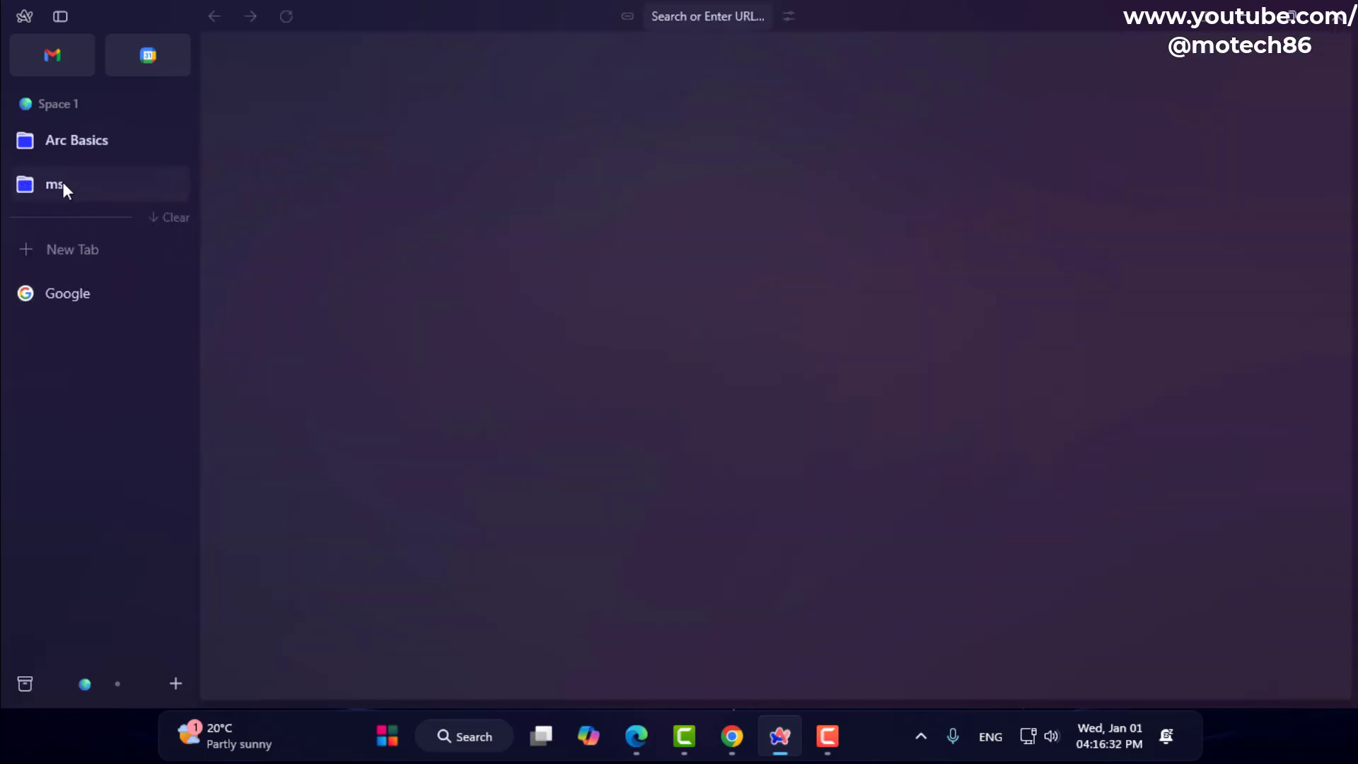
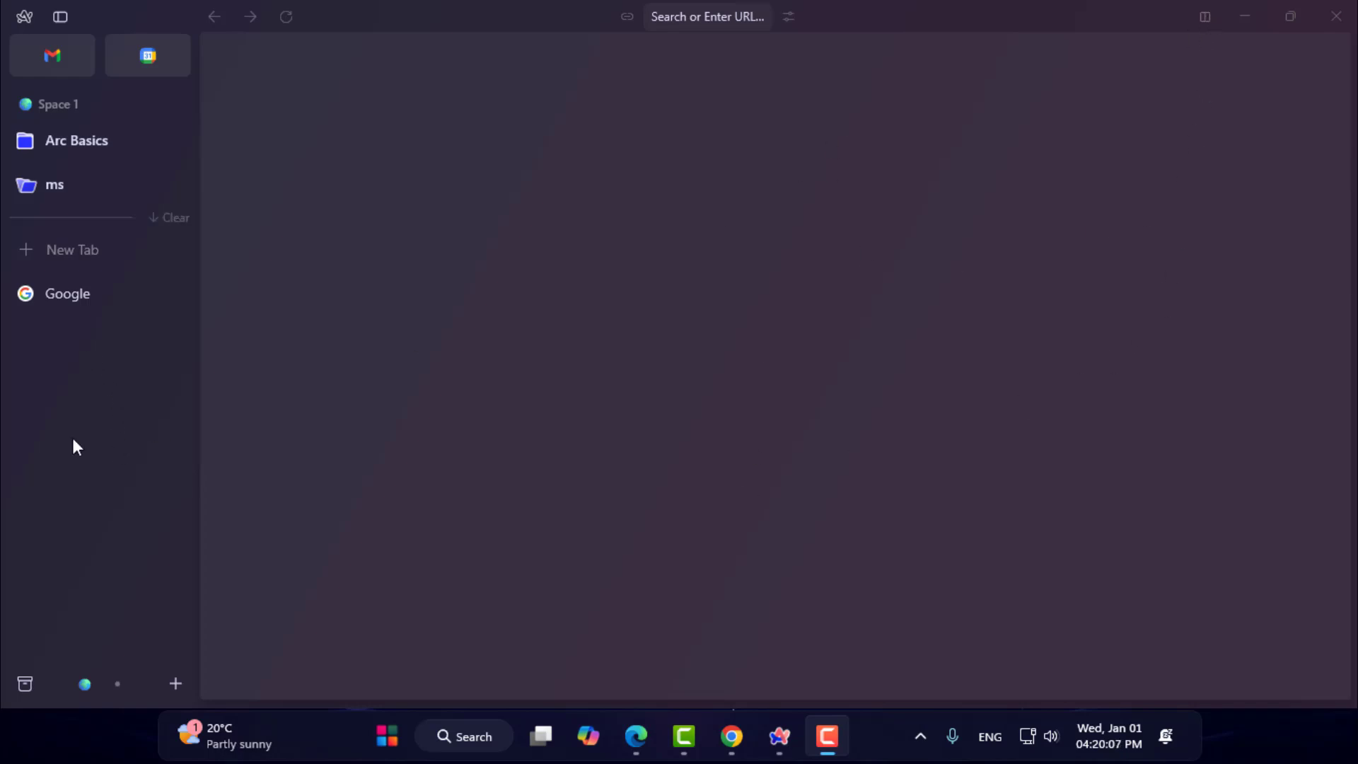
# In the mo space, add a right split showing Google beside the Facebook tab, and hide the sidebar.
pyautogui.click(115, 683)
pyautogui.click(106, 250)
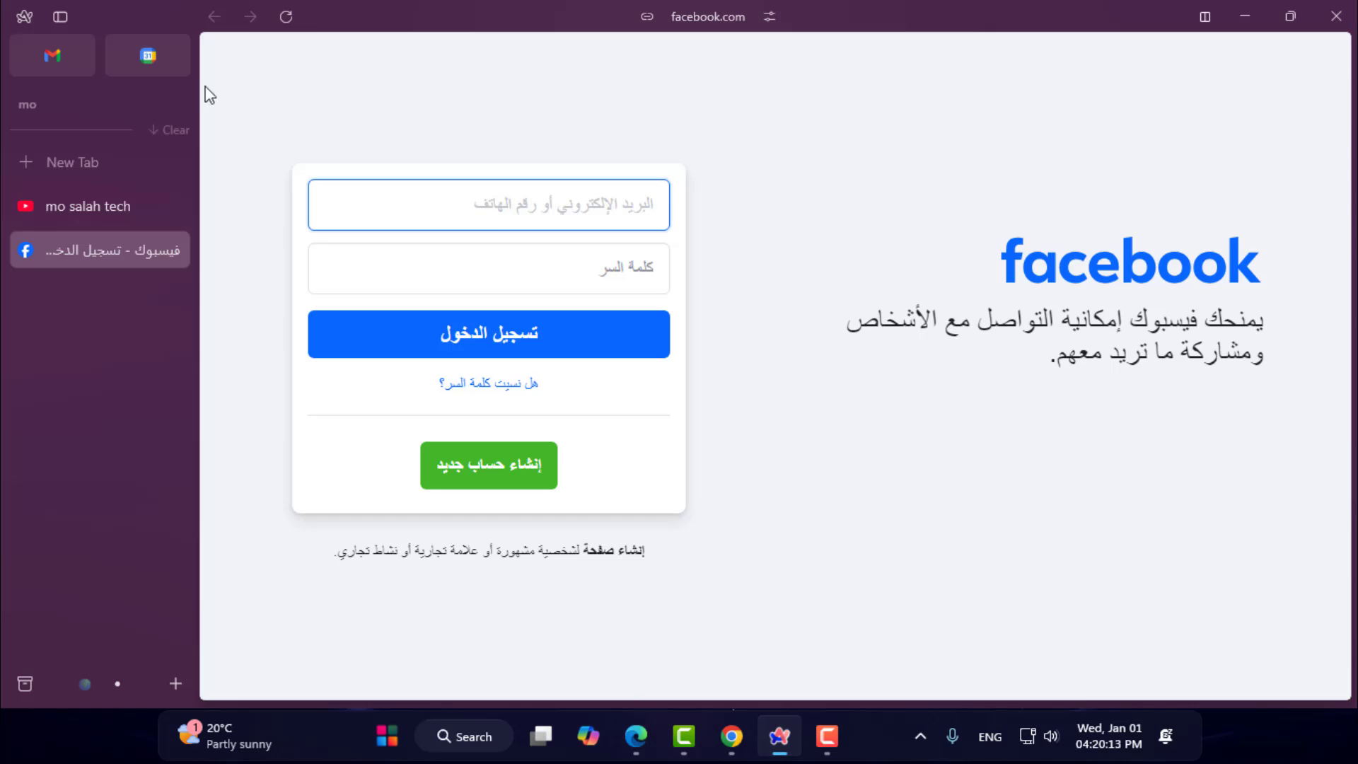
pyautogui.click(1205, 17)
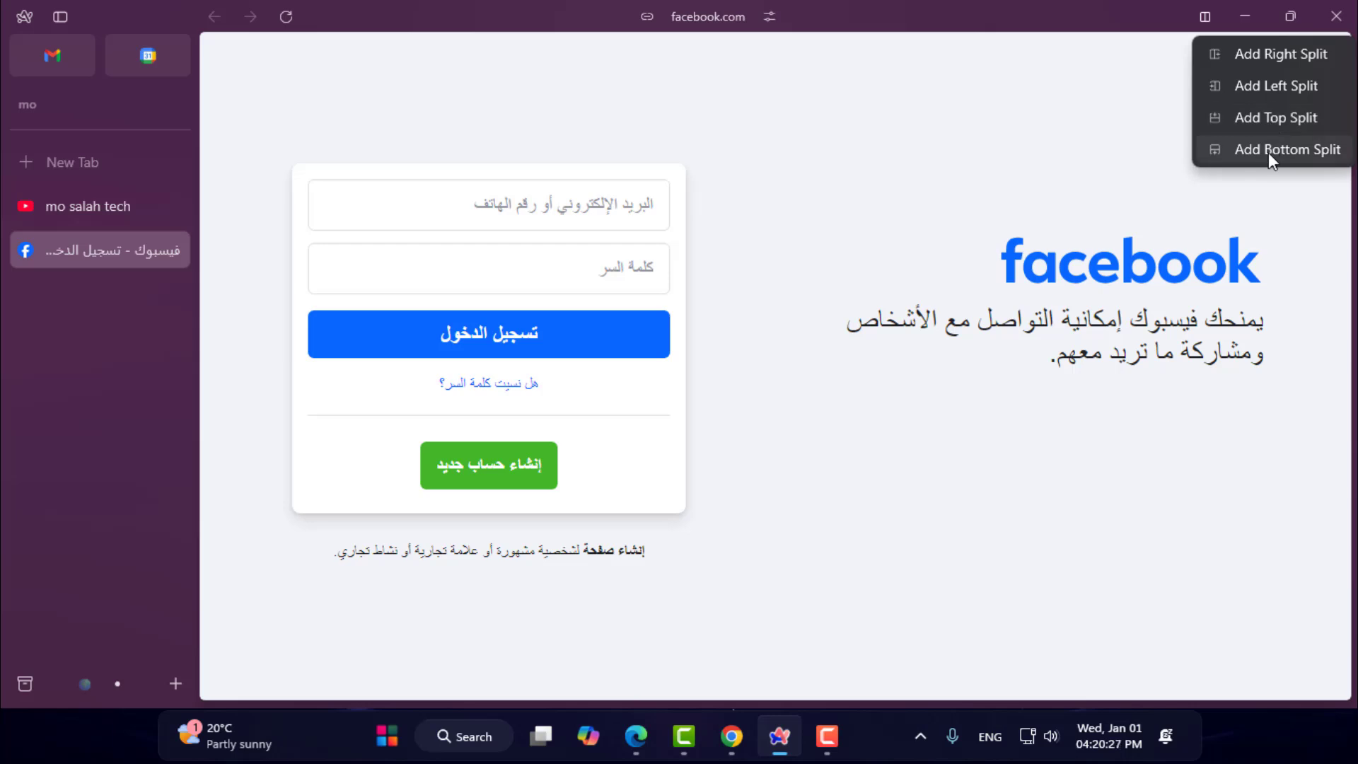
pyautogui.click(1257, 54)
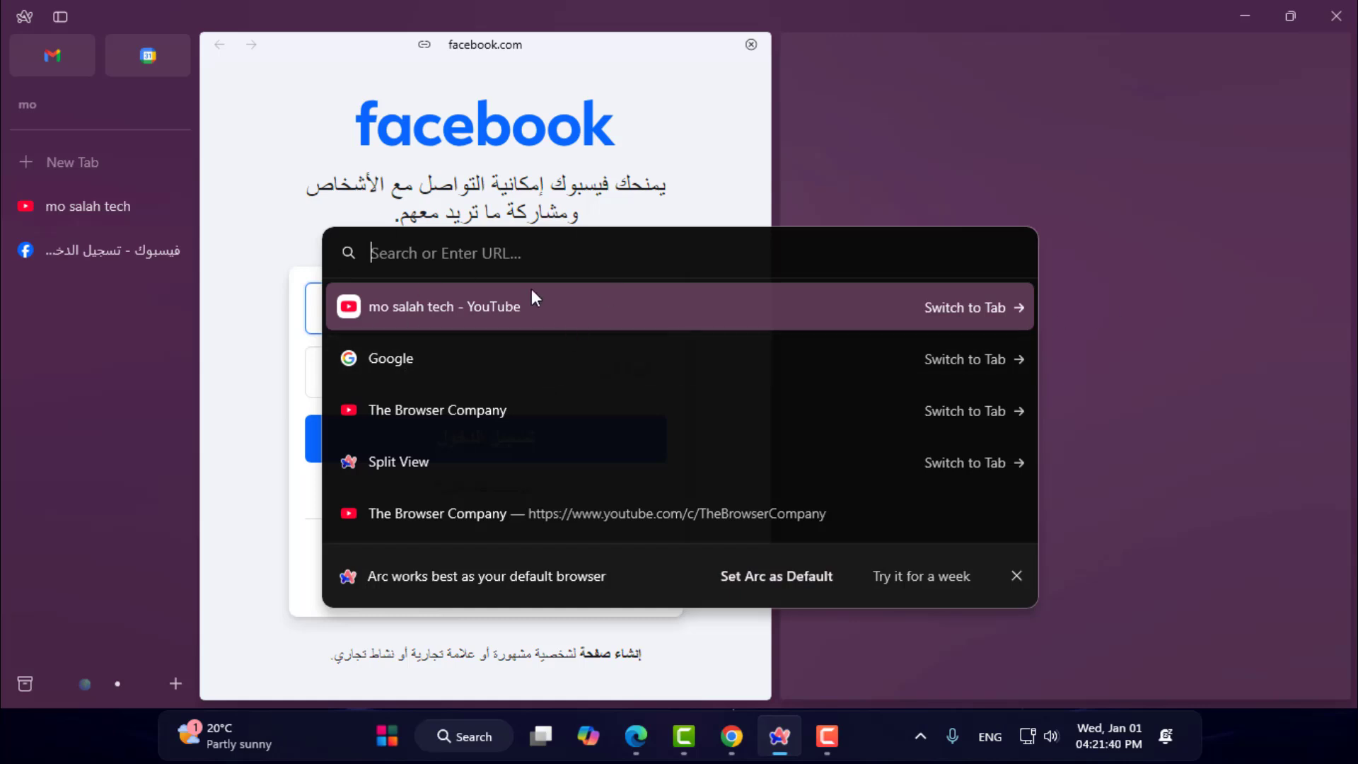
pyautogui.click(872, 376)
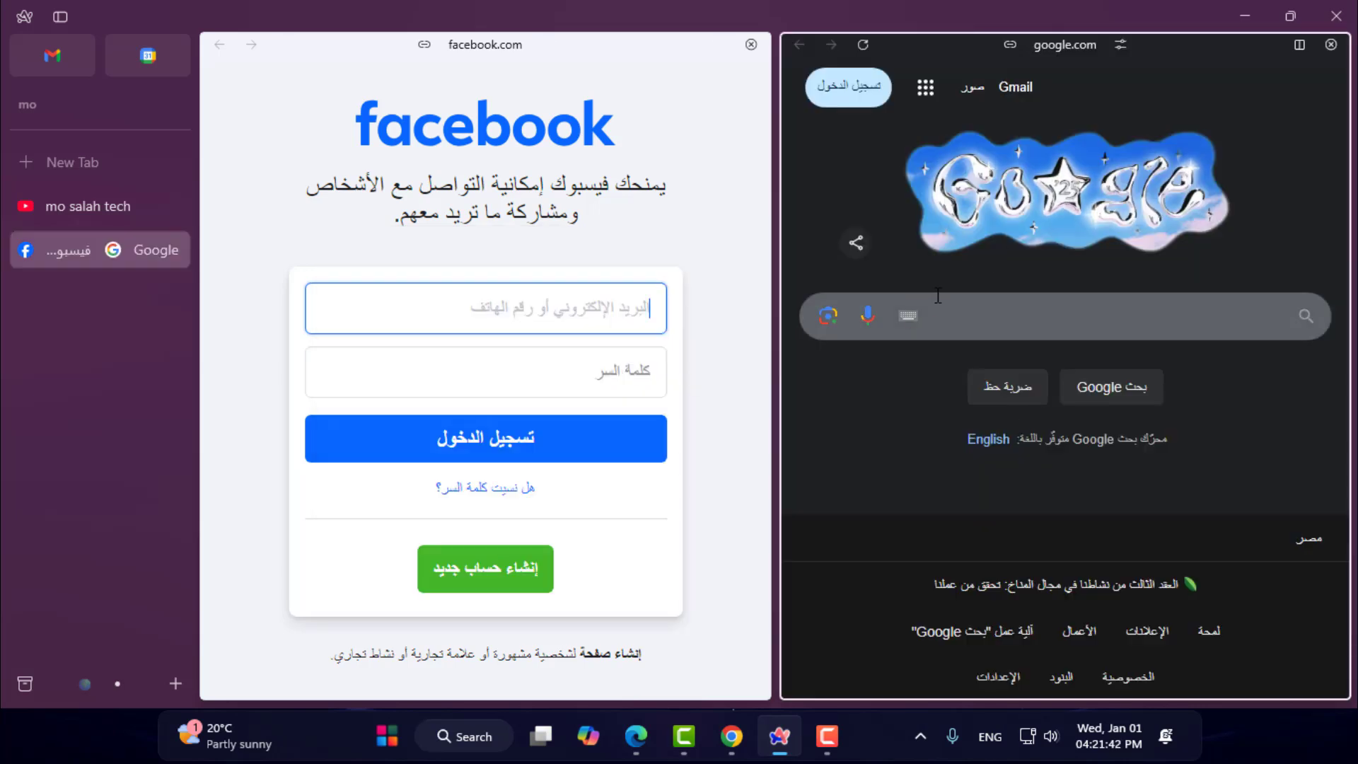
pyautogui.click(60, 16)
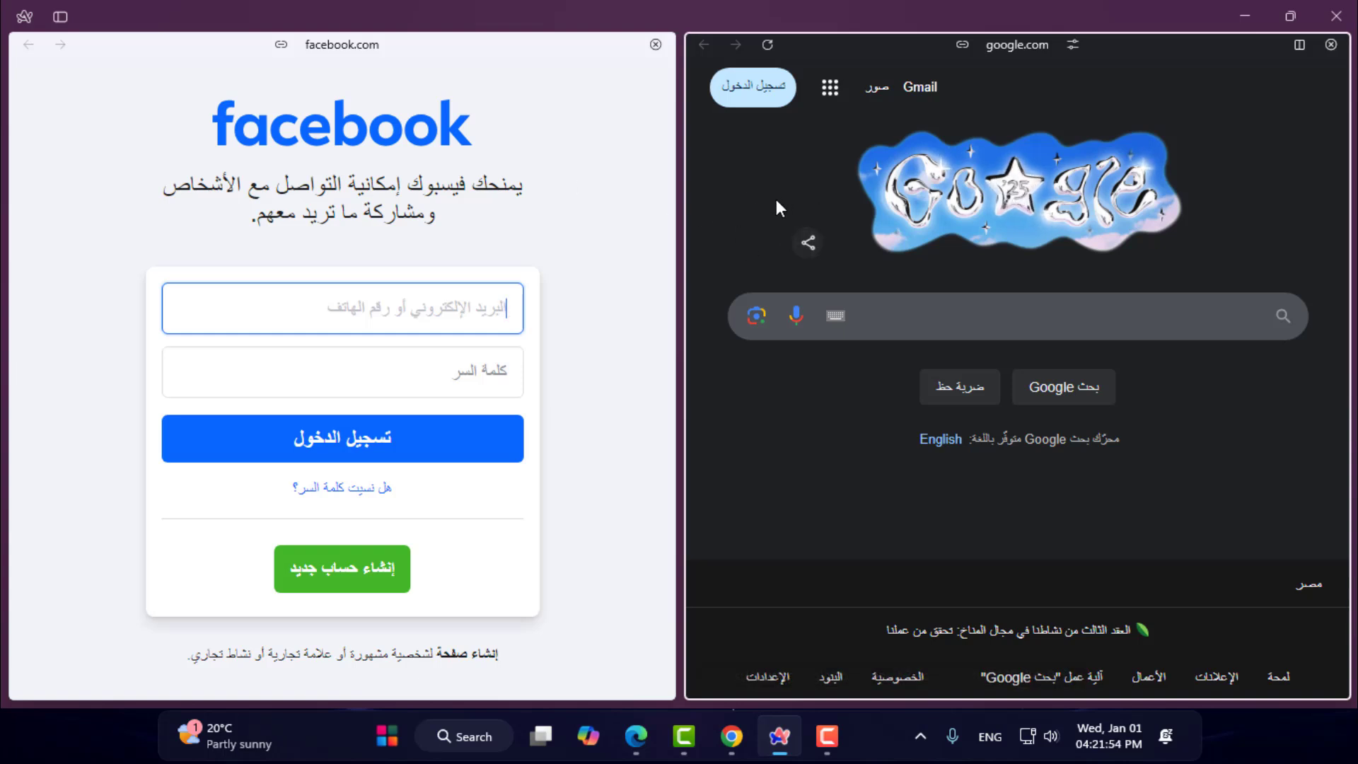
# Close the Google pane of the split view beside Facebook and show the sidebar again.
pyautogui.scroll(-5, 290, 311)
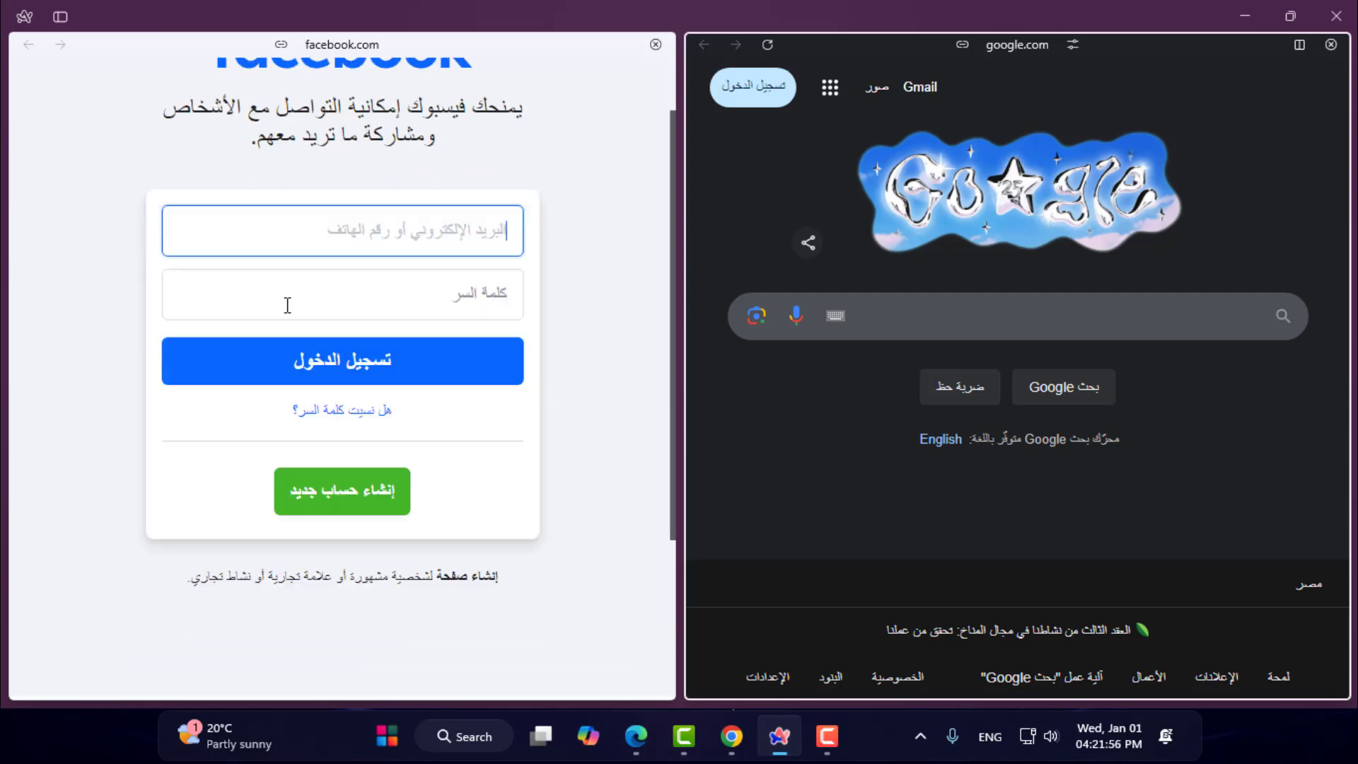
pyautogui.scroll(5, 297, 325)
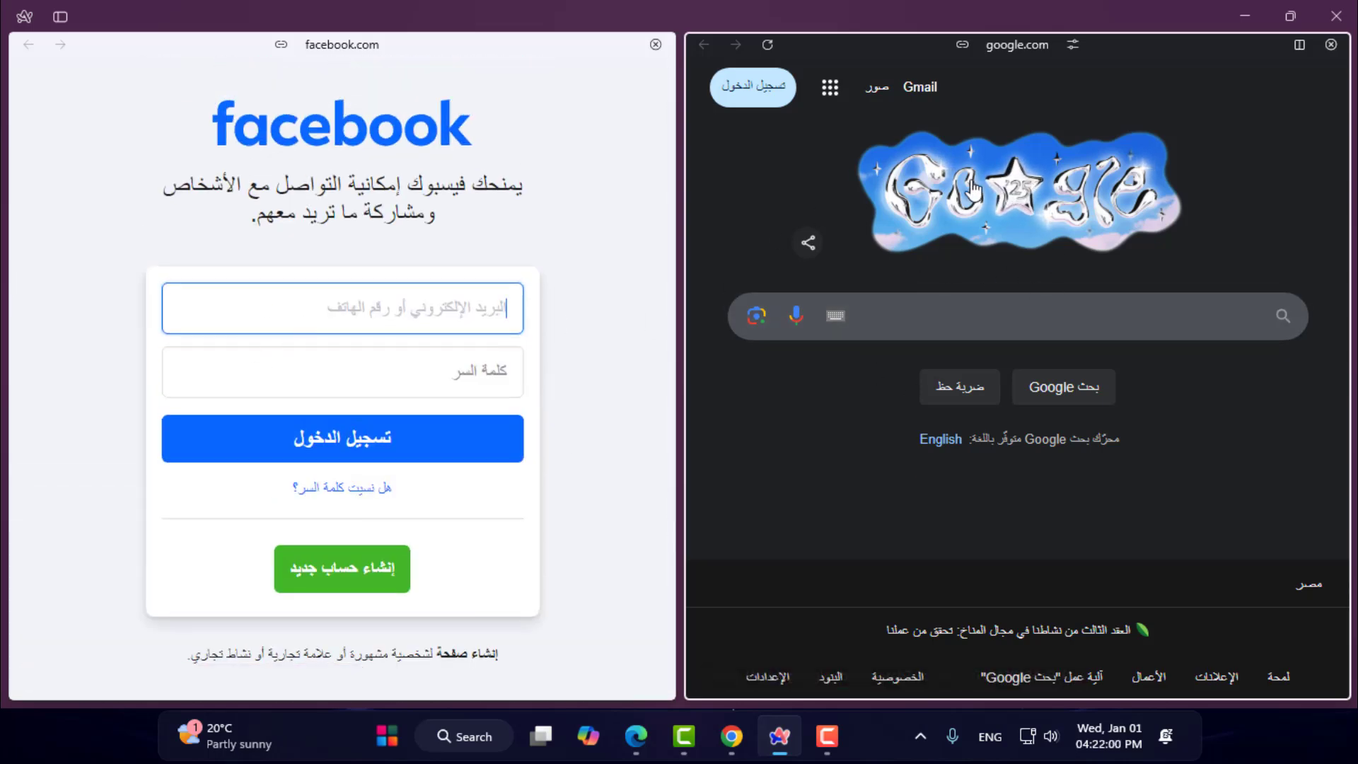
pyautogui.click(1330, 44)
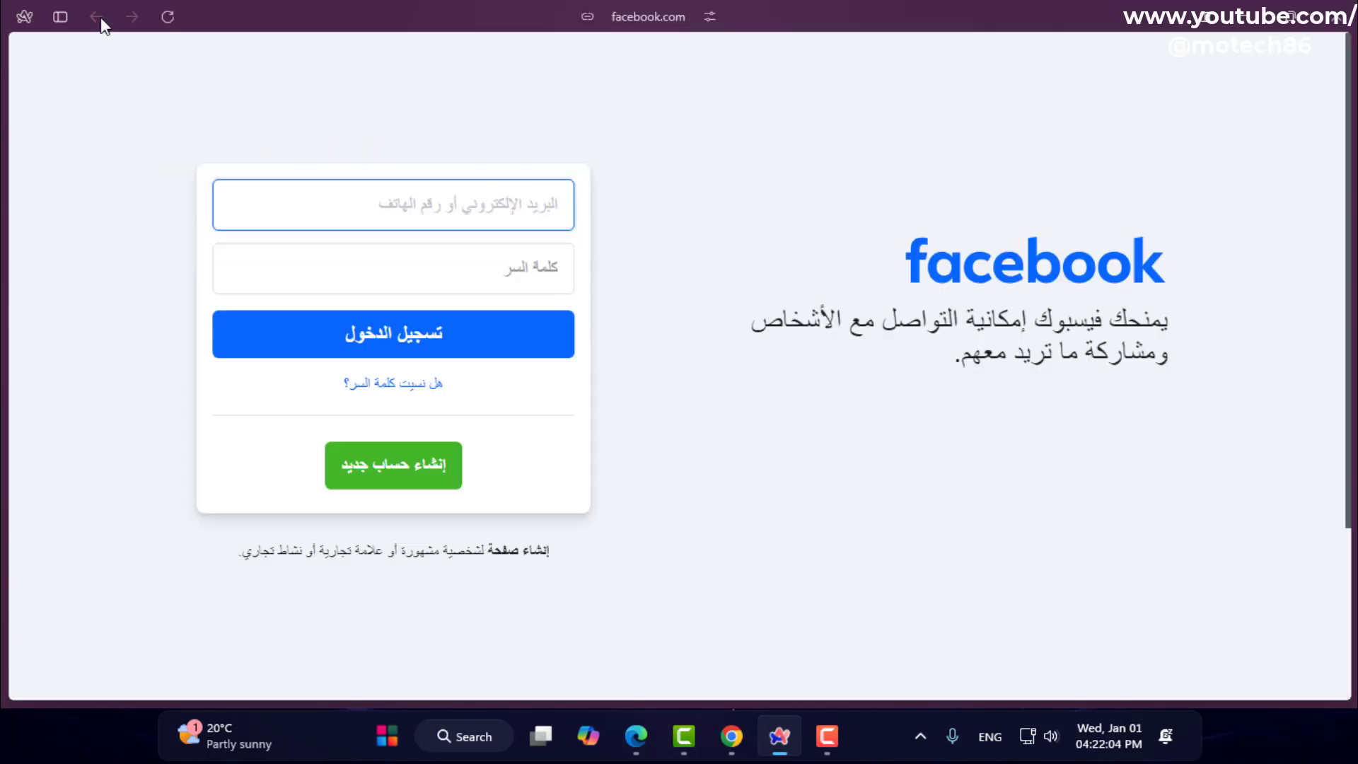
pyautogui.click(60, 16)
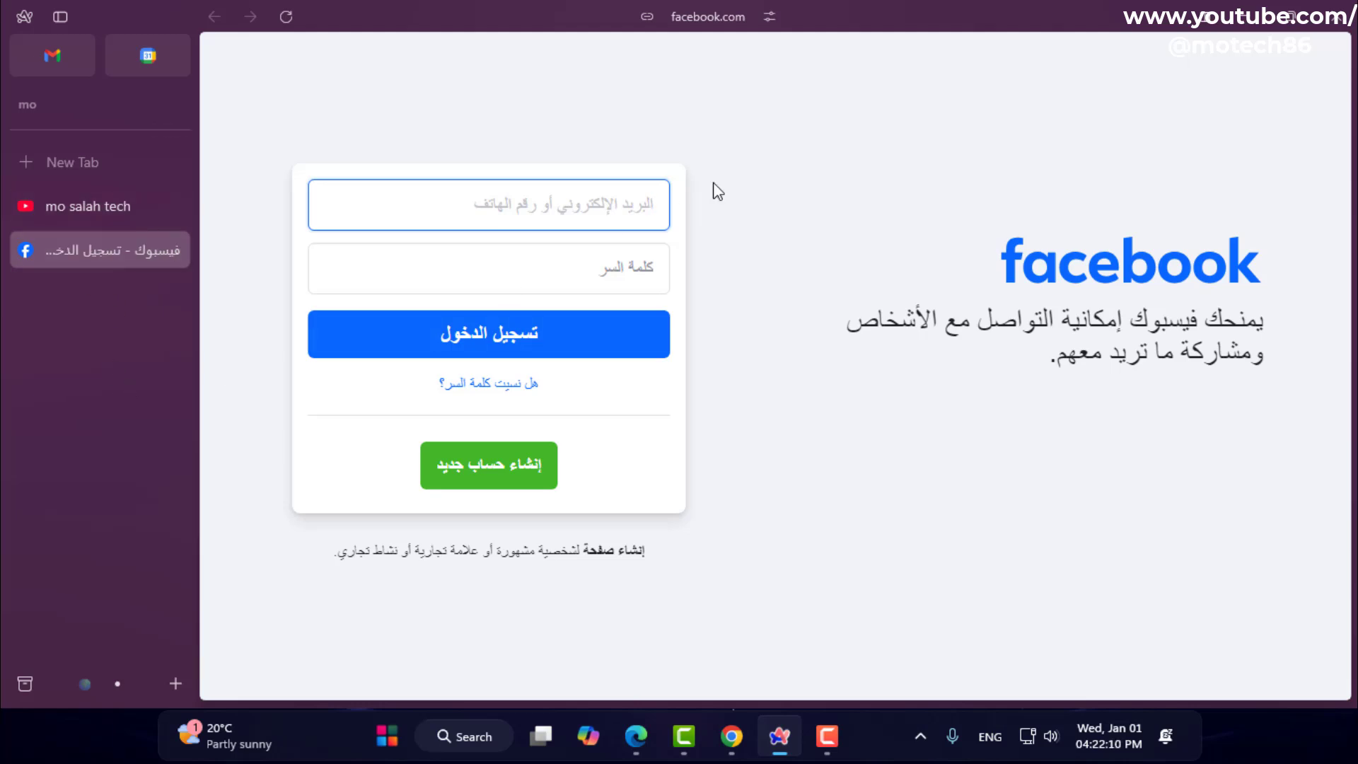
# Copy the Facebook page's URL, and examine the page's site controls and additional site options.
pyautogui.click(647, 17)
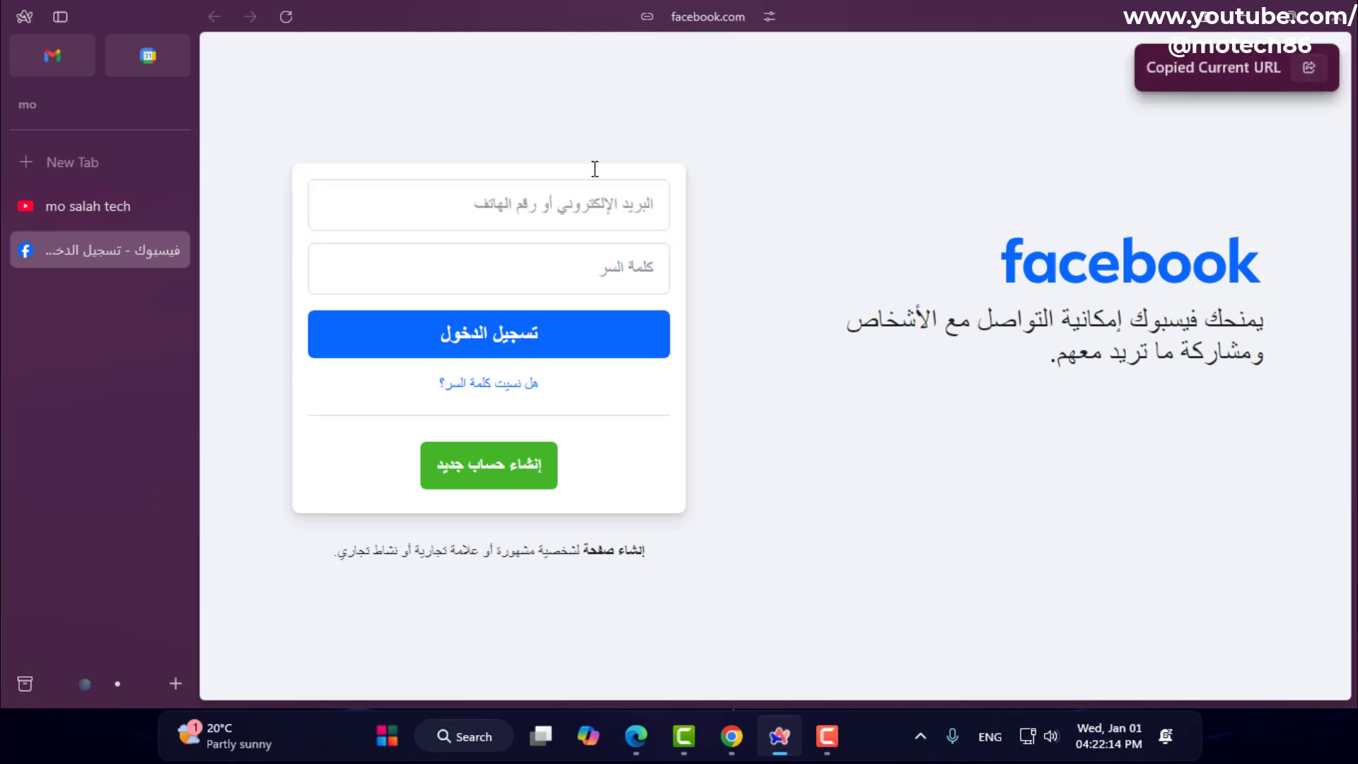
pyautogui.click(770, 17)
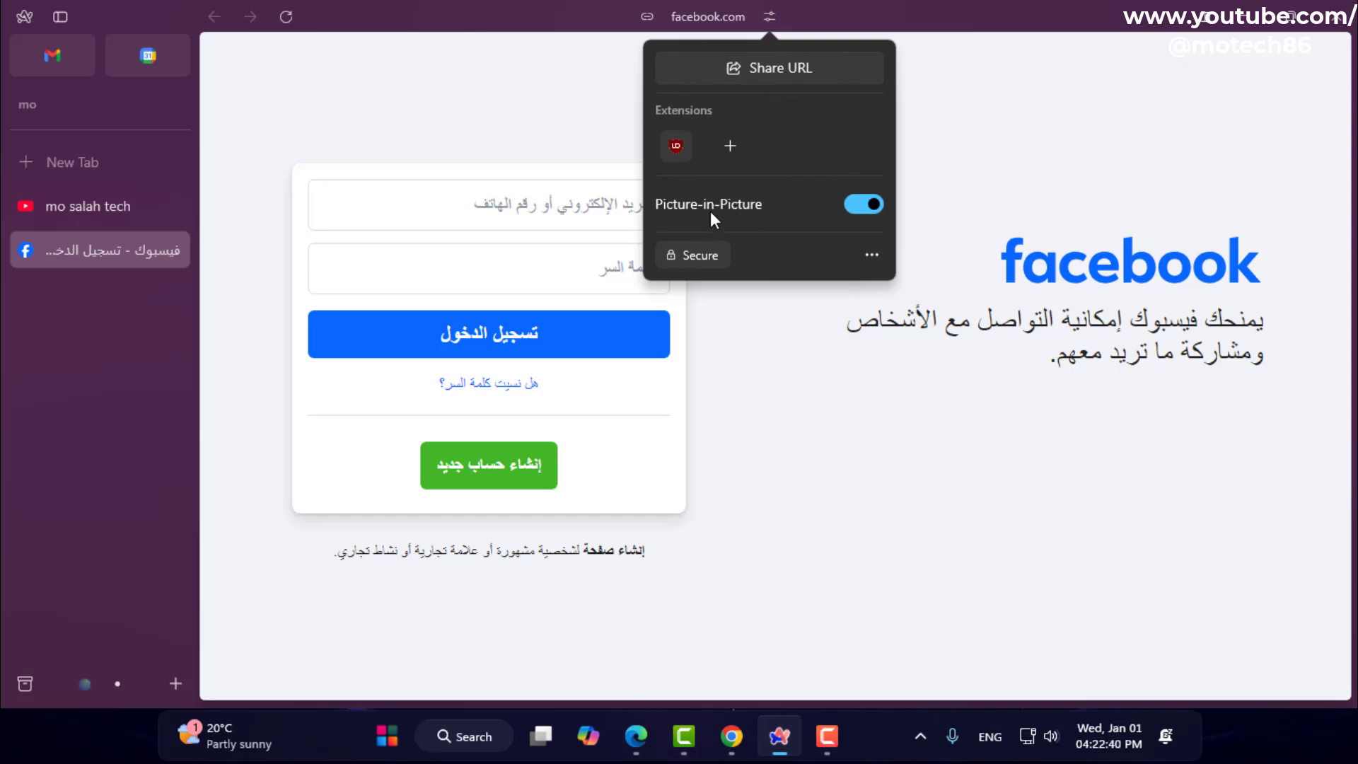
pyautogui.click(871, 255)
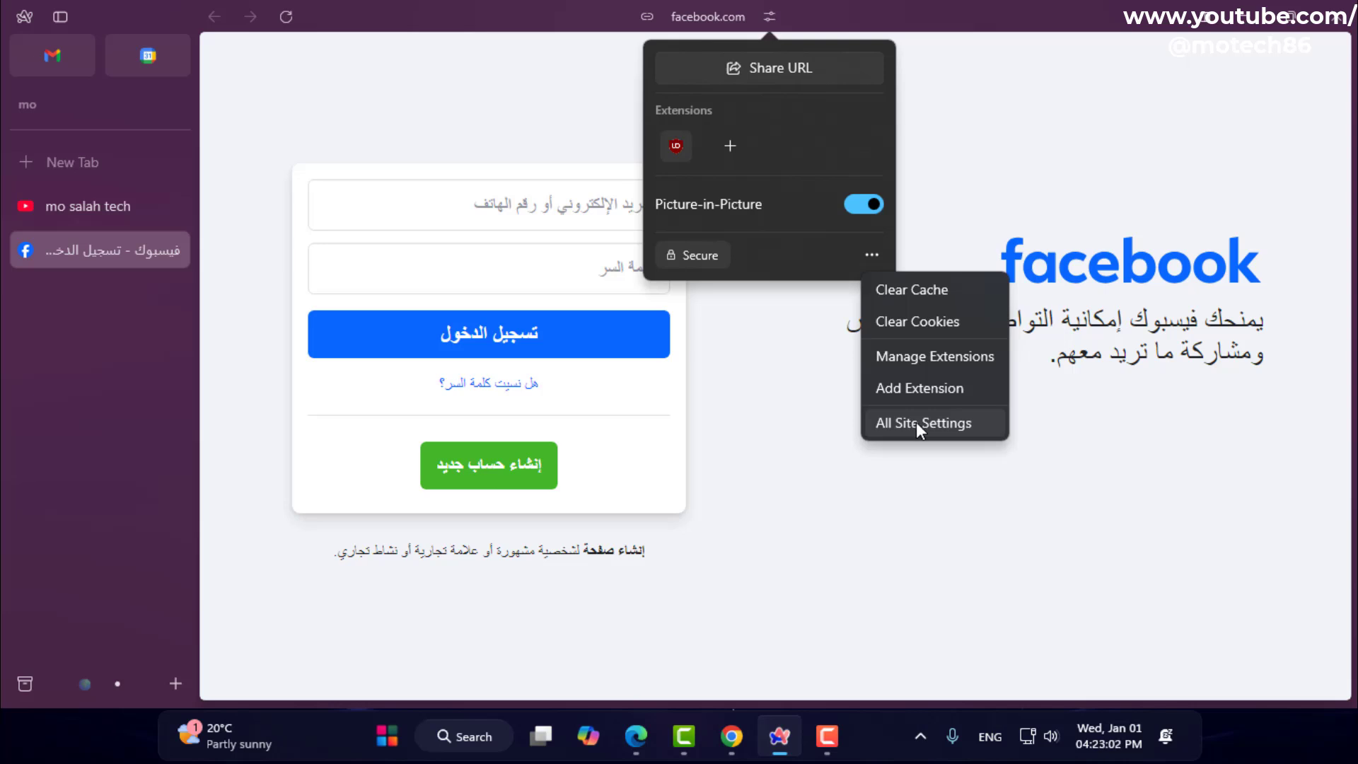
pyautogui.press('Escape')
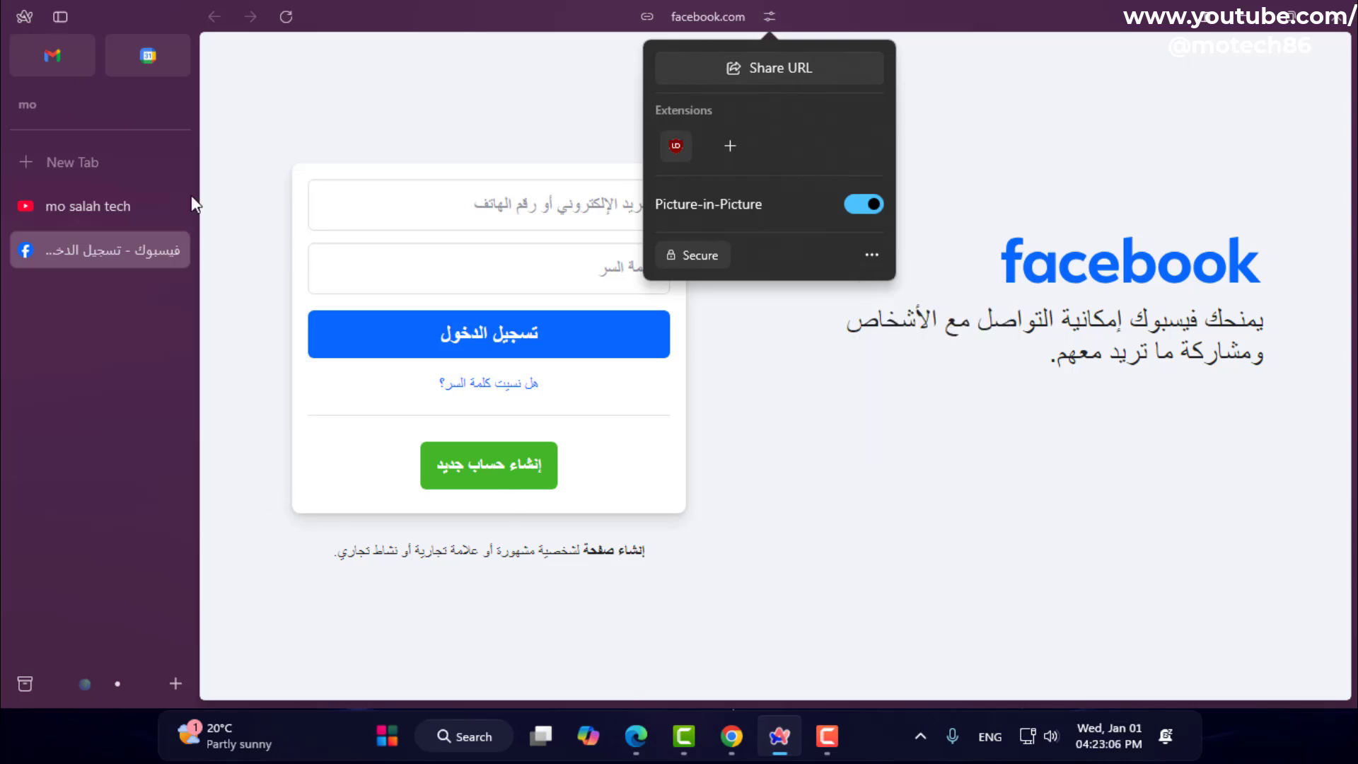
pyautogui.click(248, 260)
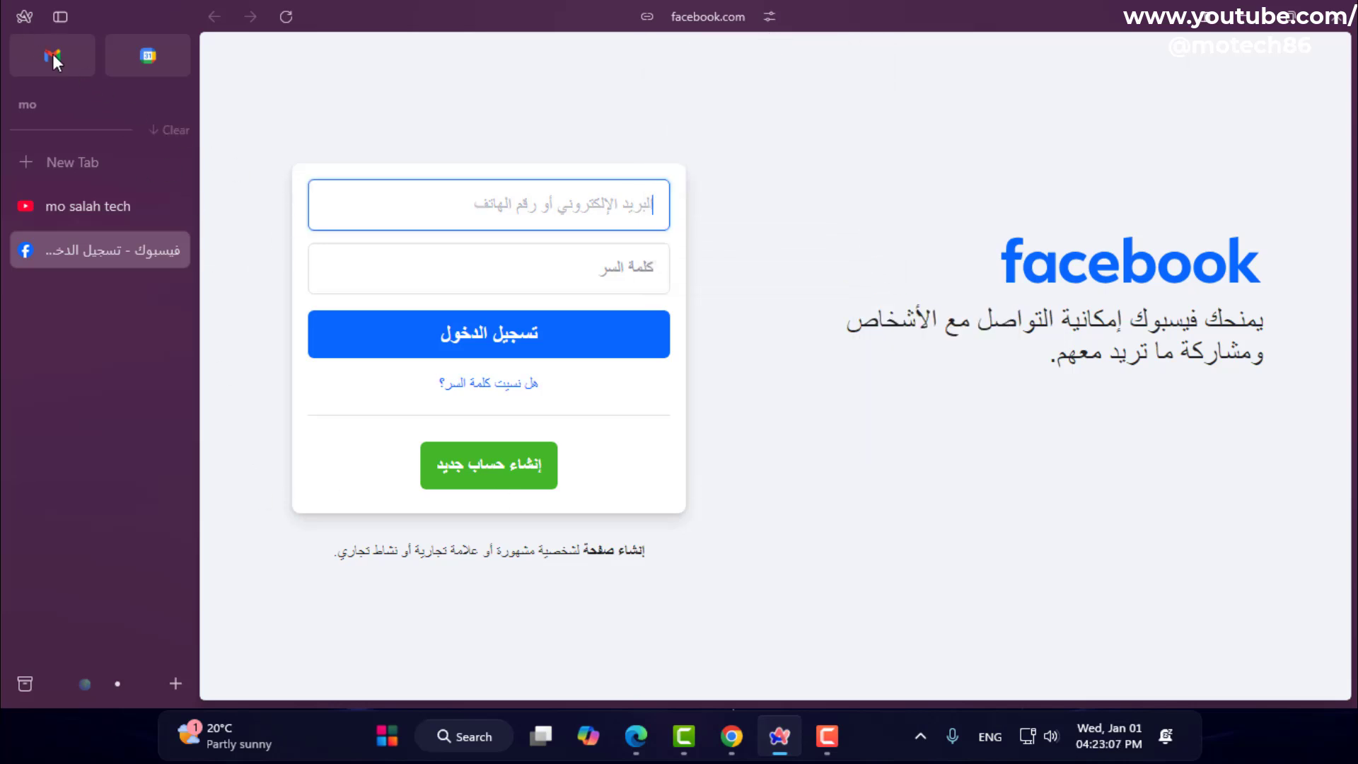
# Examine the options for importing from another browser with Chrome as the source, and close without importing.
pyautogui.click(22, 17)
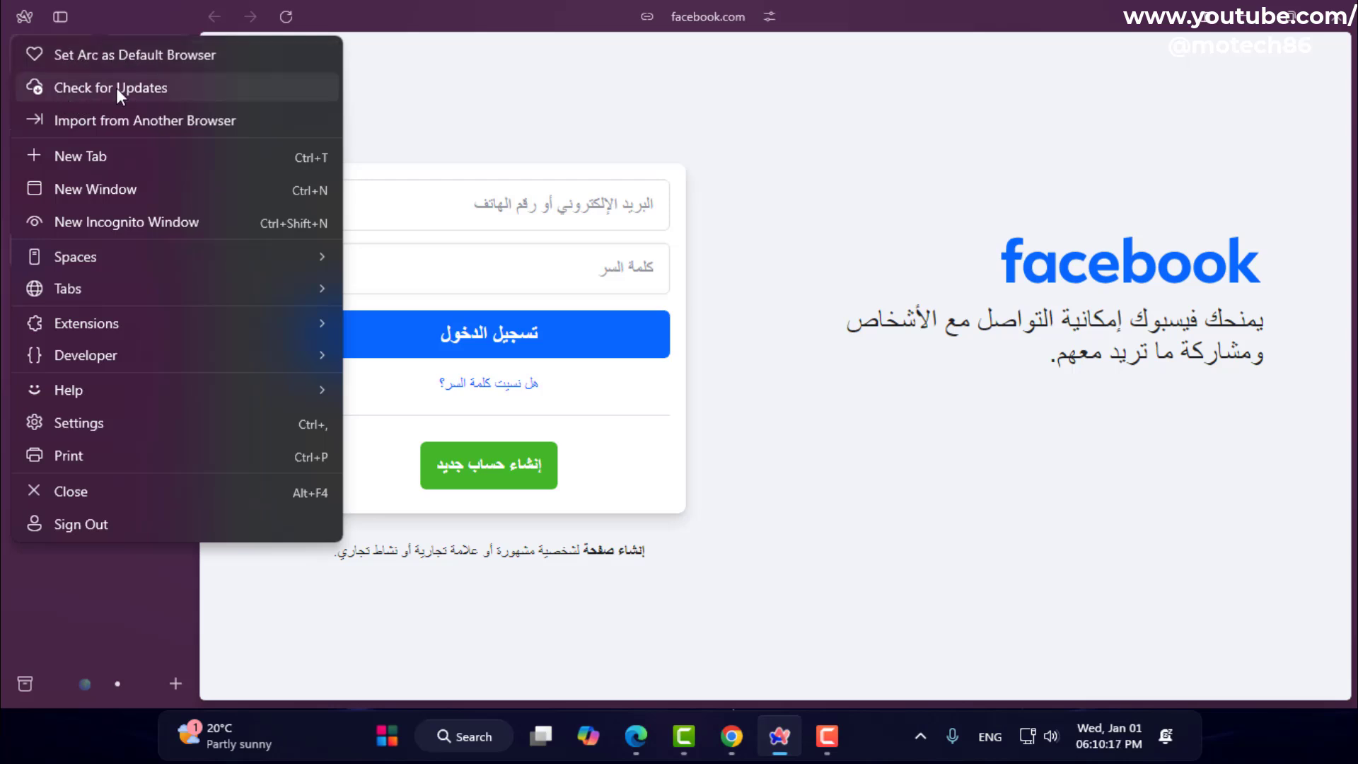
pyautogui.click(75, 122)
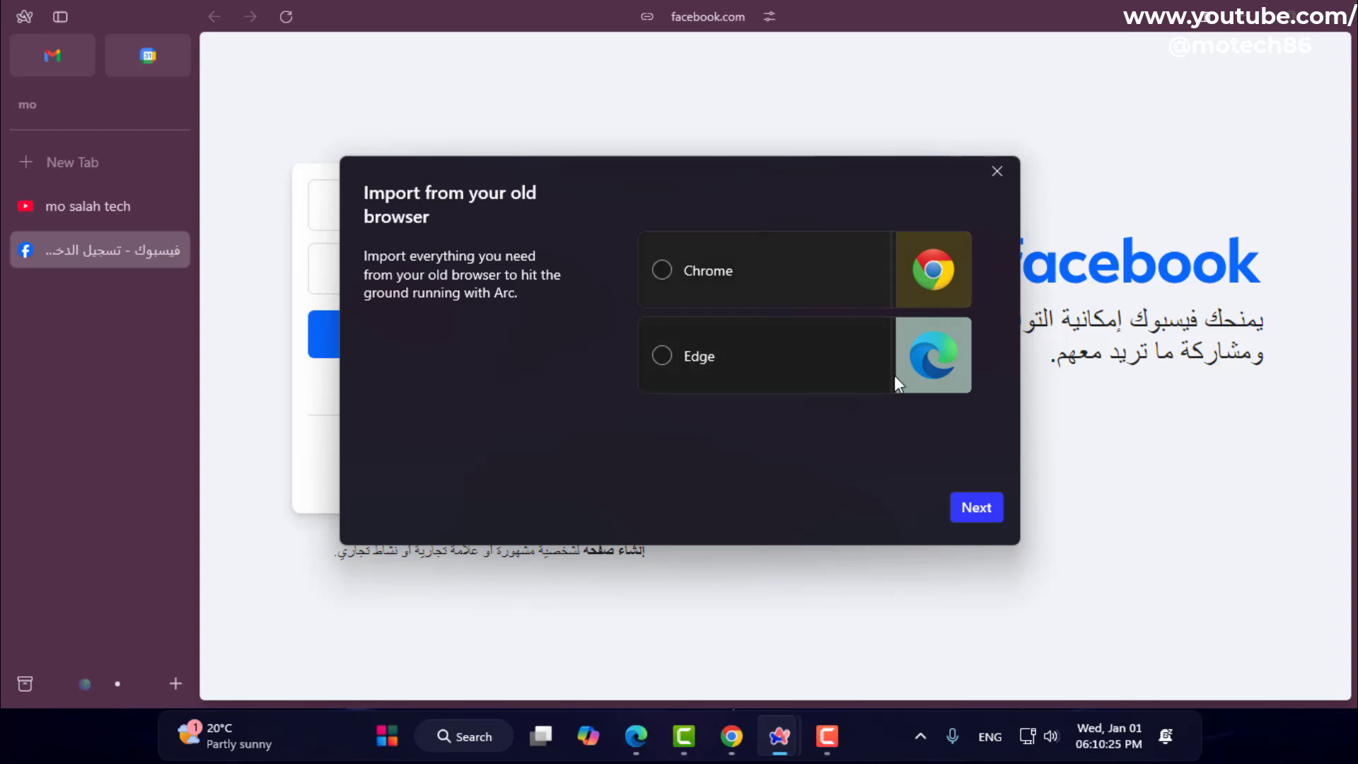
pyautogui.click(689, 283)
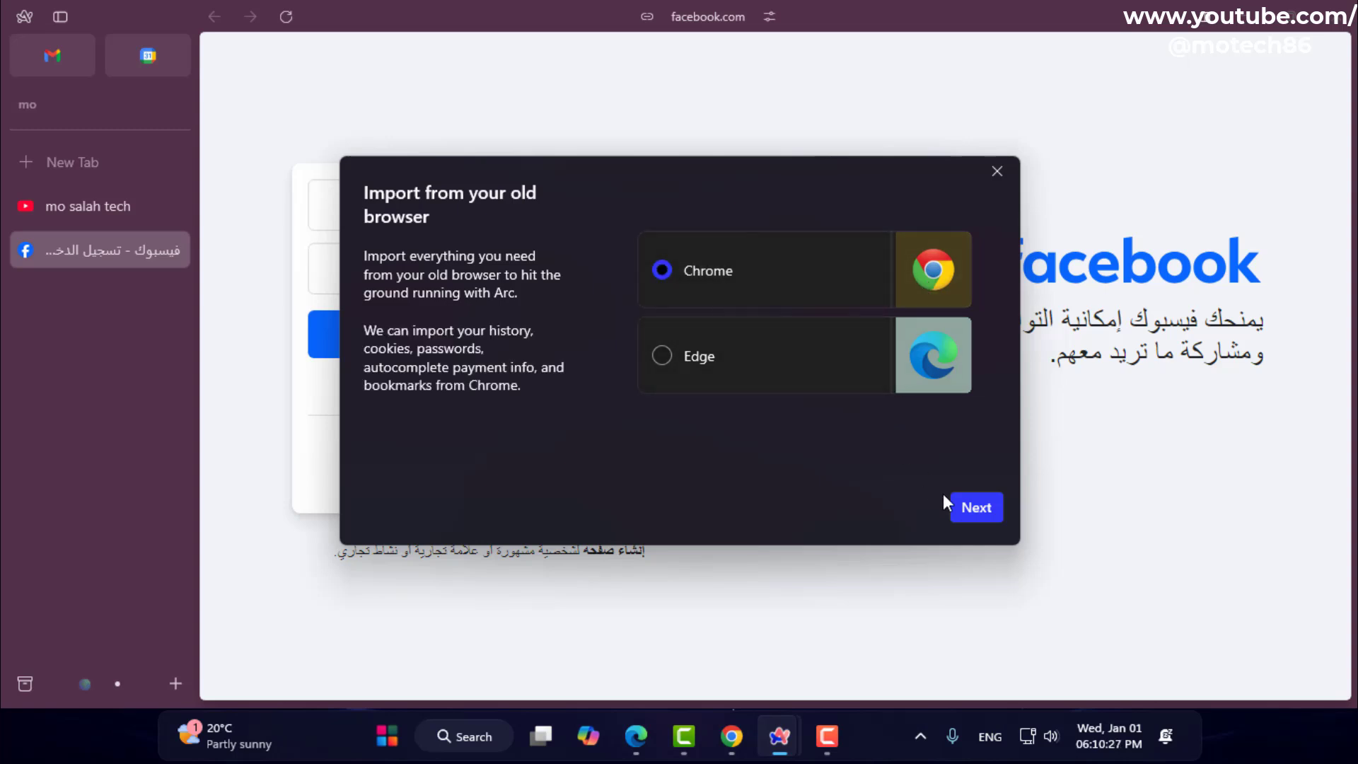
pyautogui.click(999, 171)
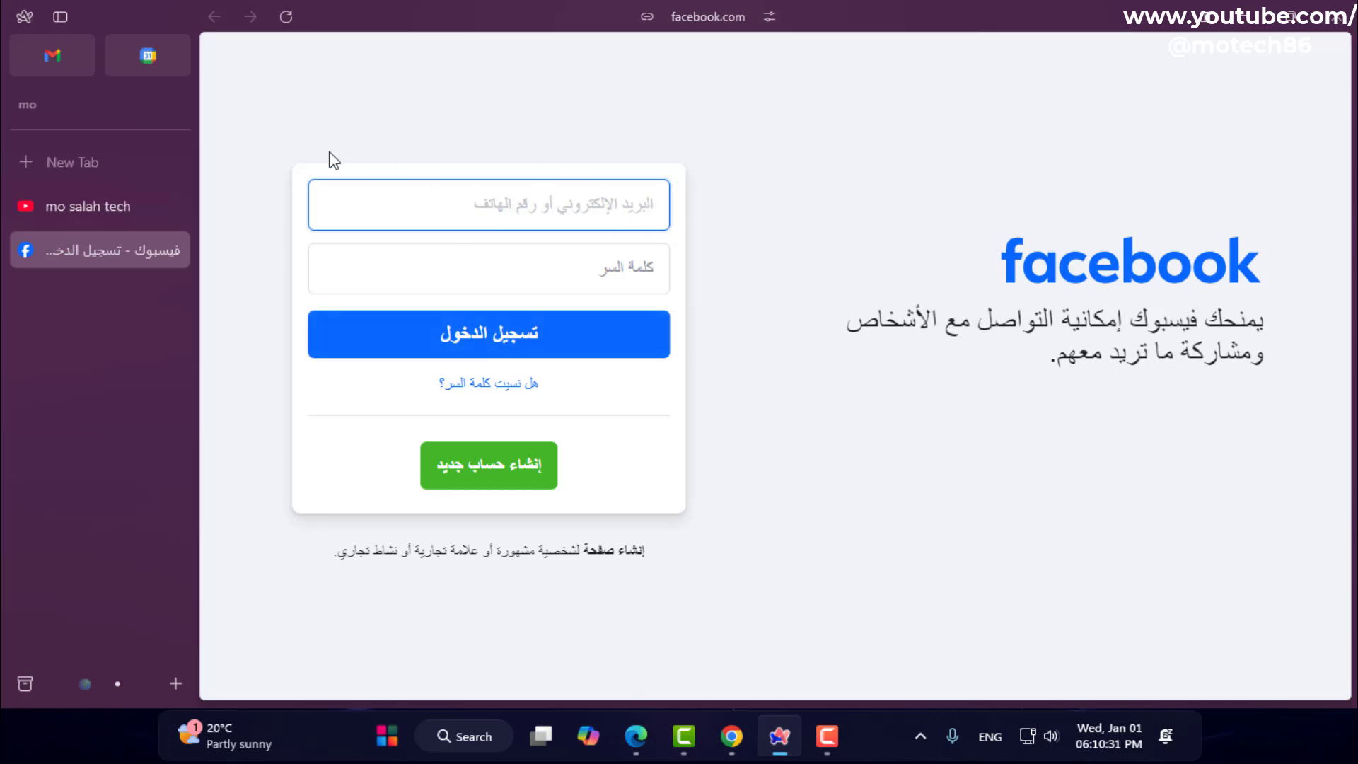
# Examine the browser's main commands, including those for Spaces, Tabs, Extensions and Developer.
pyautogui.click(19, 21)
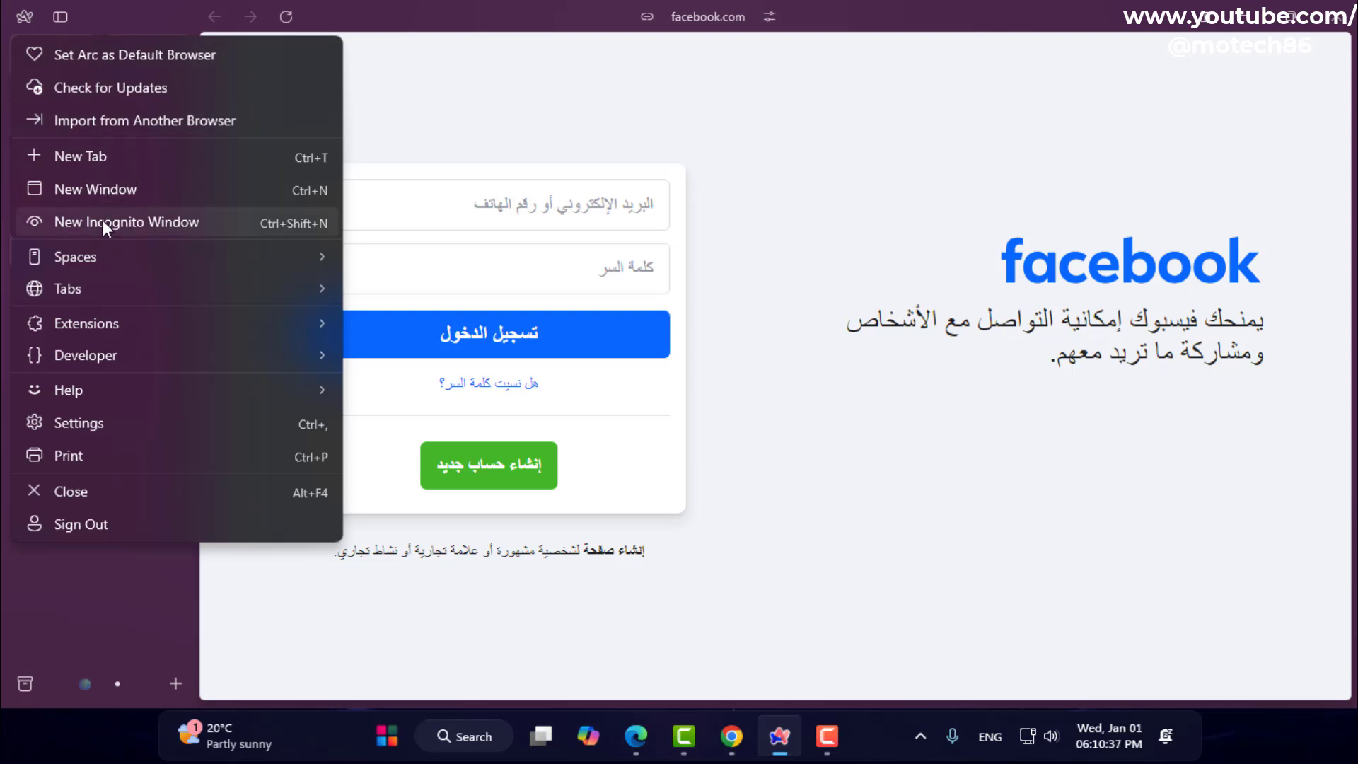
pyautogui.moveTo(103, 260)
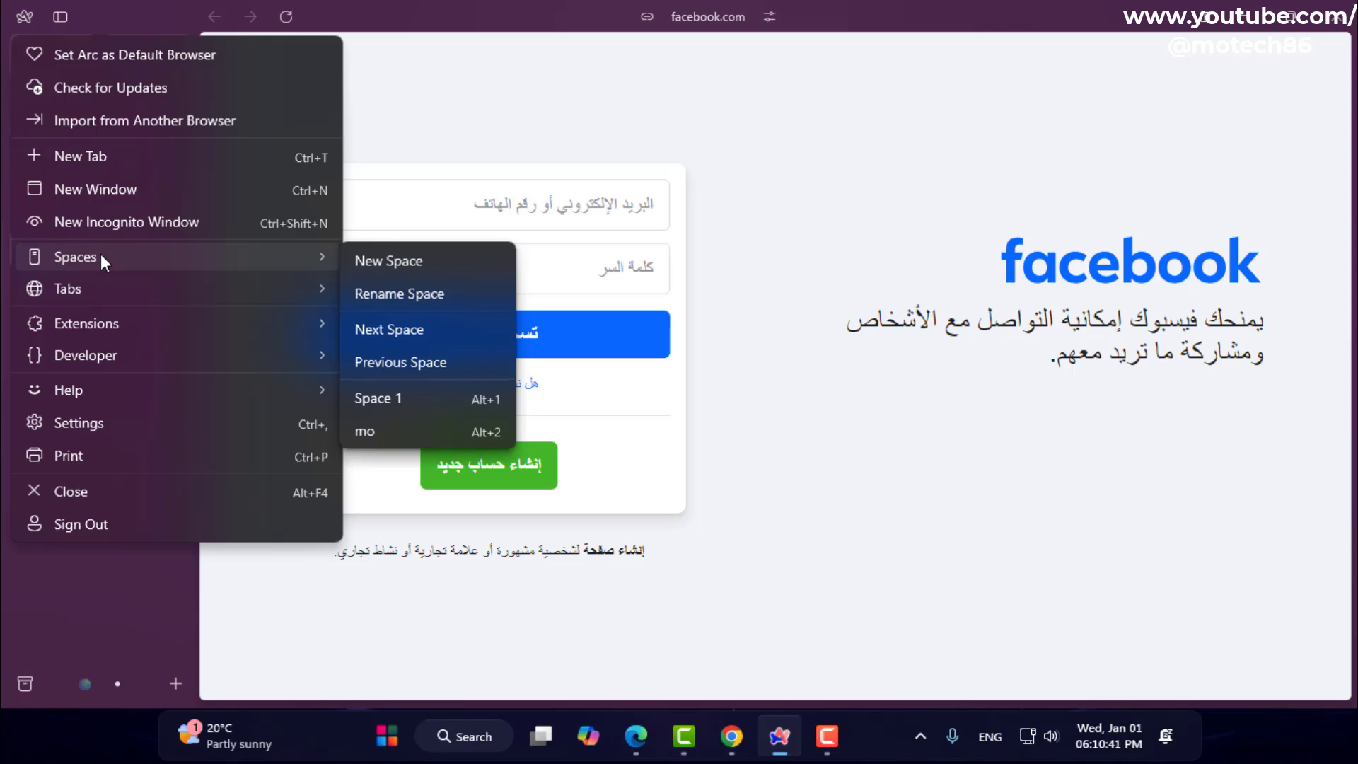
pyautogui.moveTo(60, 297)
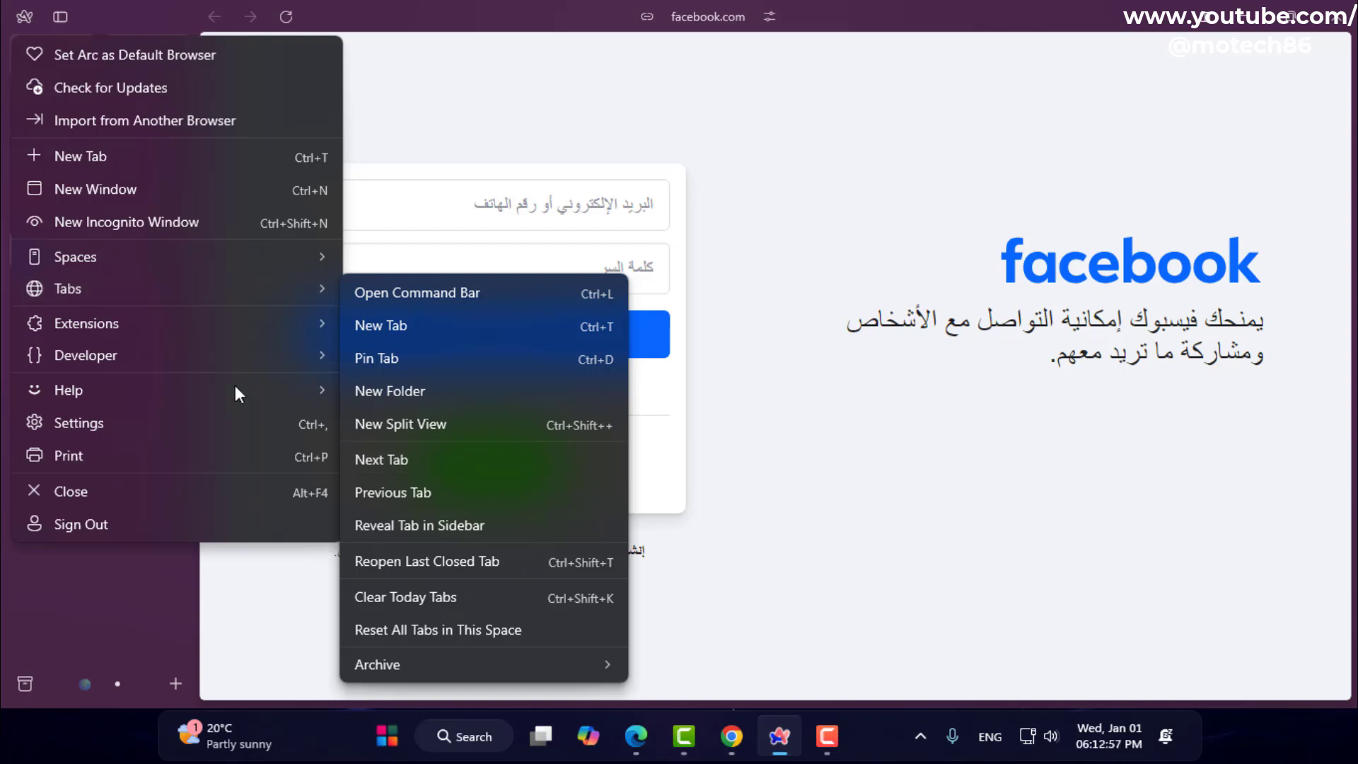
pyautogui.moveTo(103, 325)
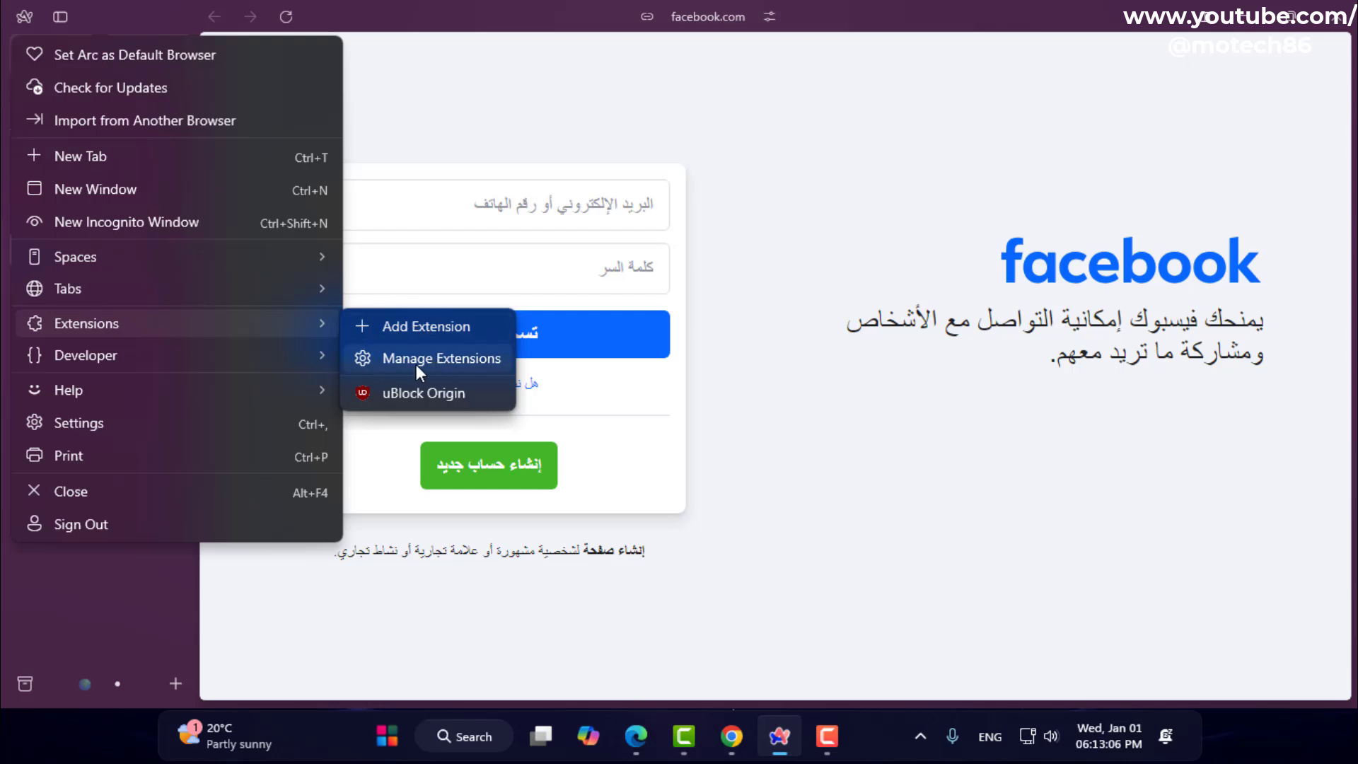
pyautogui.moveTo(141, 354)
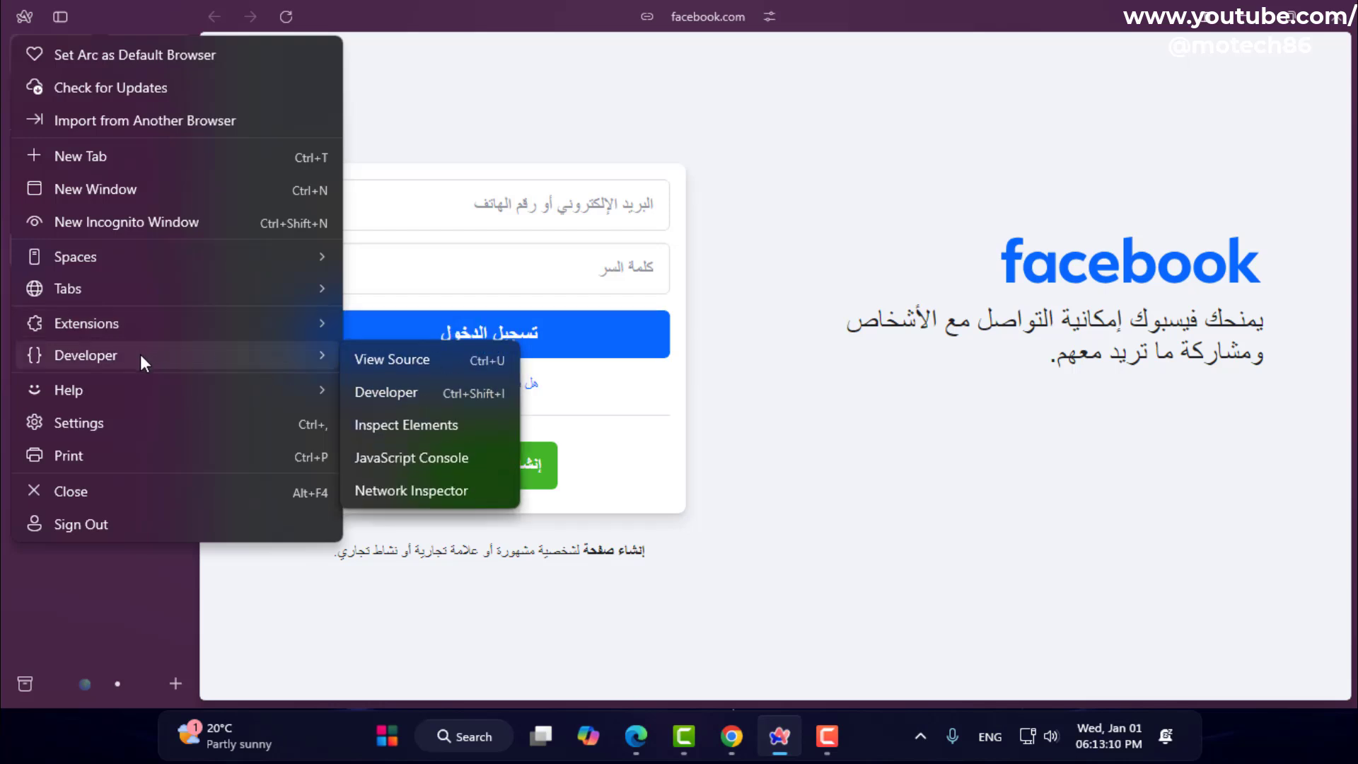
# Open the Default profile's settings and examine the choices for search engine and download location.
pyautogui.click(134, 421)
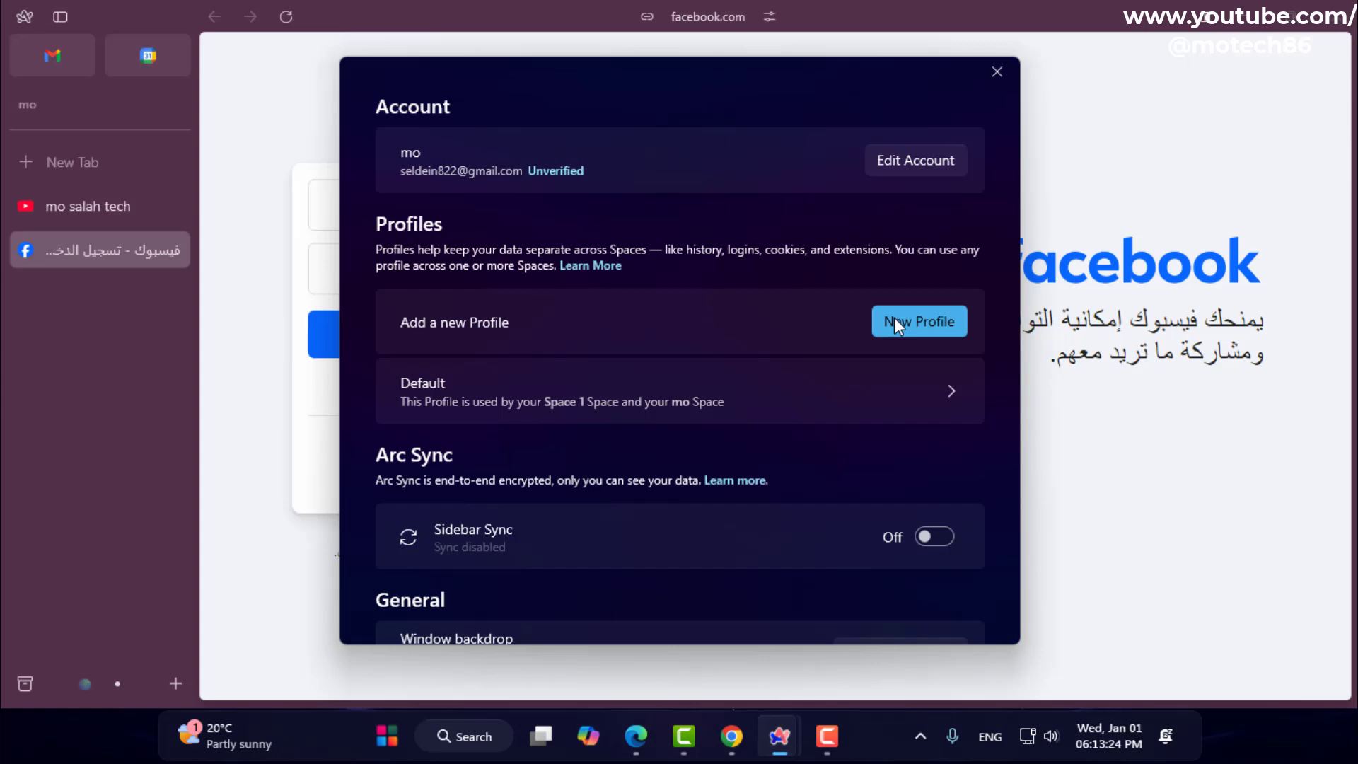
pyautogui.click(551, 381)
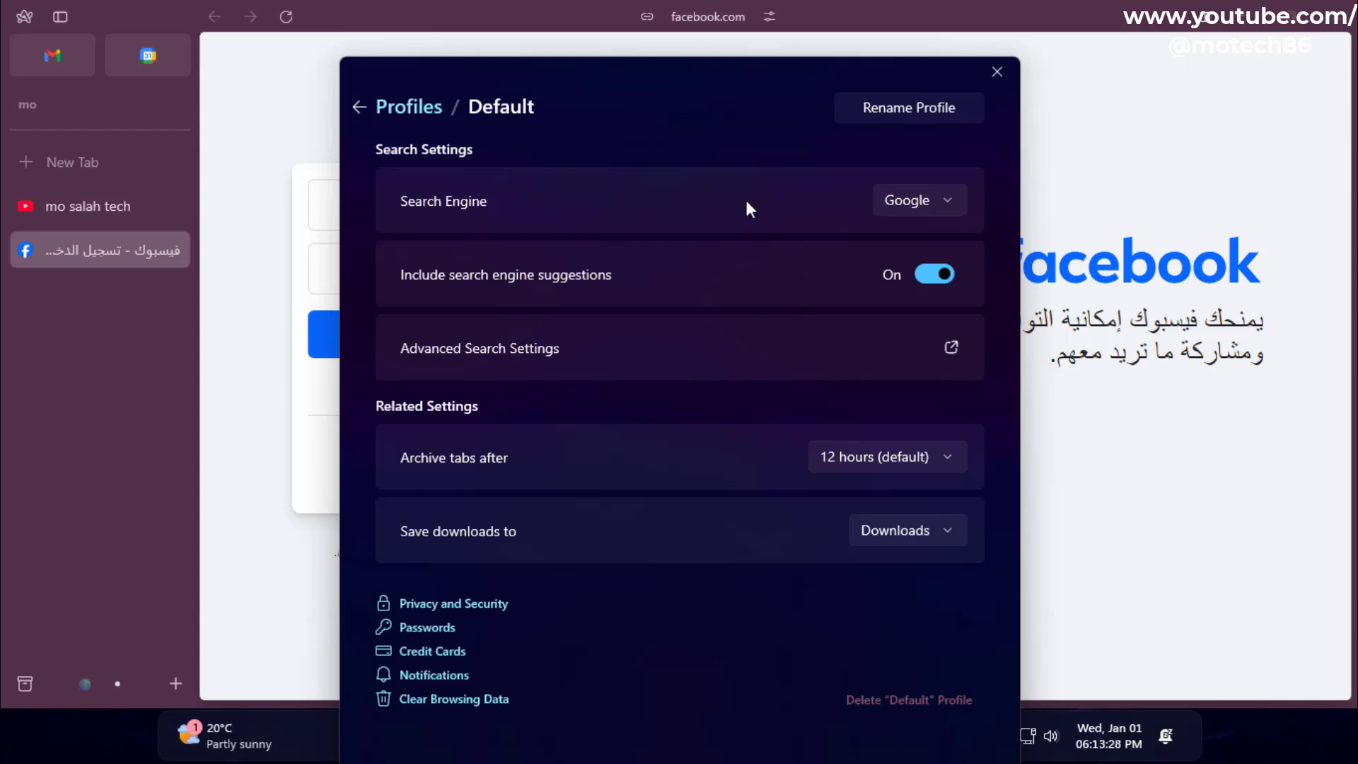
pyautogui.click(909, 191)
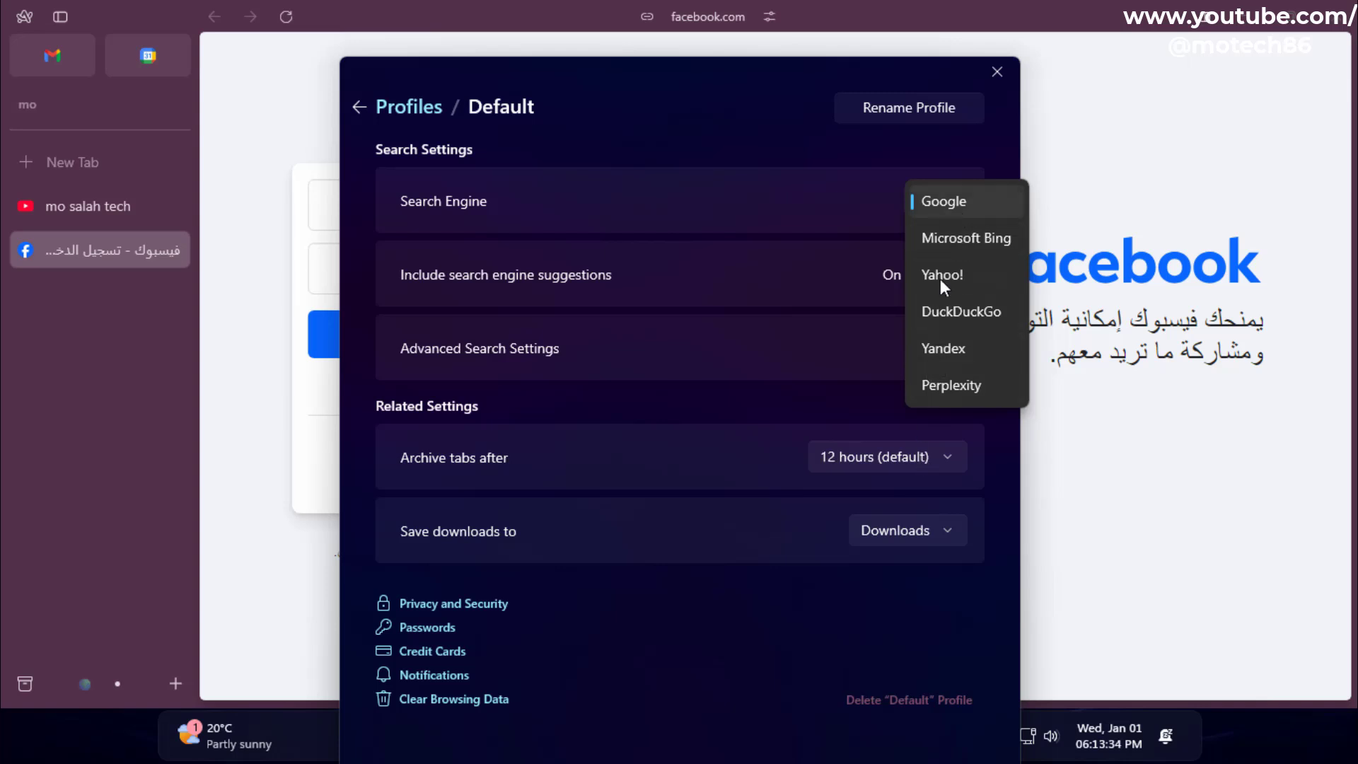
pyautogui.click(787, 214)
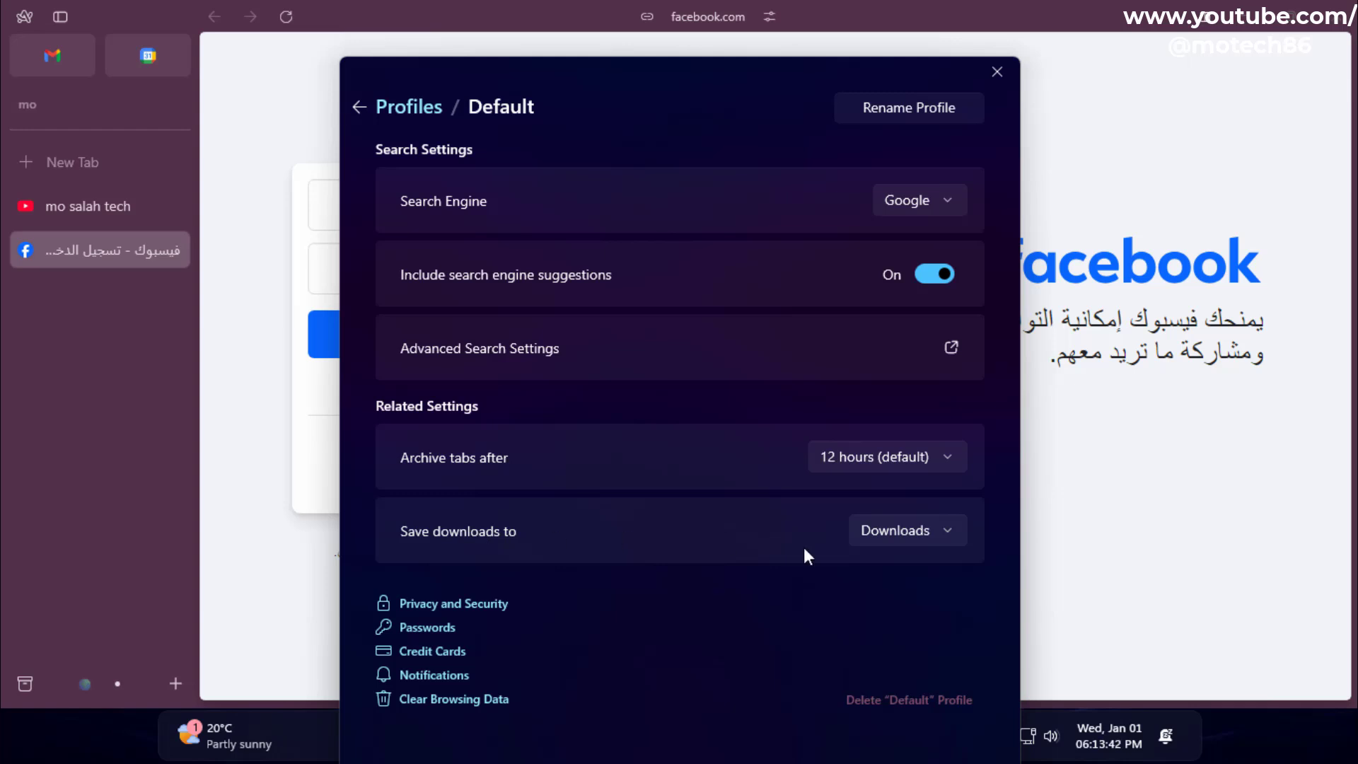
pyautogui.click(954, 537)
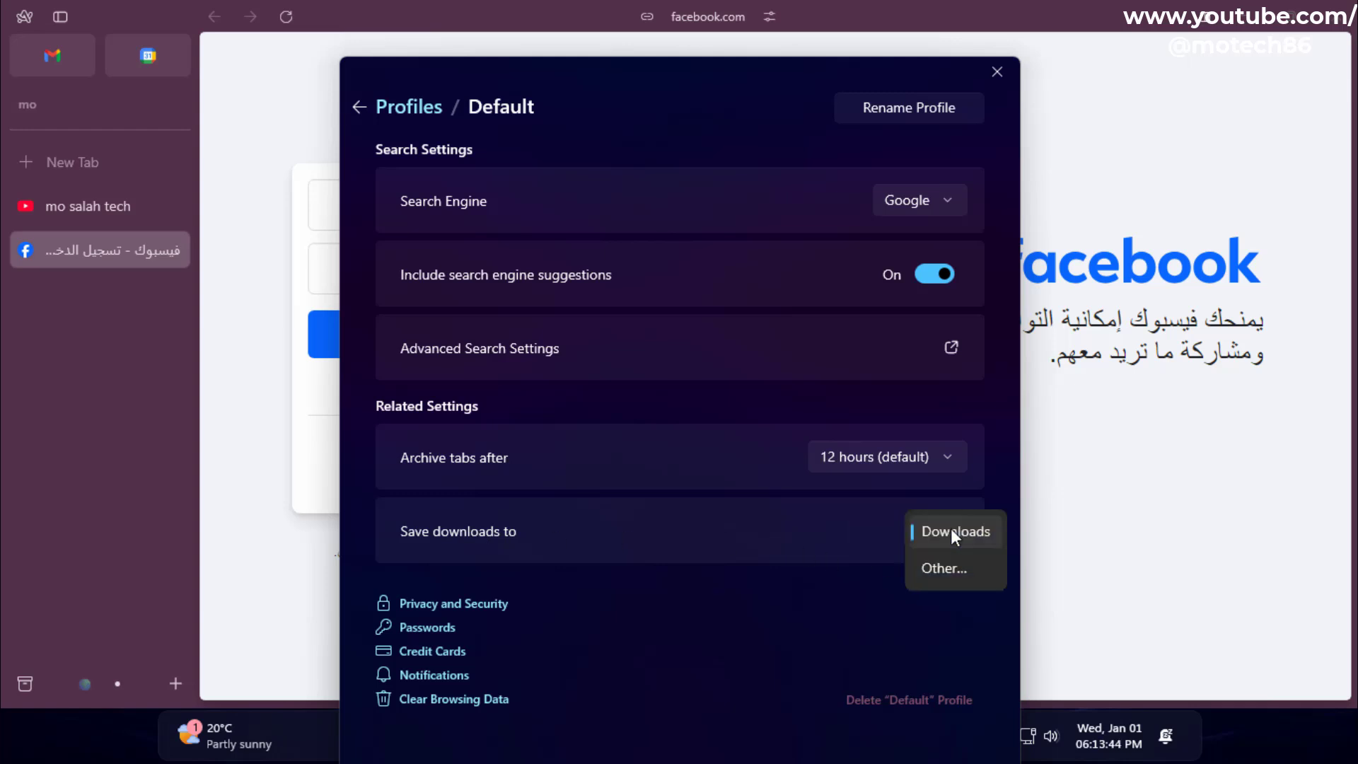
pyautogui.click(820, 592)
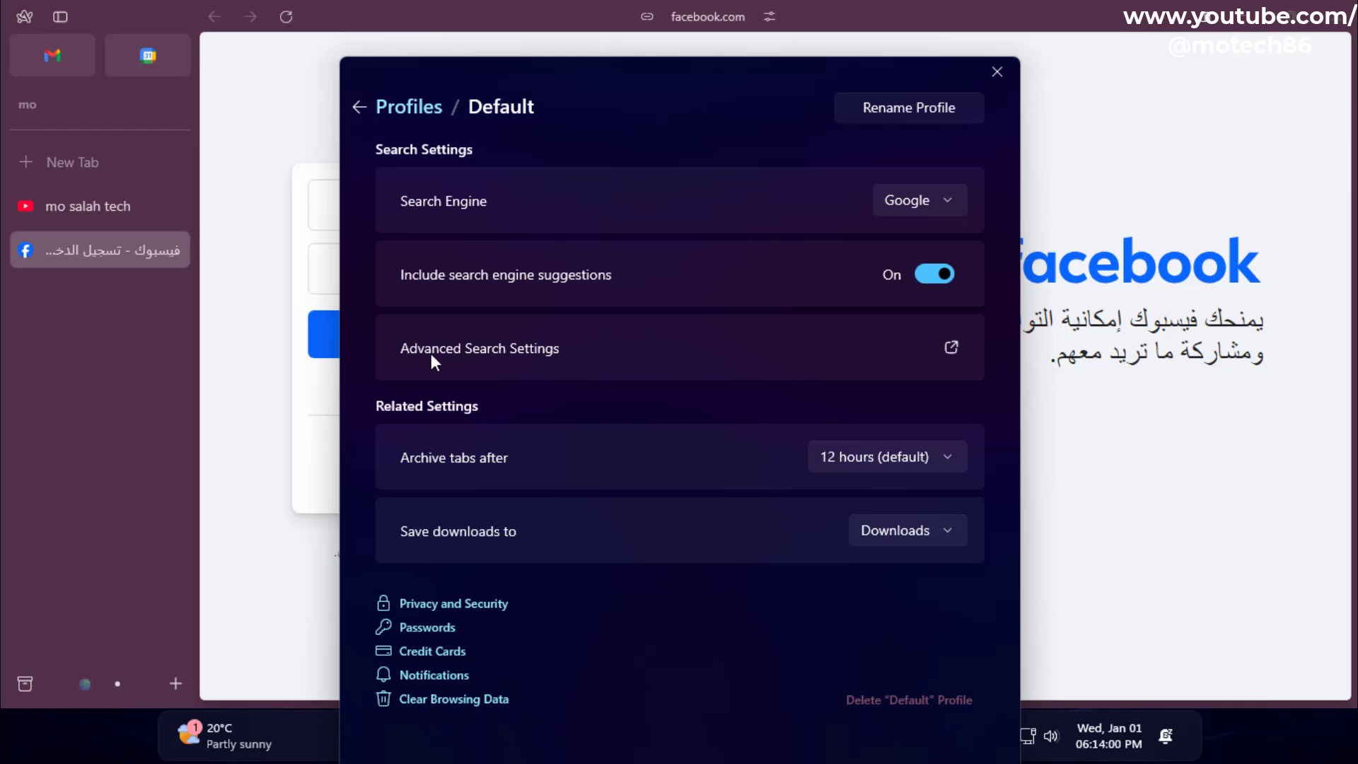
# Open the advanced settings and examine the preferred languages, the languages available to add, and the options for Arabic.
pyautogui.click(951, 348)
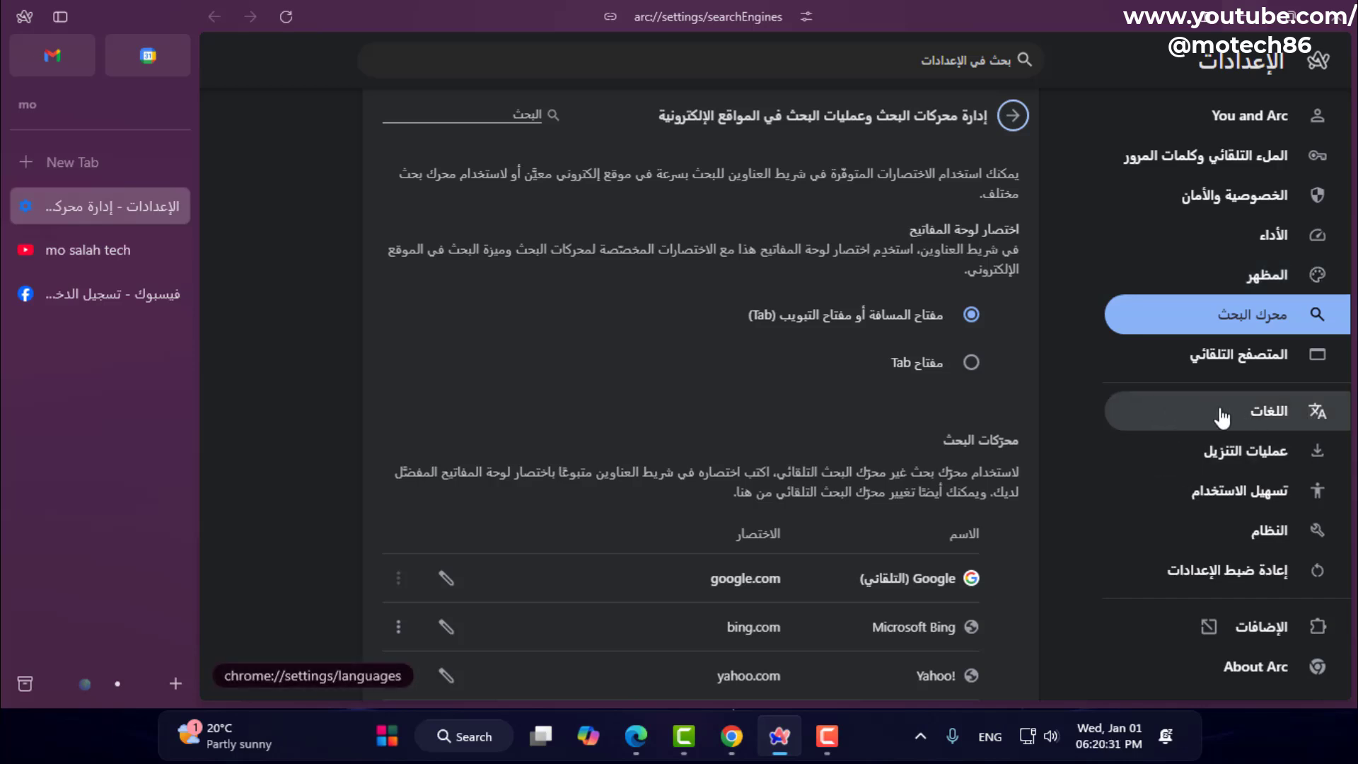
pyautogui.click(1248, 417)
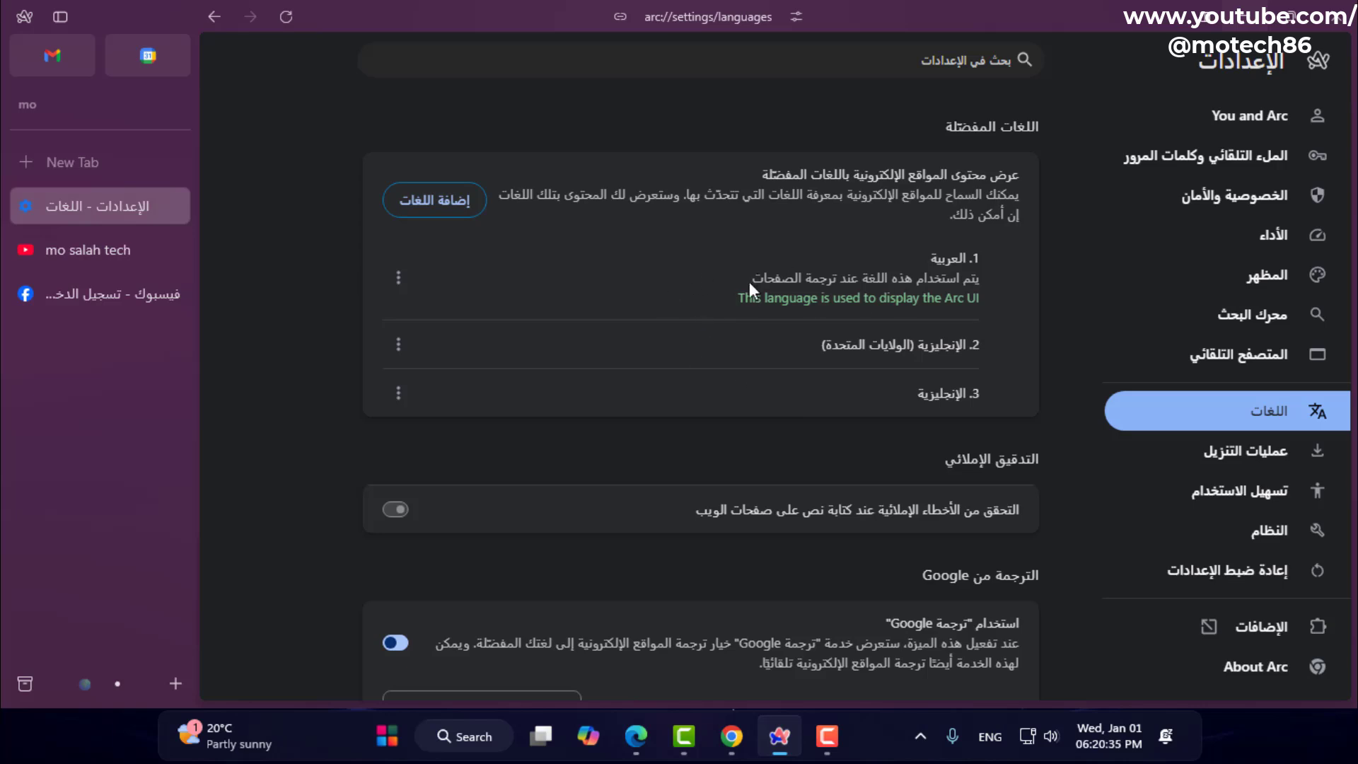
pyautogui.click(435, 205)
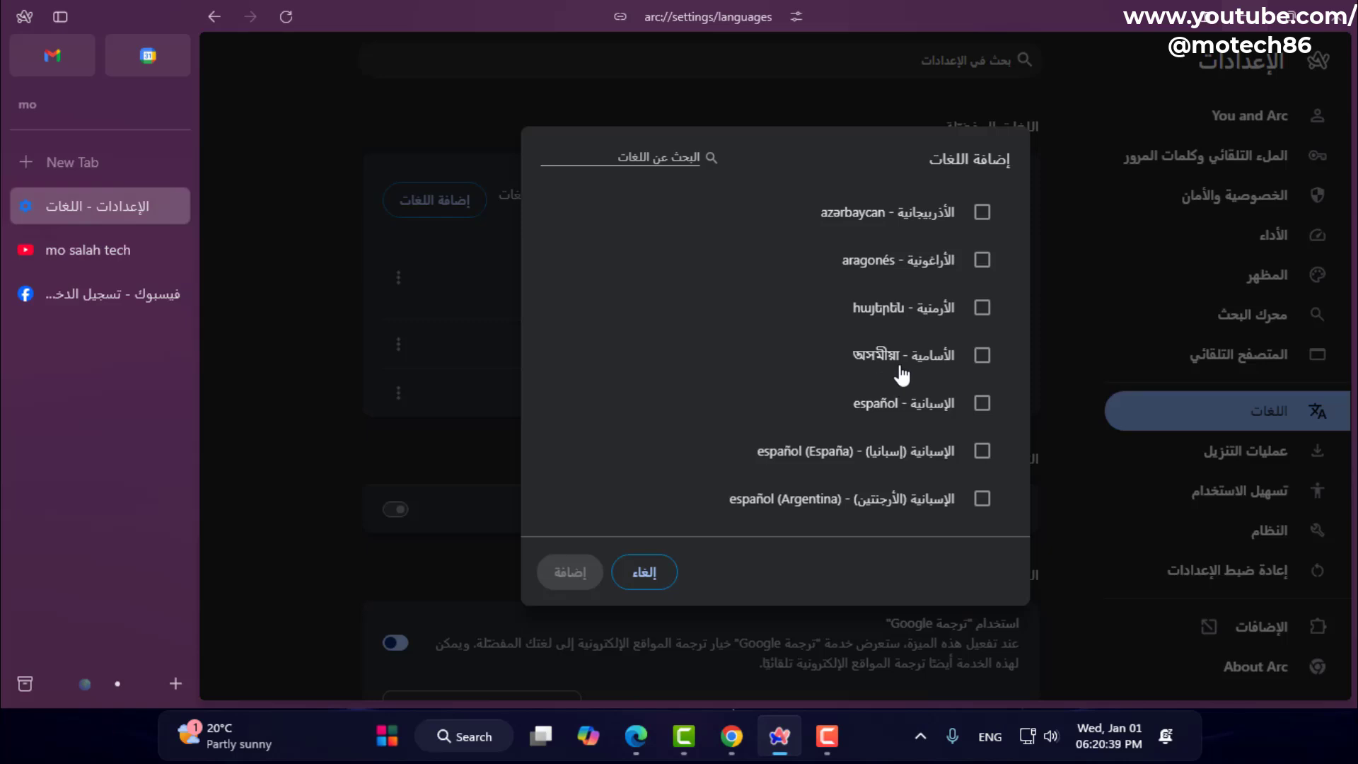
pyautogui.click(639, 576)
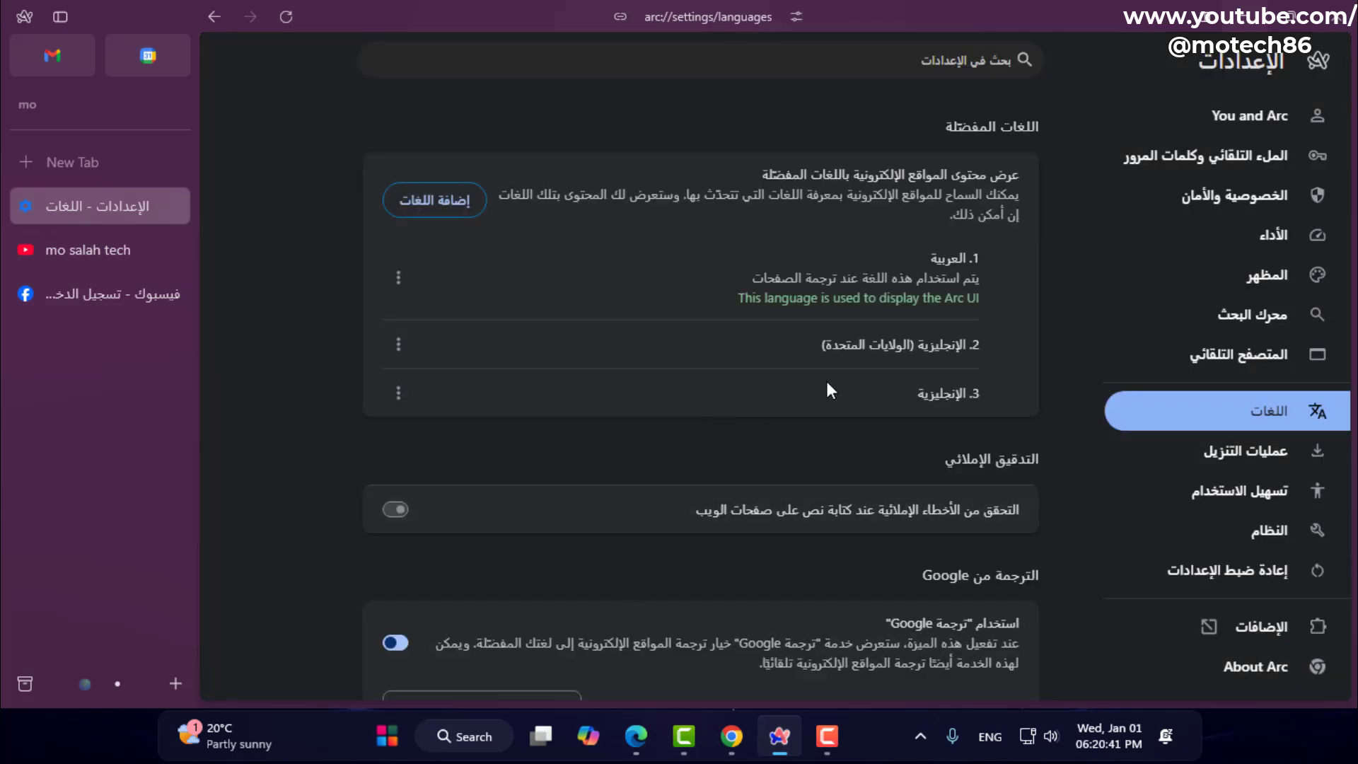
pyautogui.click(399, 277)
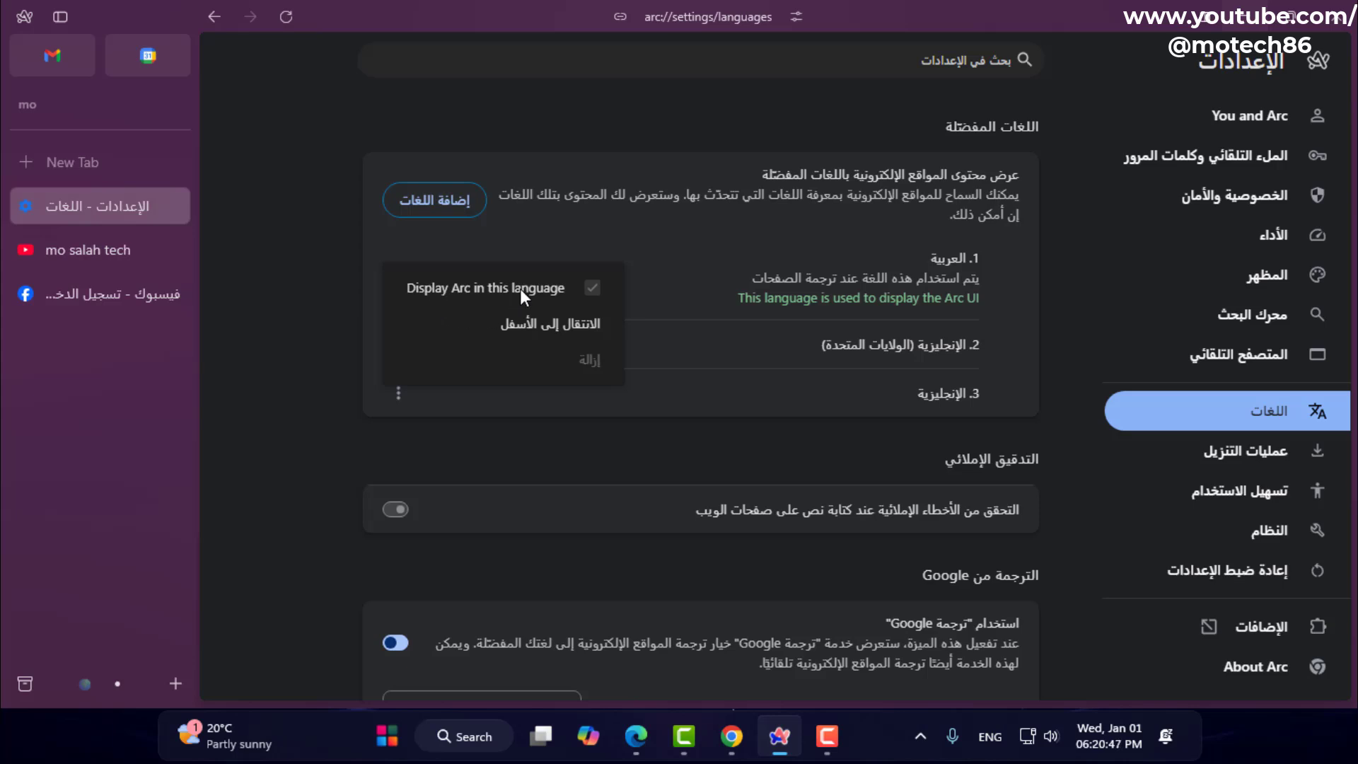
pyautogui.click(603, 252)
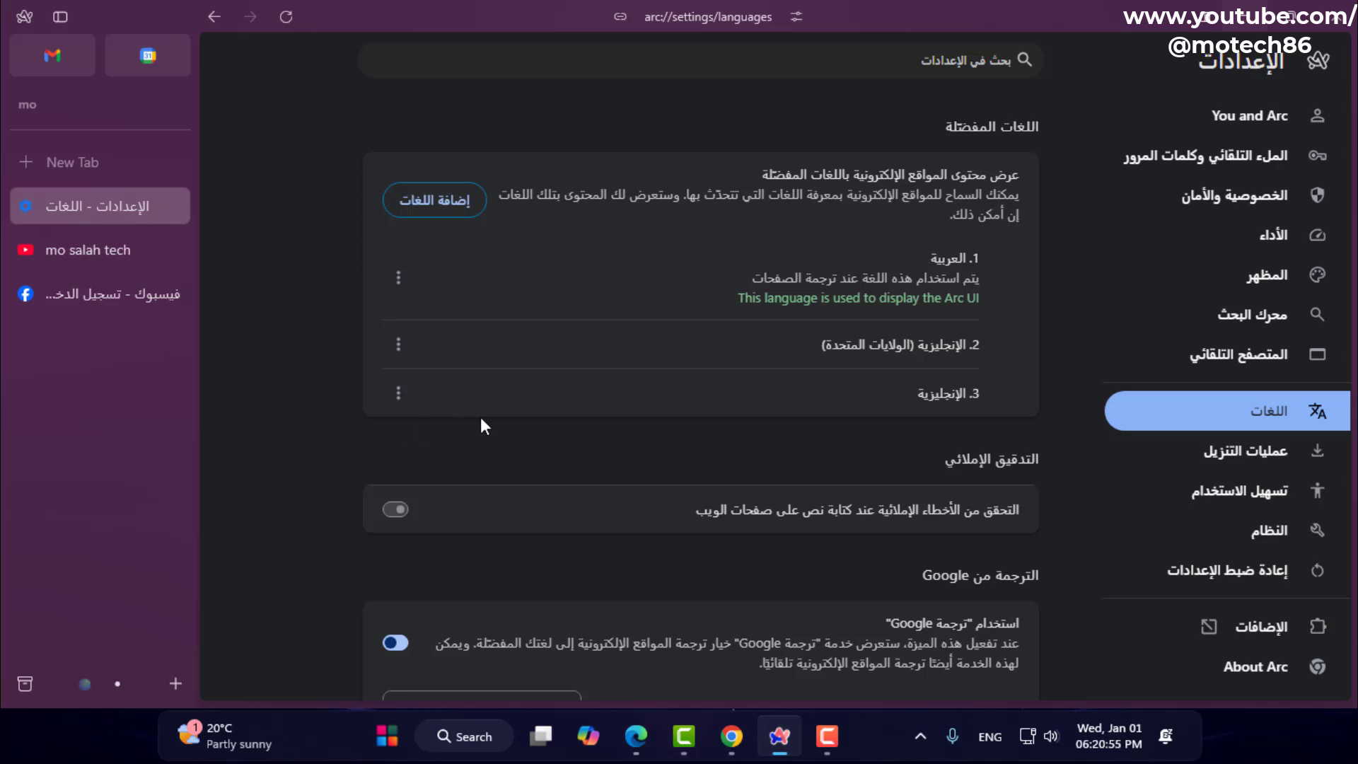
# Examine the spell check and Google Translate settings, including the target language choices for translation.
pyautogui.scroll(-3, 554, 436)
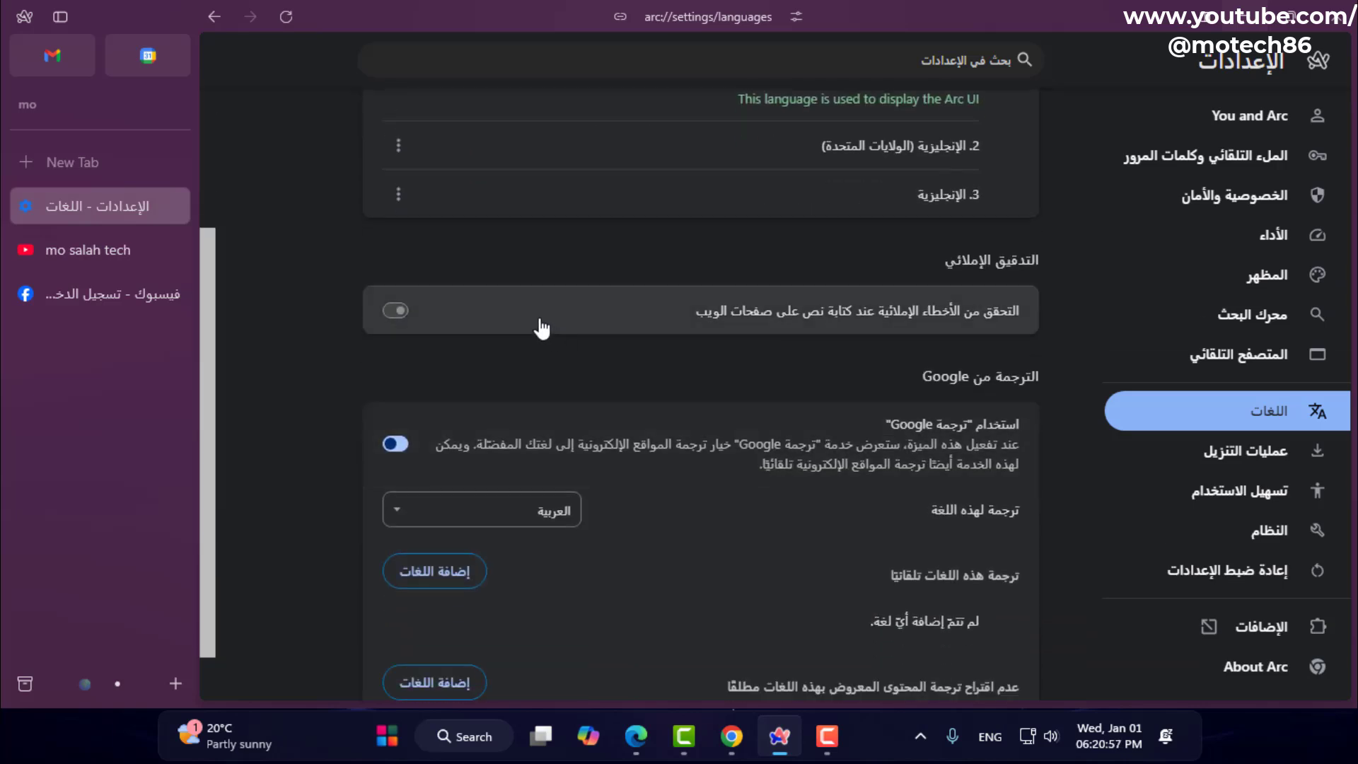
pyautogui.scroll(-1, 574, 248)
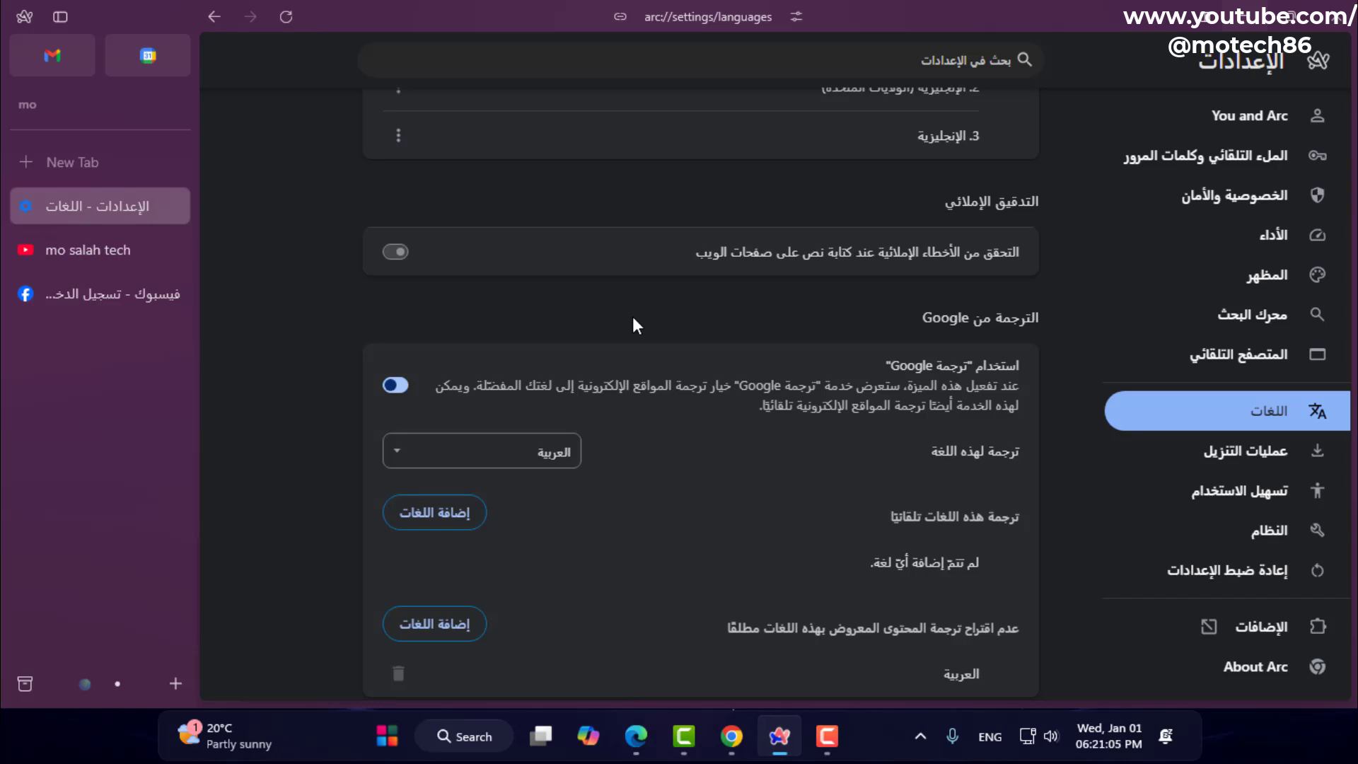
pyautogui.click(405, 460)
pyautogui.click(404, 460)
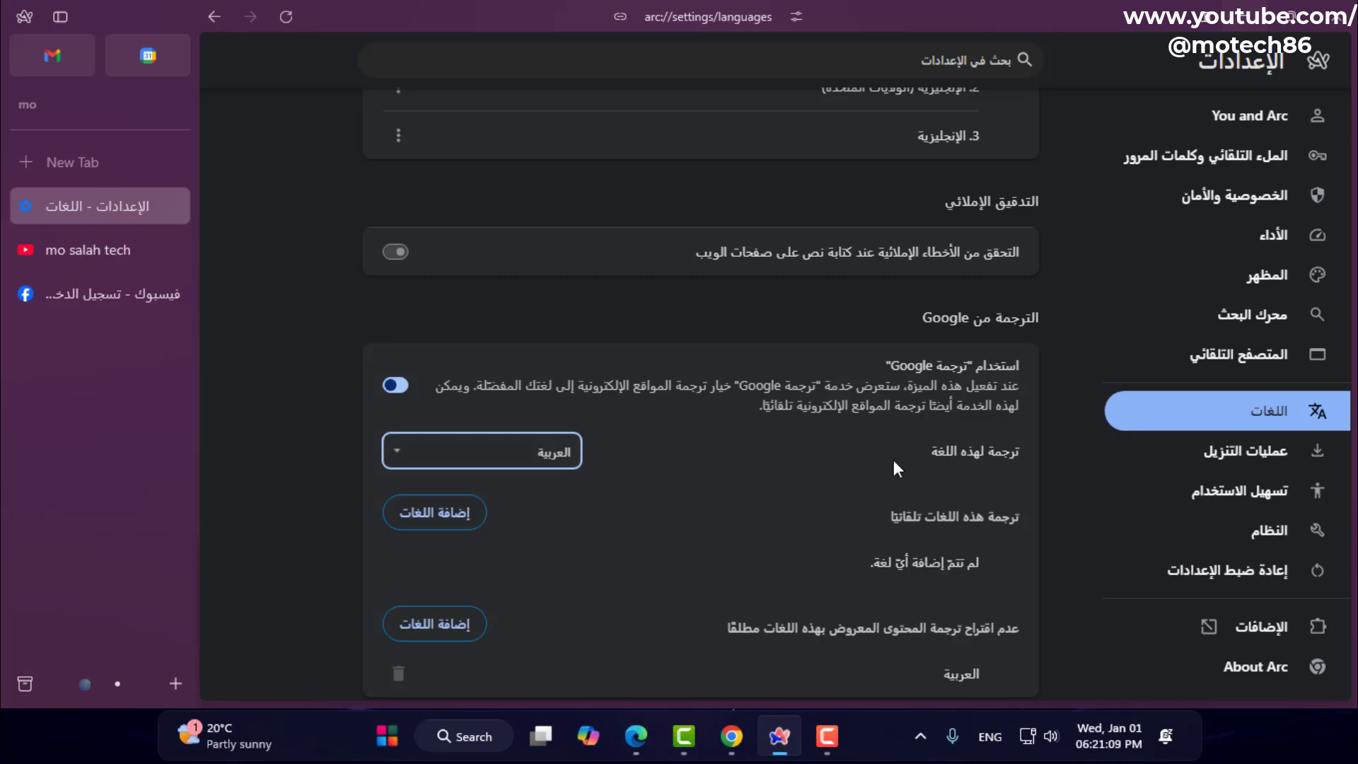
pyautogui.scroll(4, 1191, 384)
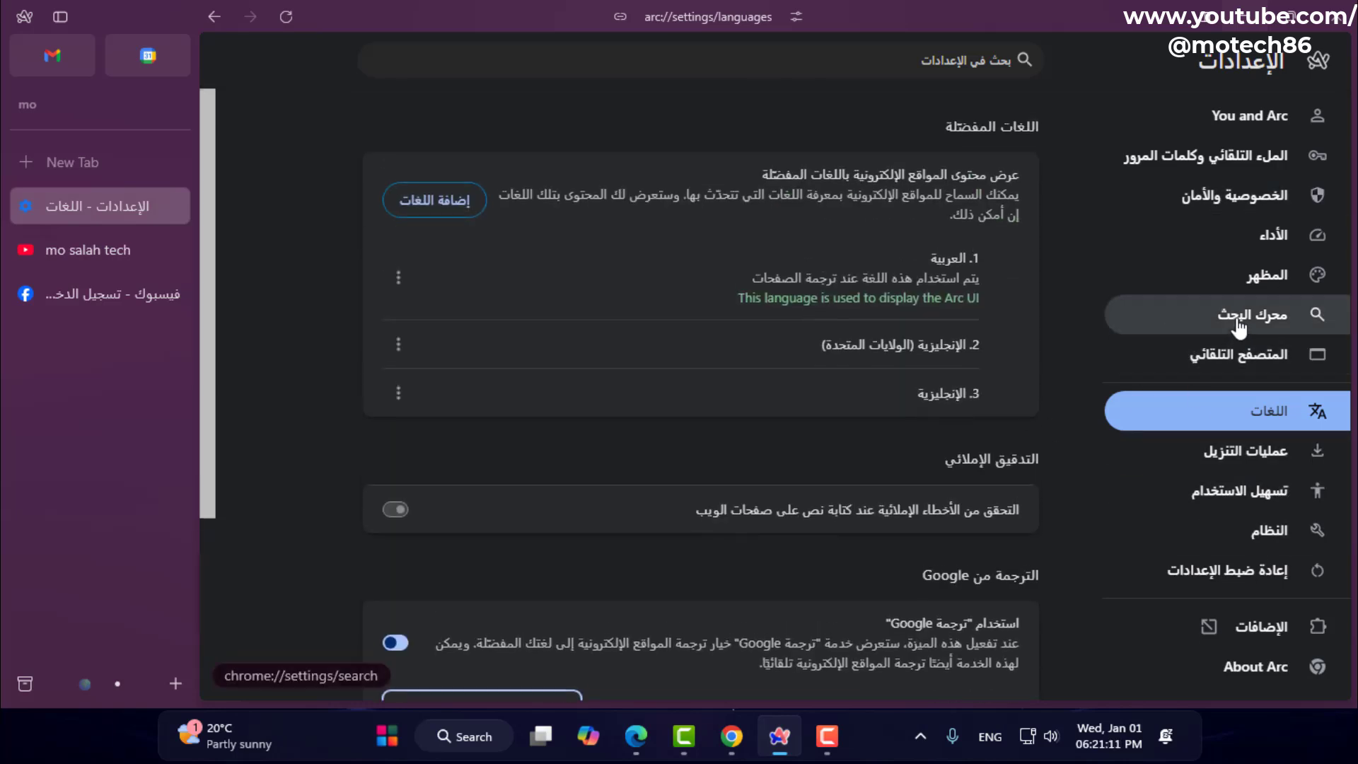
# Open the Privacy and security settings.
pyautogui.click(1234, 198)
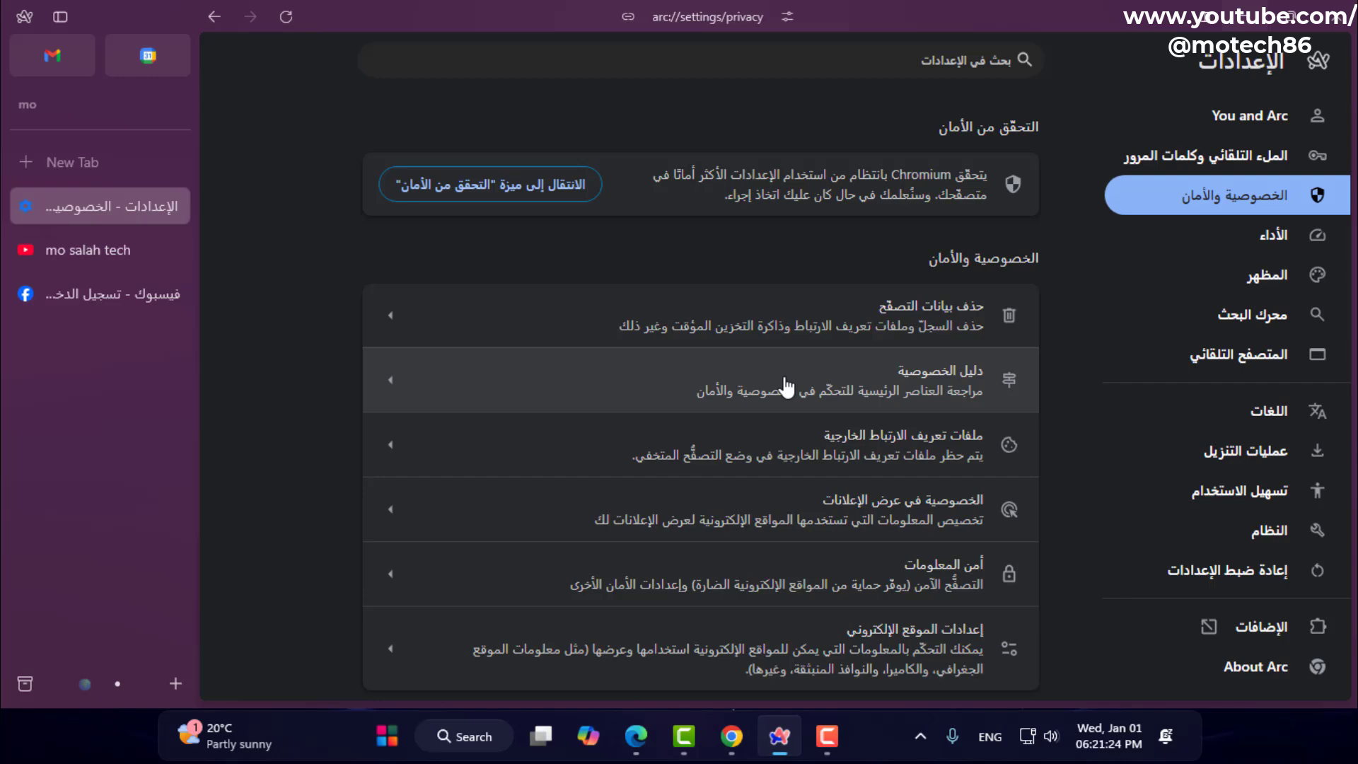
# Open the Performance settings, try the Memory Saver switch and examine its levels and the page preloading option.
pyautogui.click(1245, 246)
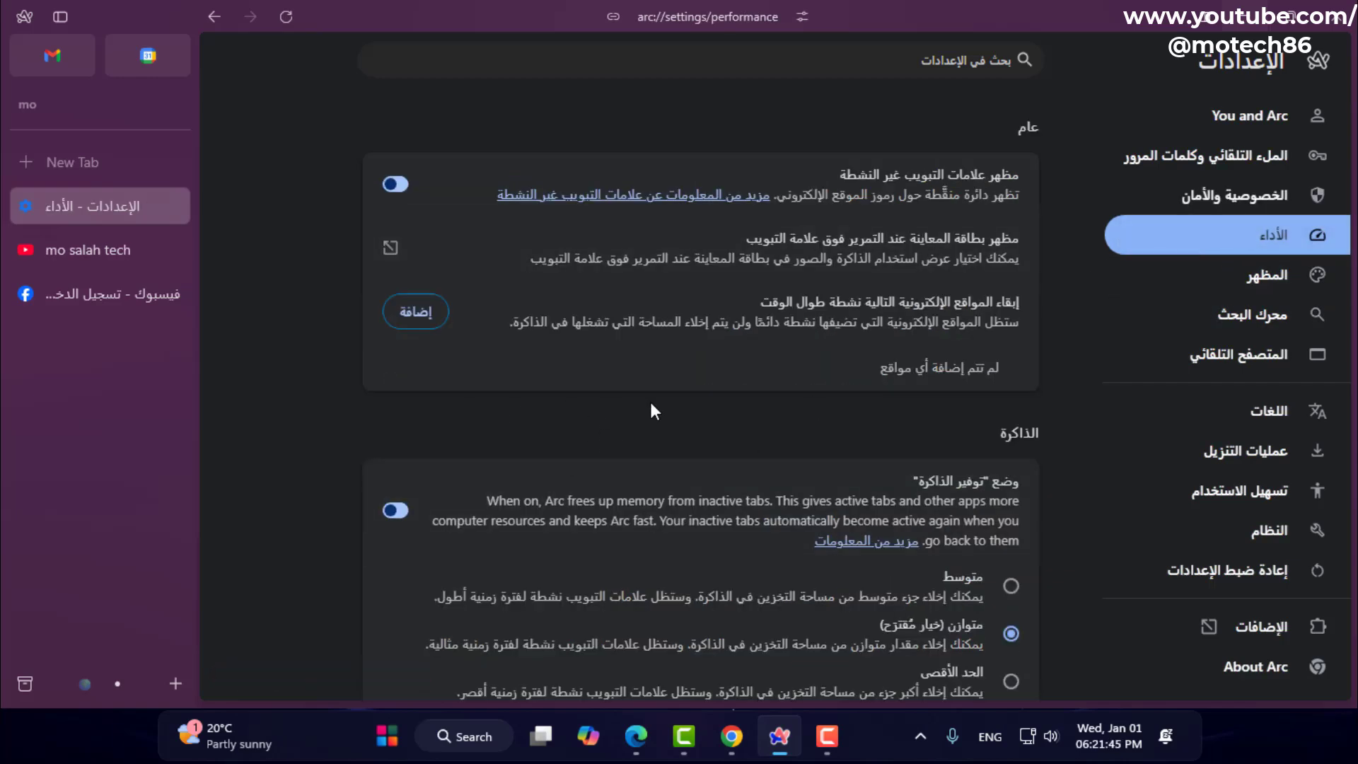
pyautogui.scroll(-2, 654, 410)
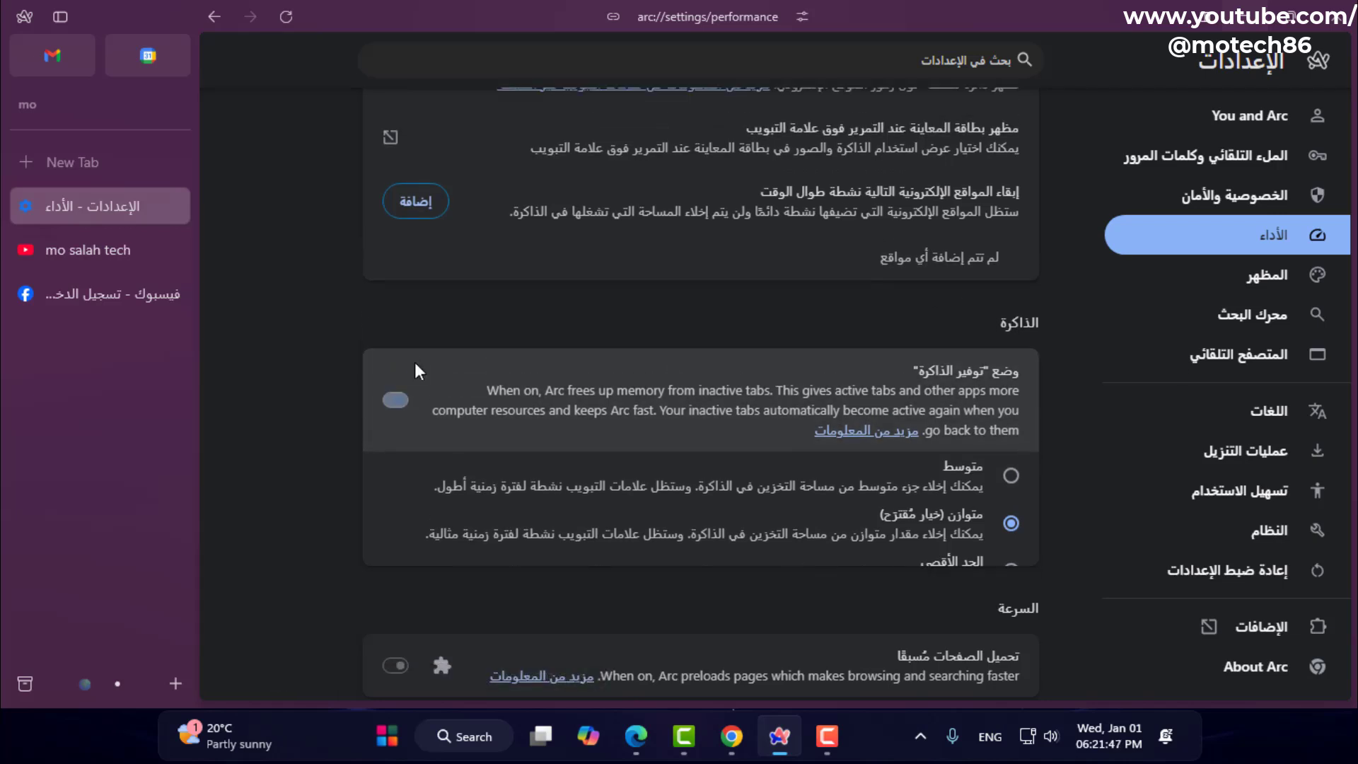
pyautogui.click(394, 509)
pyautogui.scroll(-3, 388, 443)
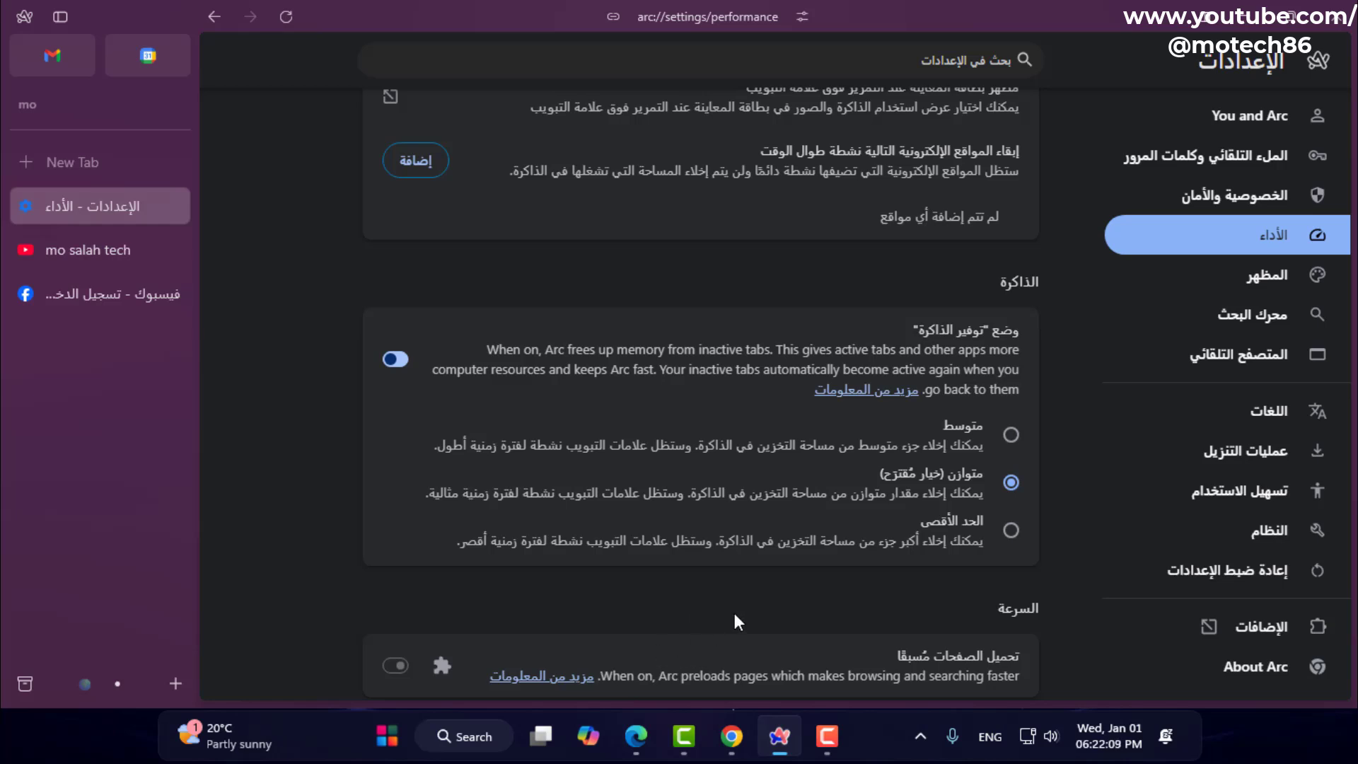
# Examine the Appearance, Search engine, Downloads and System settings one after another.
pyautogui.click(1251, 287)
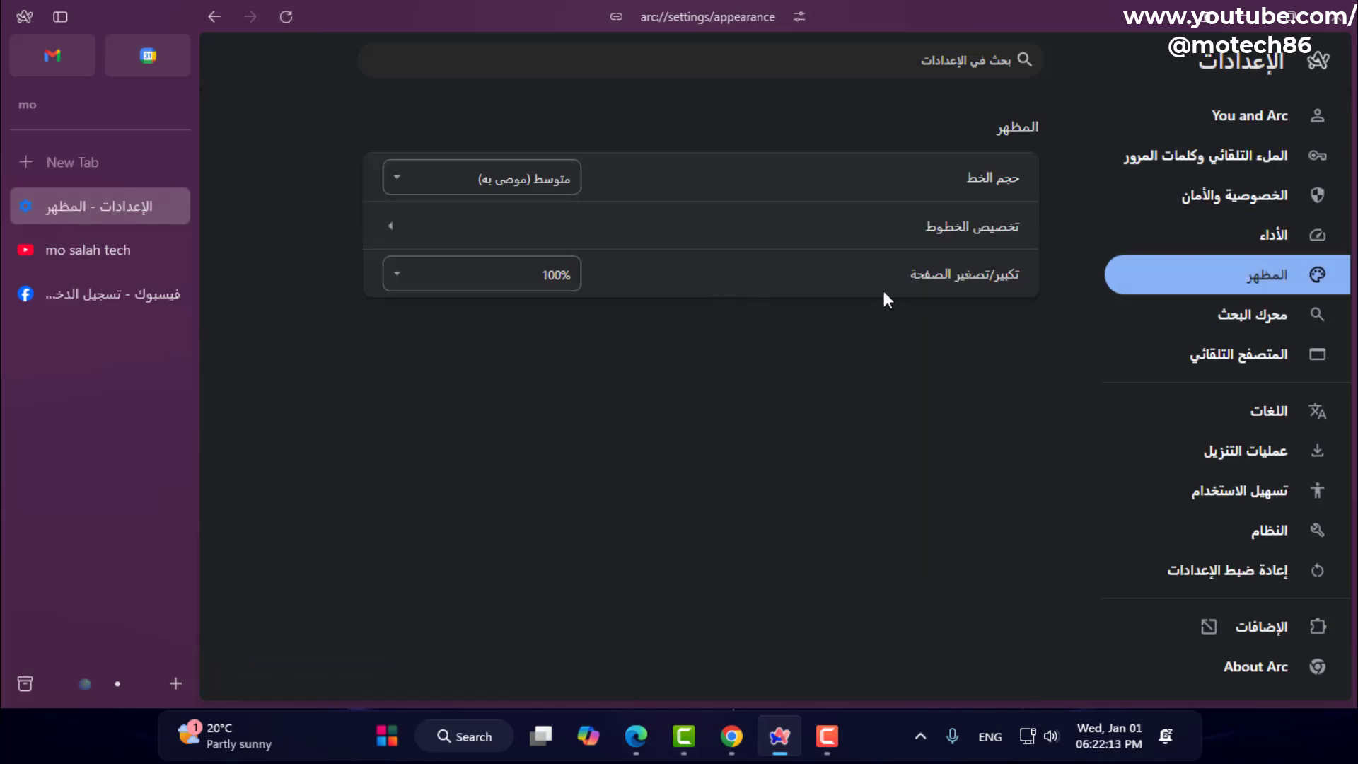
pyautogui.click(1281, 320)
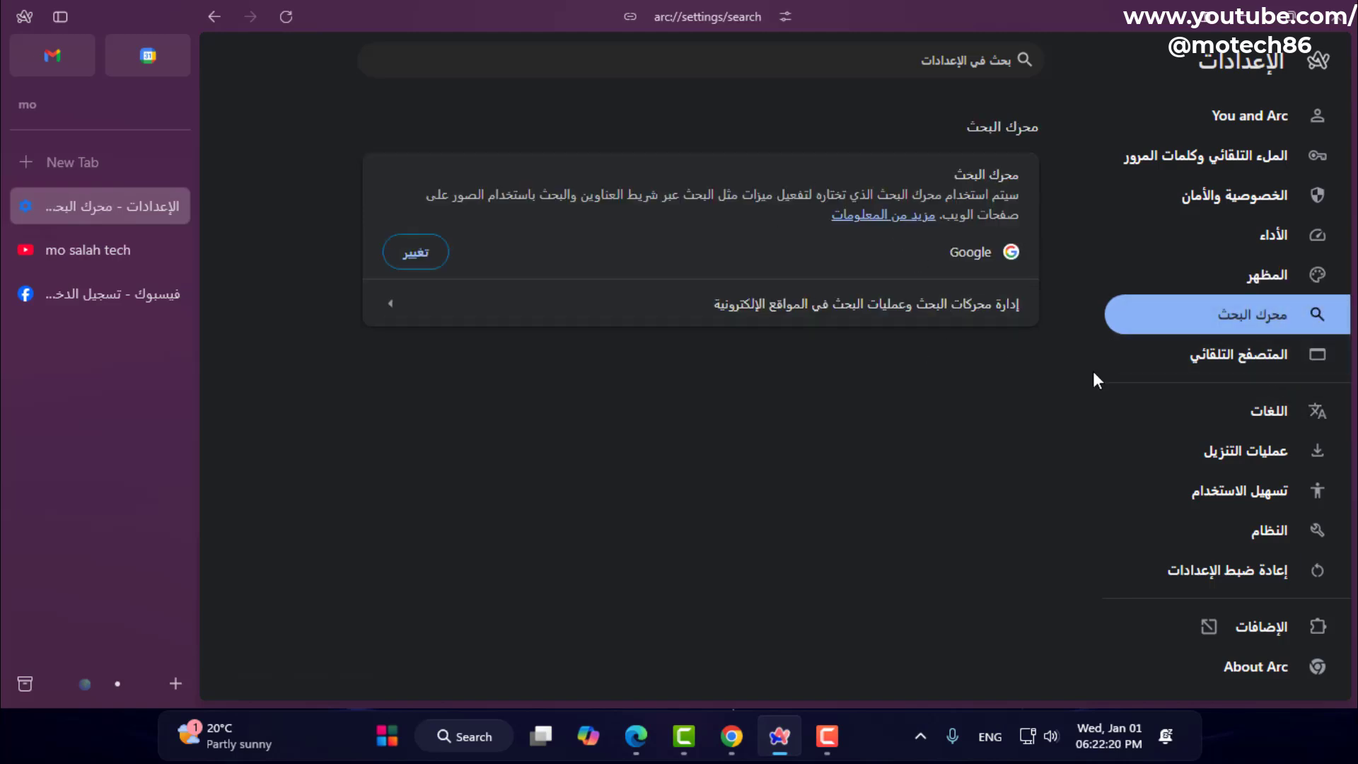
pyautogui.click(1246, 451)
pyautogui.click(1266, 530)
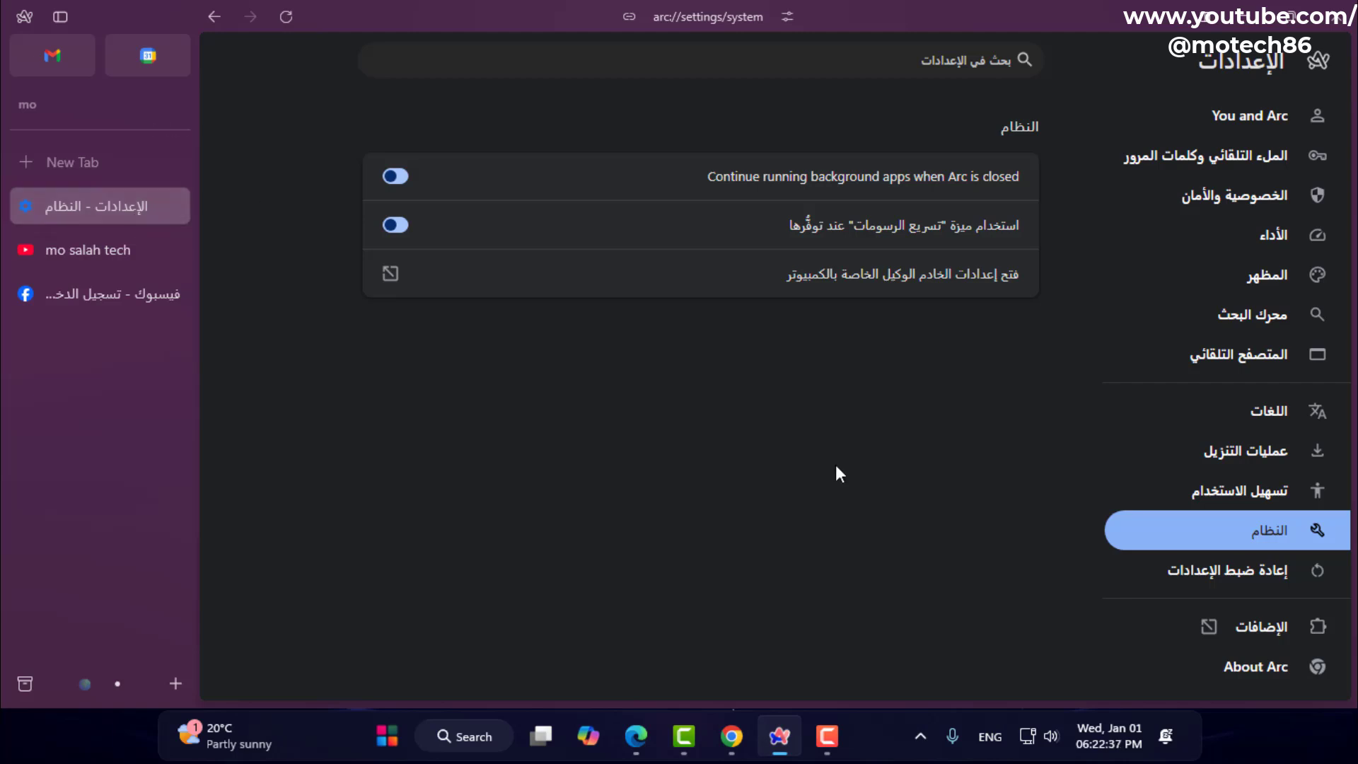
# Close the Settings tab and return to the Facebook login page.
pyautogui.click(171, 206)
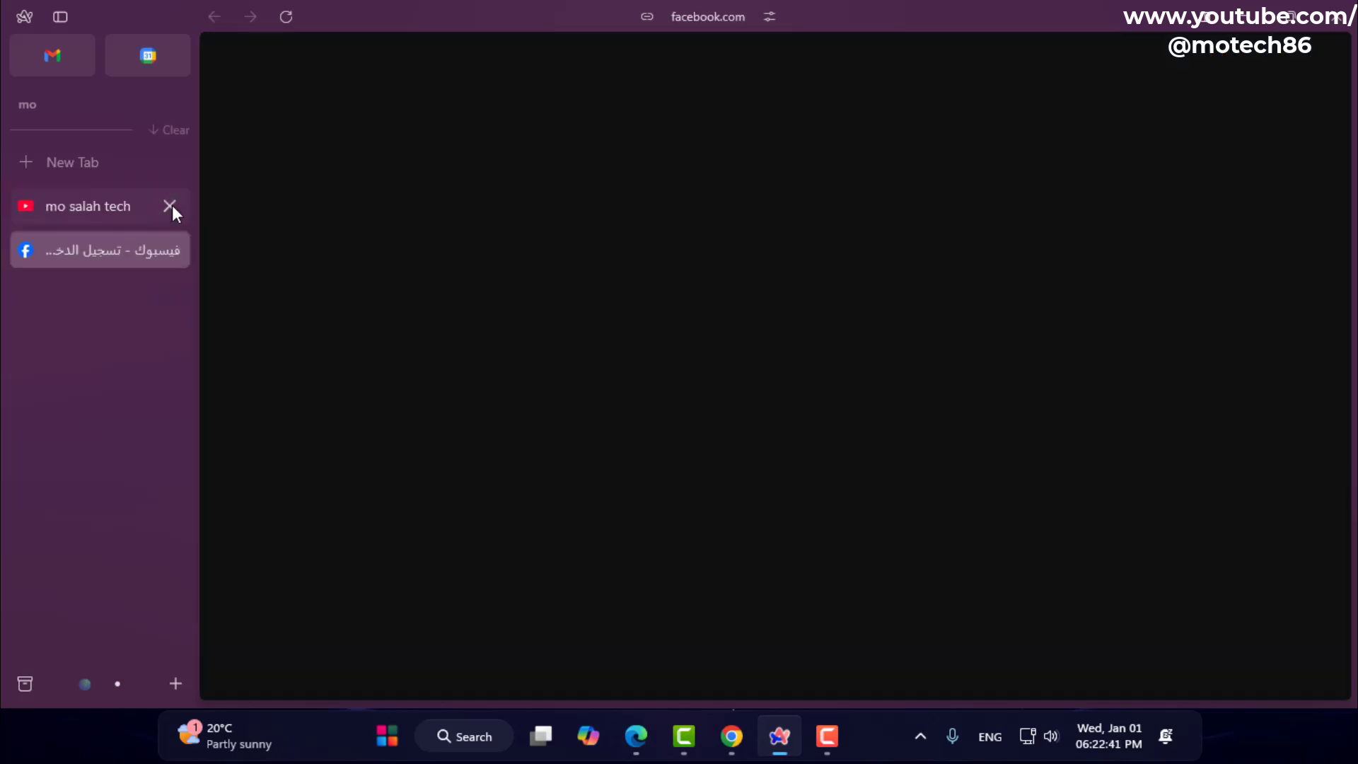
pyautogui.hotkey('ctrl', 't')
pyautogui.press('Escape')
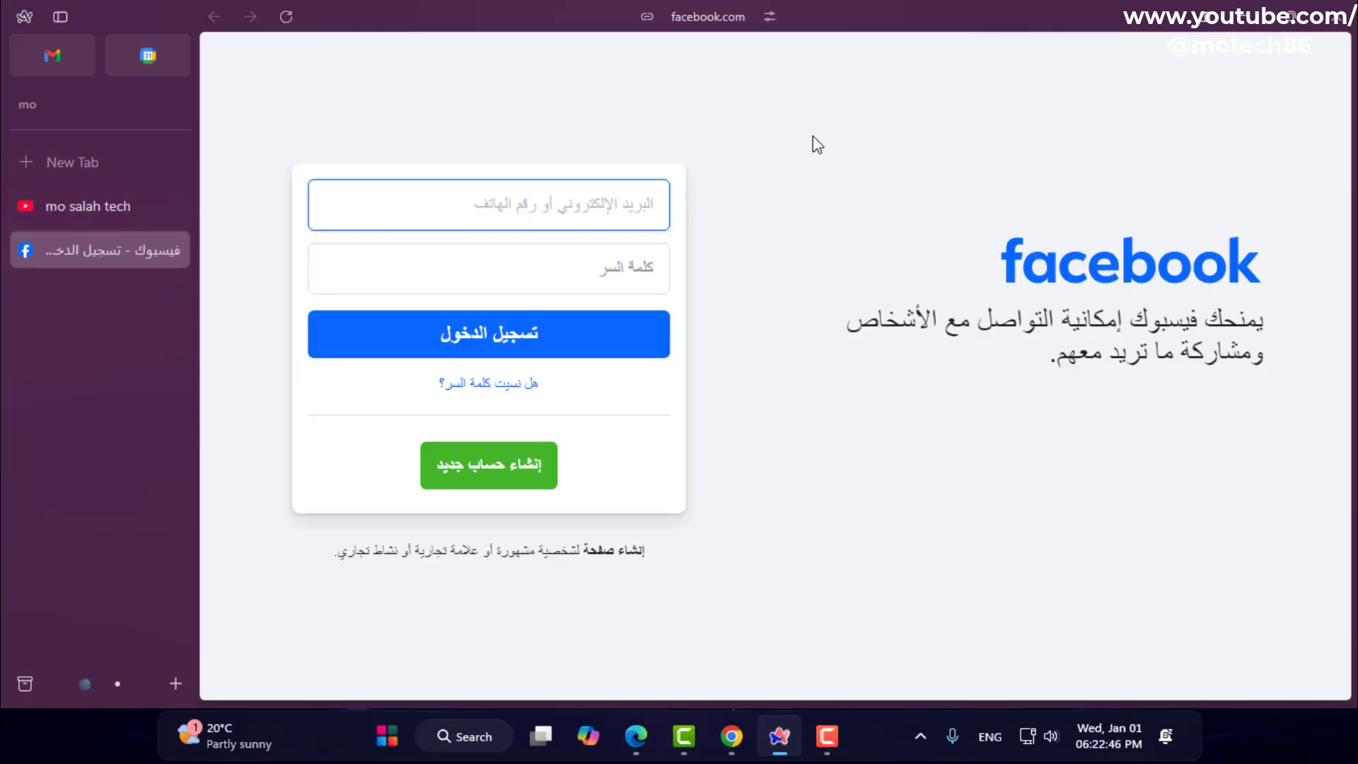
# Search for "download windows 11" in the current tab and open Microsoft's Download Windows 11 page.
pyautogui.hotkey('ctrl', 'l')
pyautogui.write('dawn')
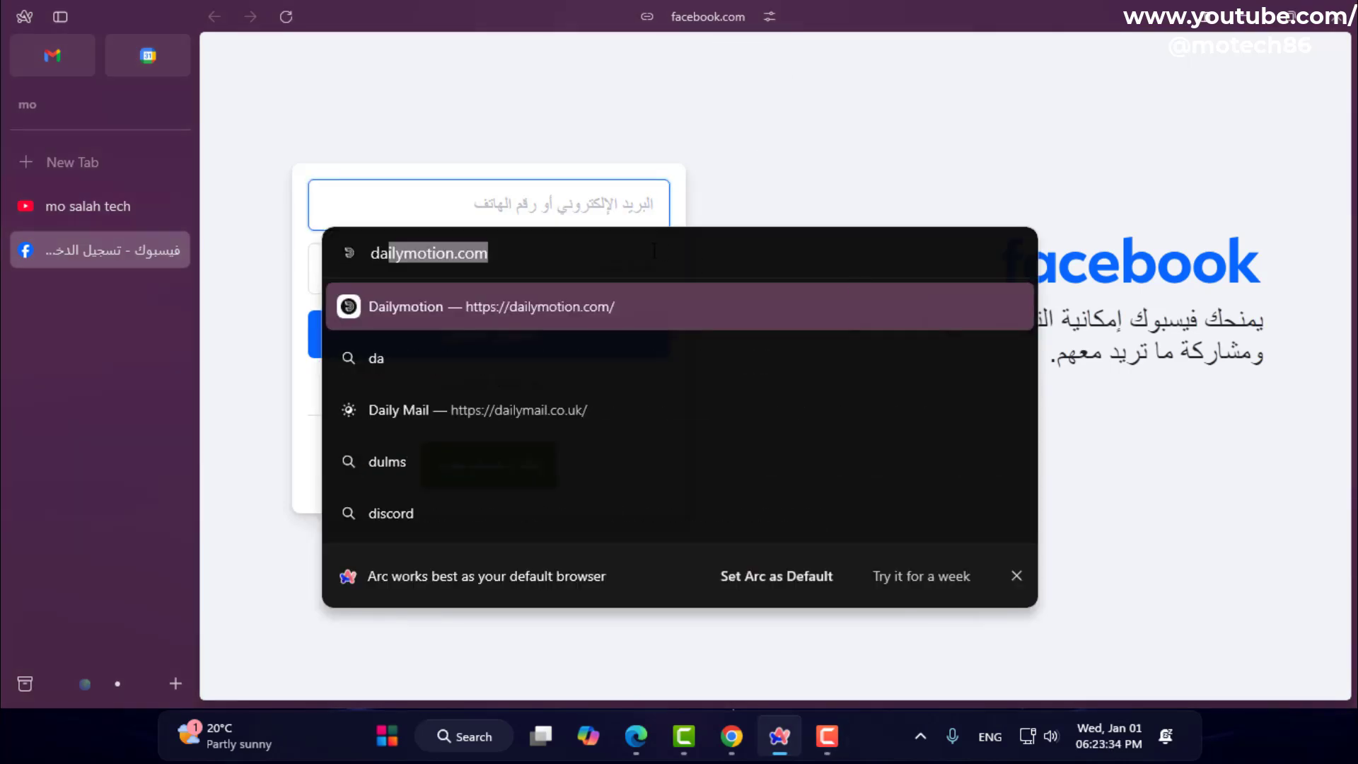
pyautogui.press('BackSpace')
pyautogui.press('BackSpace')
pyautogui.press('BackSpace')
pyautogui.write('ownload windows 11')
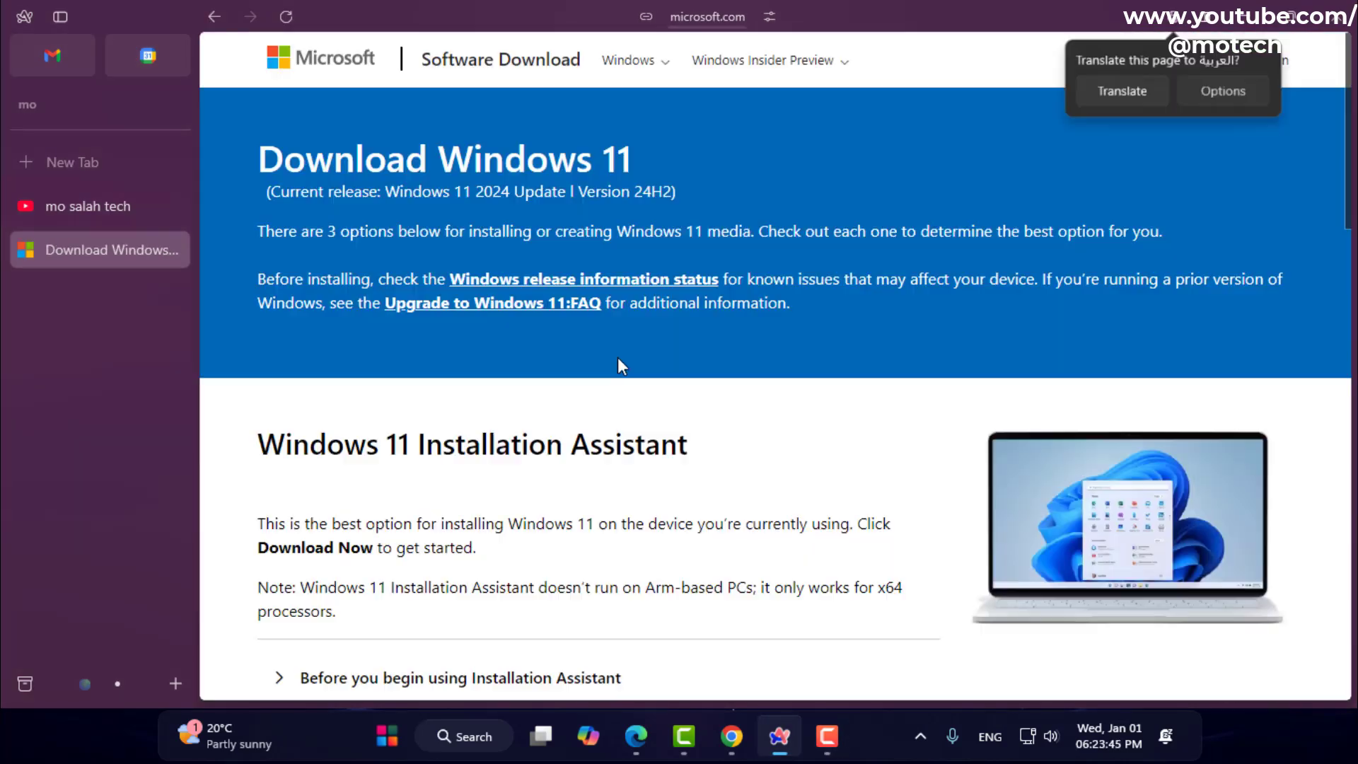
# Start the 64-bit Windows 11 English download and try to open the ISO from its download entry.
pyautogui.scroll(-2, 509, 388)
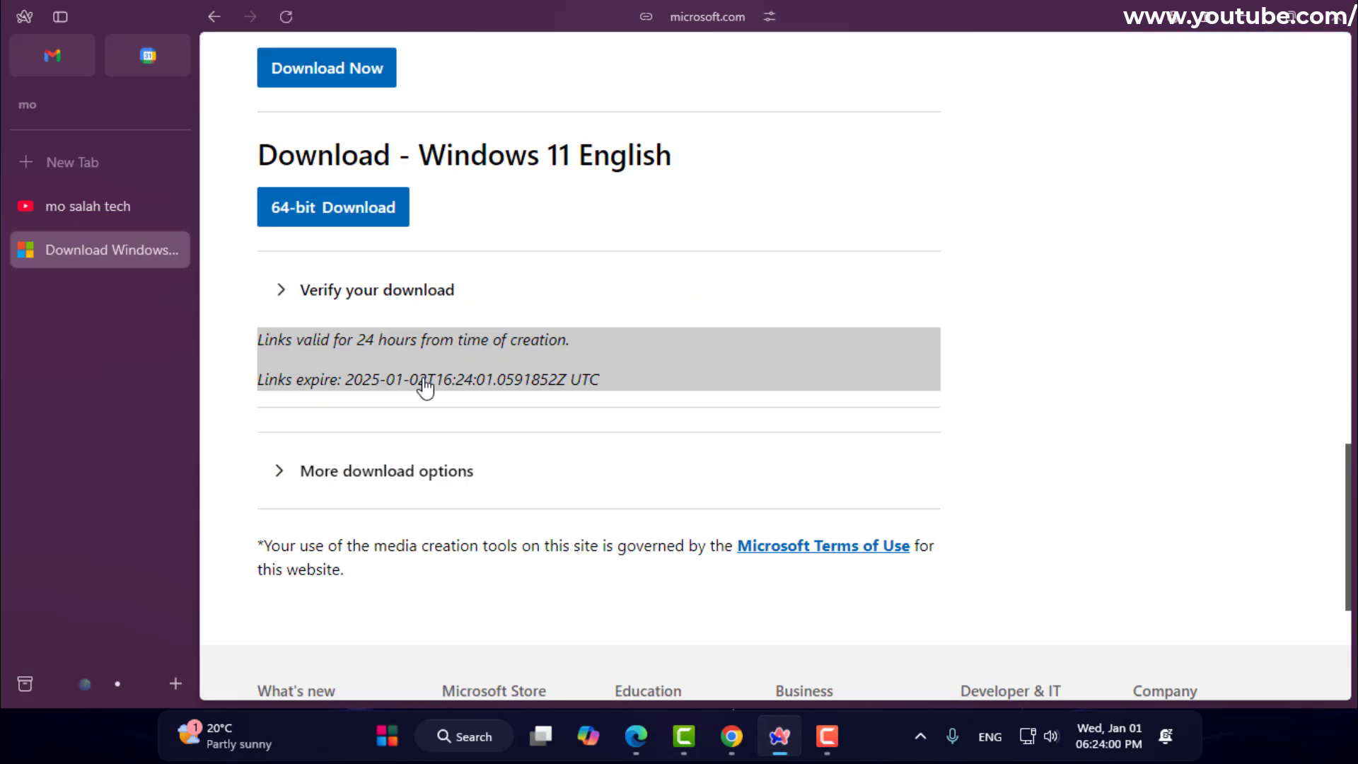
pyautogui.scroll(-2, 566, 192)
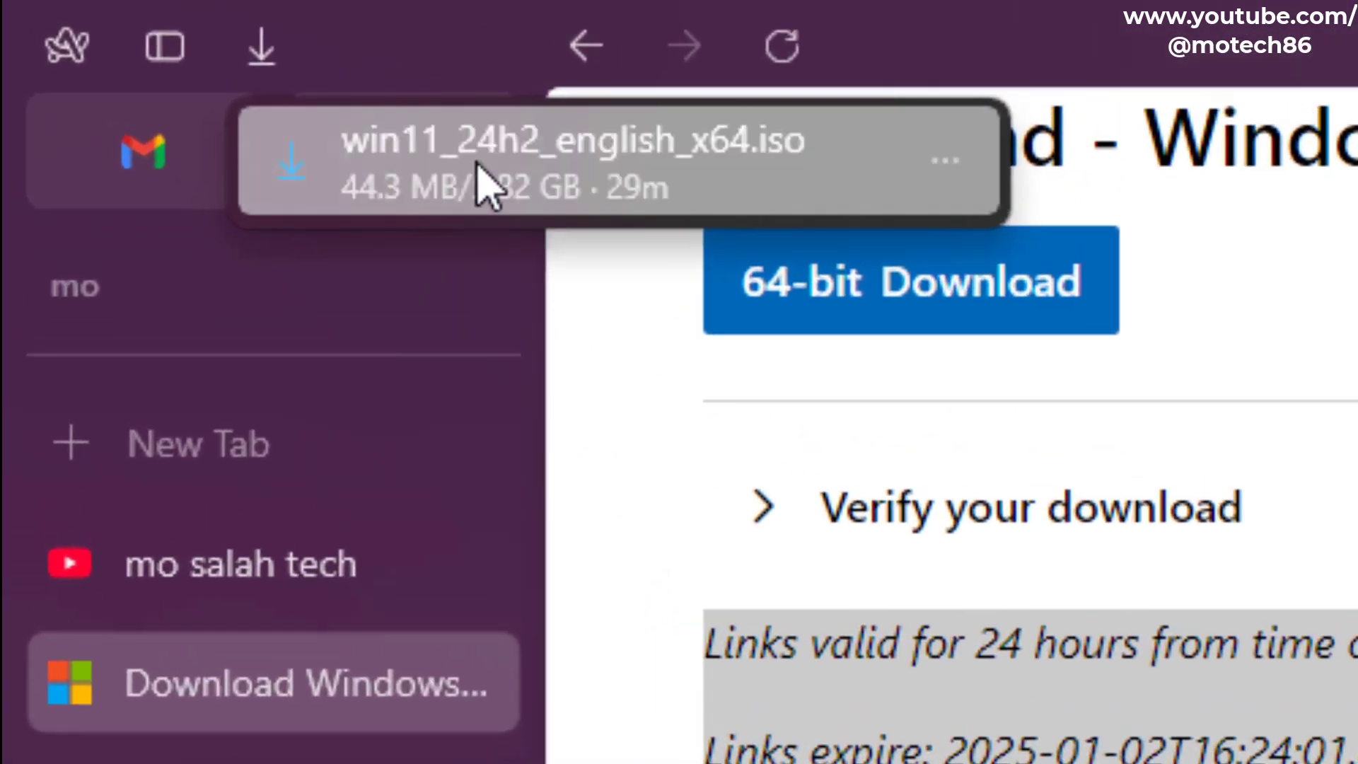
pyautogui.click(476, 164)
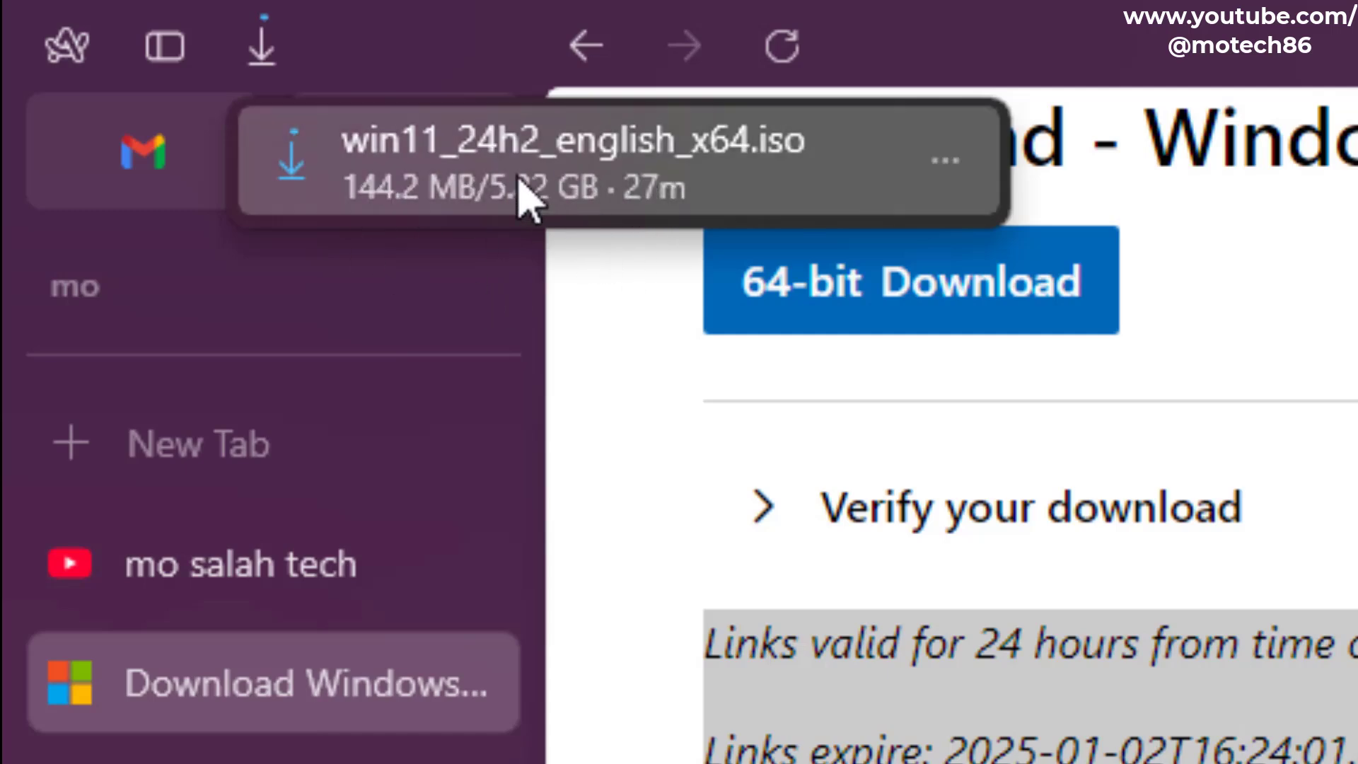
pyautogui.click(559, 195)
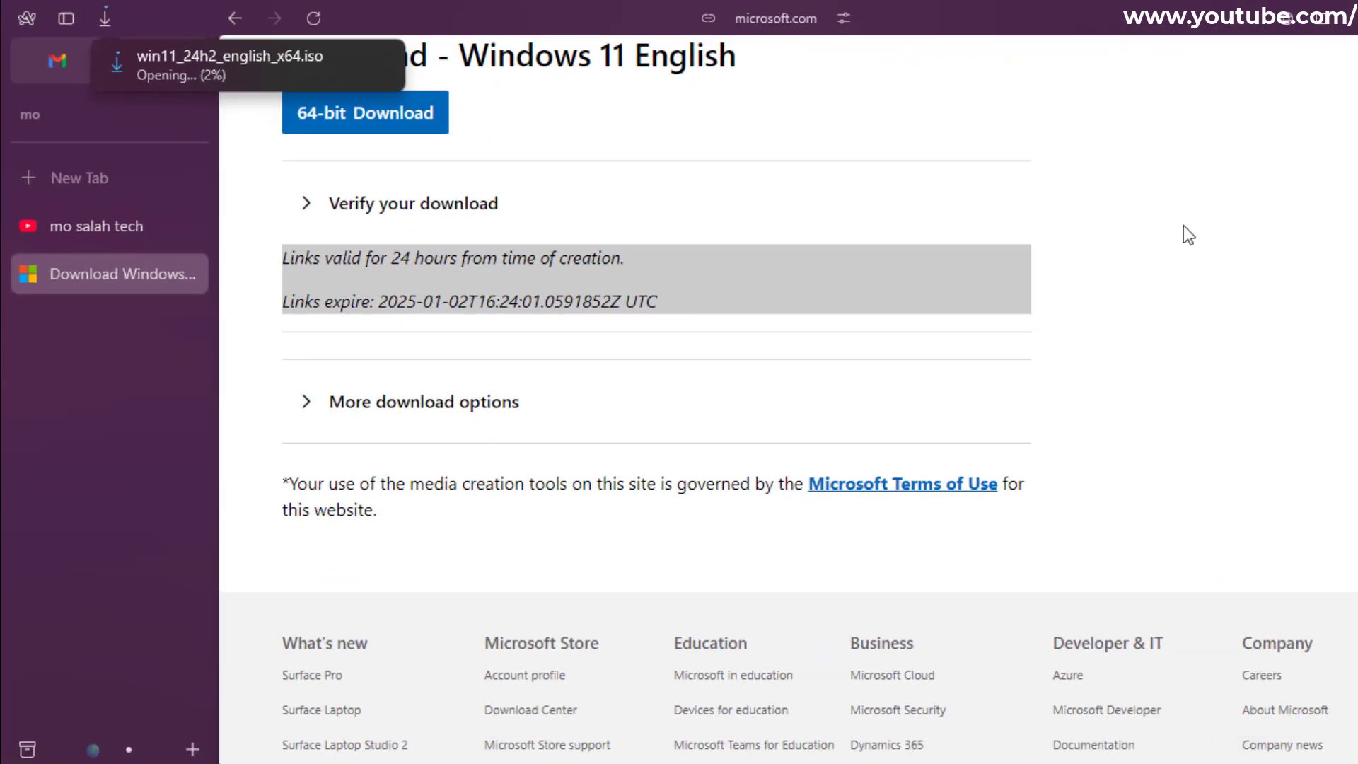
# Show the options for the win11_24h2_english_x64.iso download and cancel it.
pyautogui.click(945, 161)
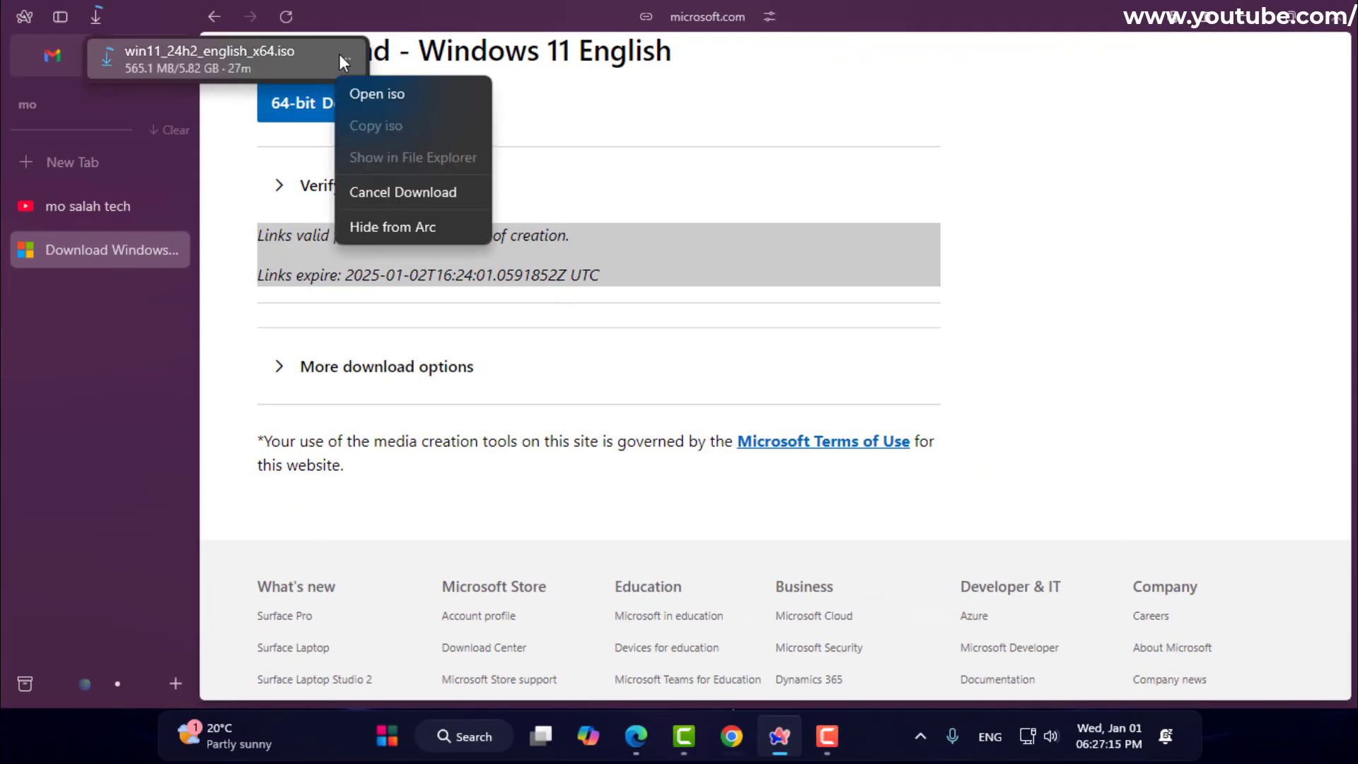
pyautogui.click(401, 192)
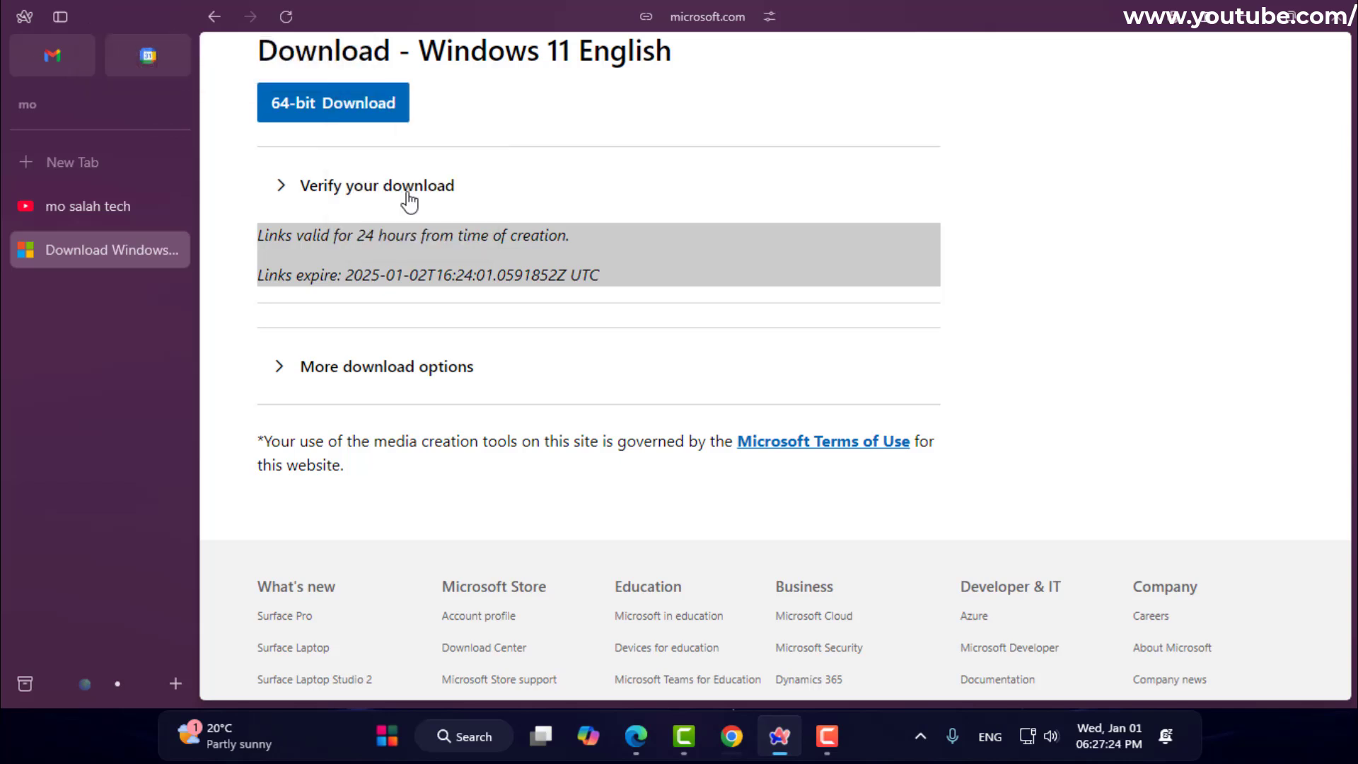
# Close the Download Windows 11 and YouTube tabs and close the browser window.
pyautogui.click(170, 250)
pyautogui.click(170, 206)
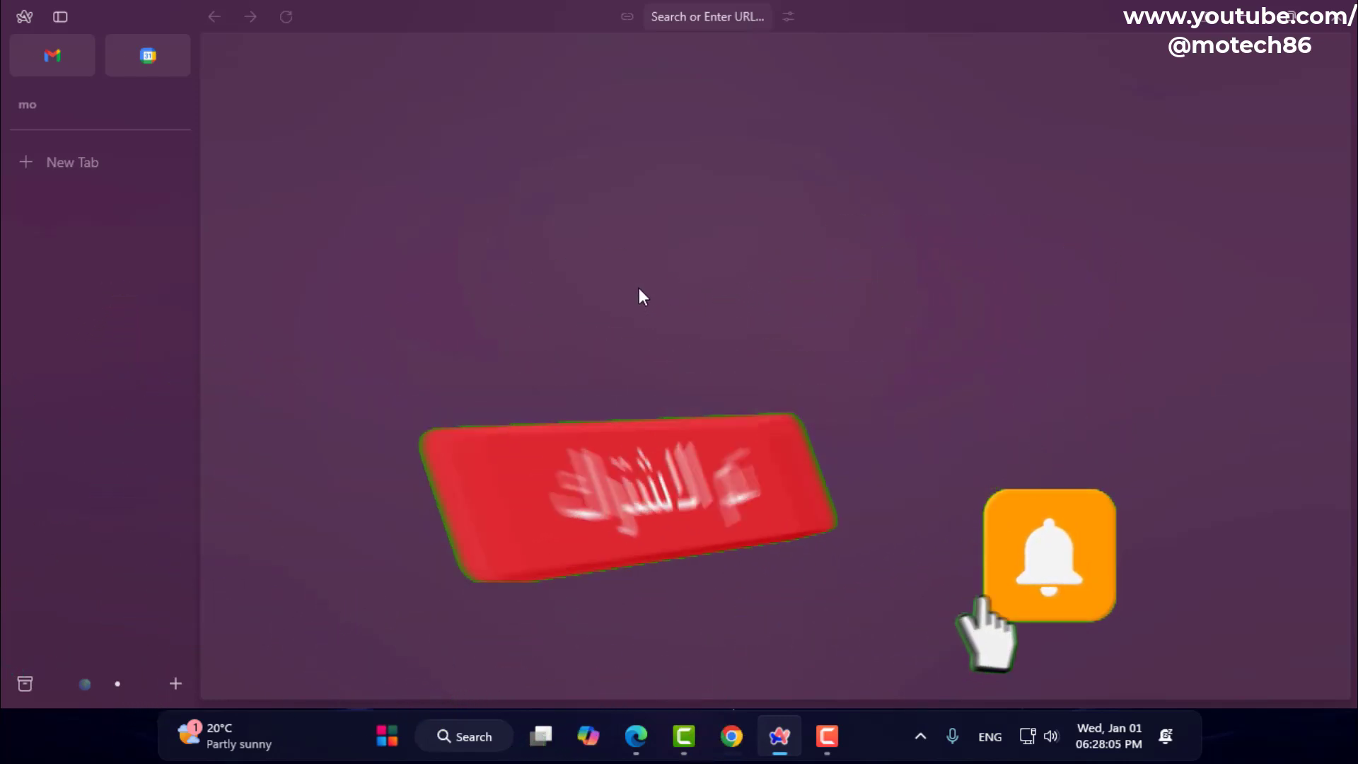
pyautogui.click(1338, 30)
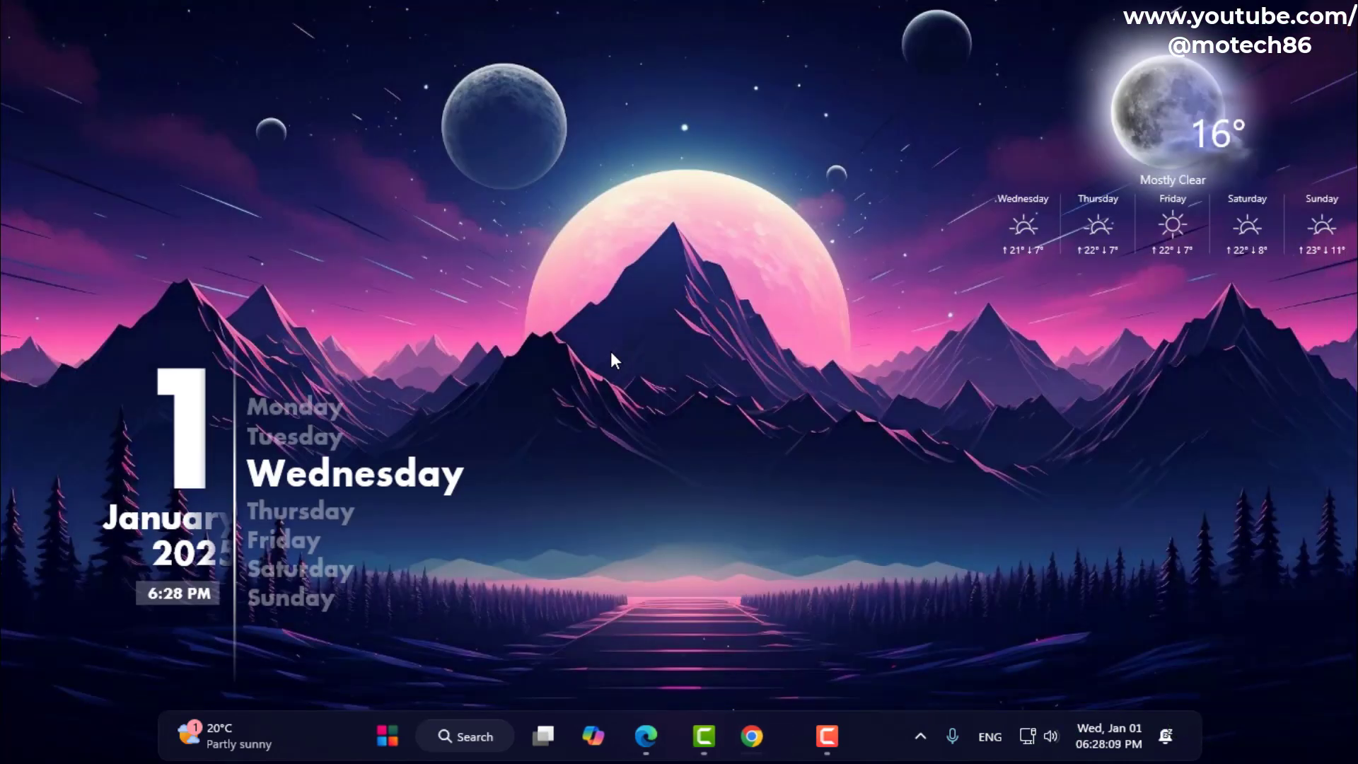